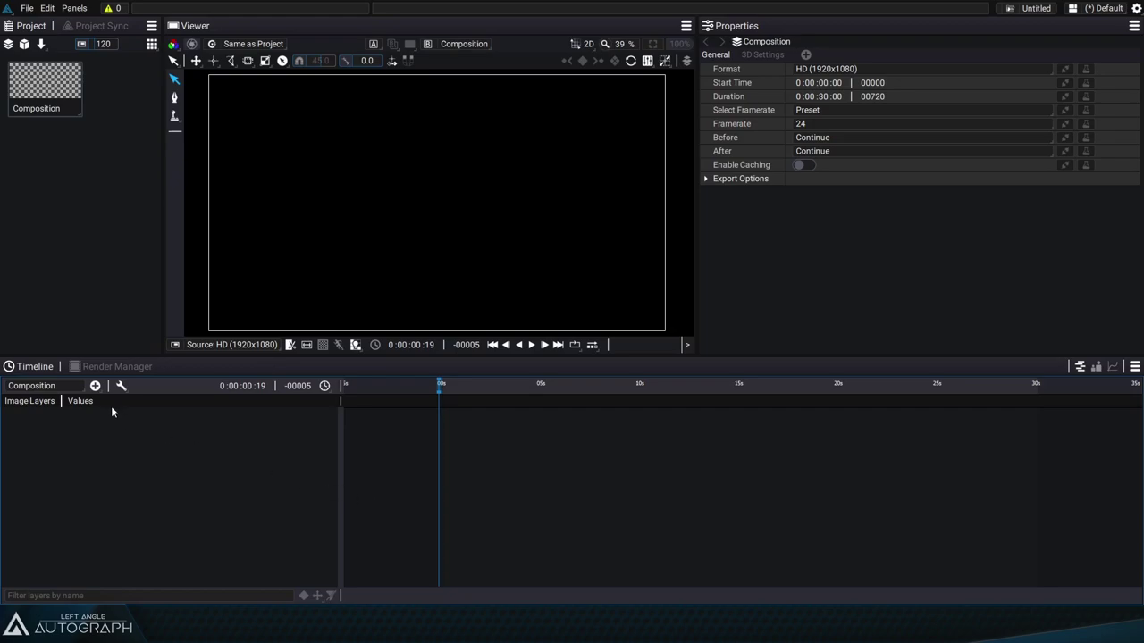
# - Add an Instancer layer from the Timeline and expand its Source and Instancer settings
pyautogui.click(95, 386)
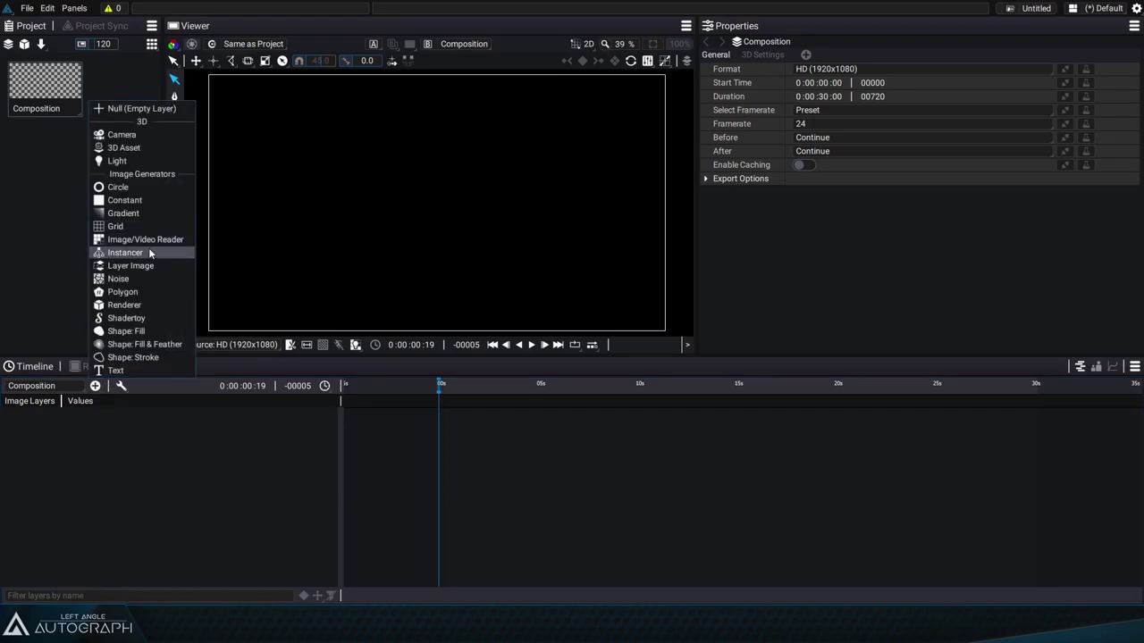
pyautogui.click(125, 253)
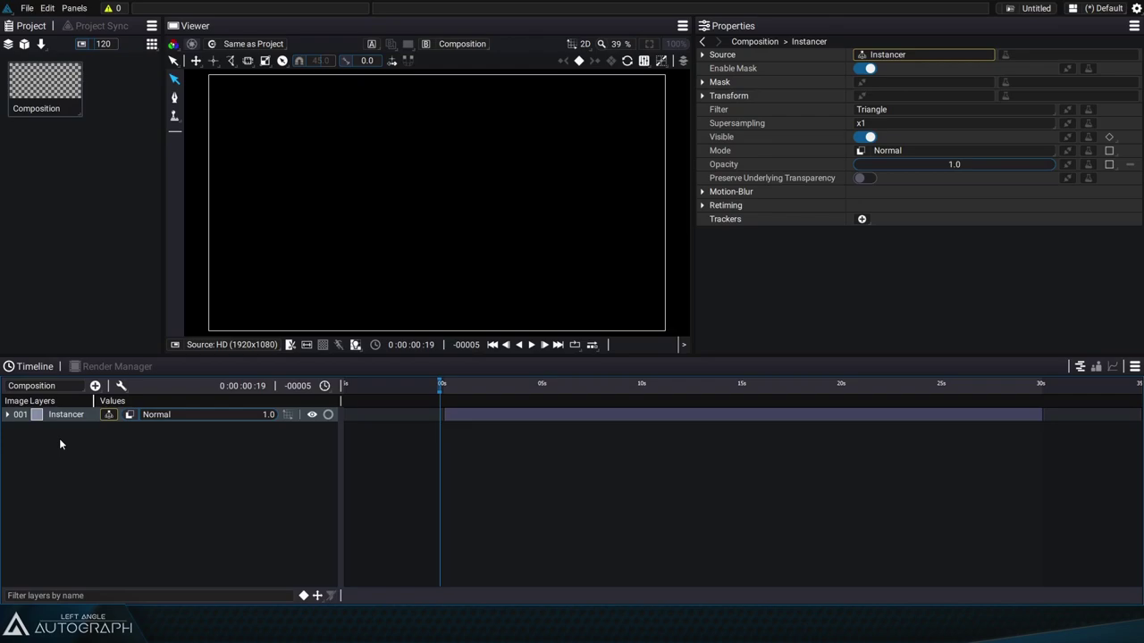
pyautogui.click(8, 415)
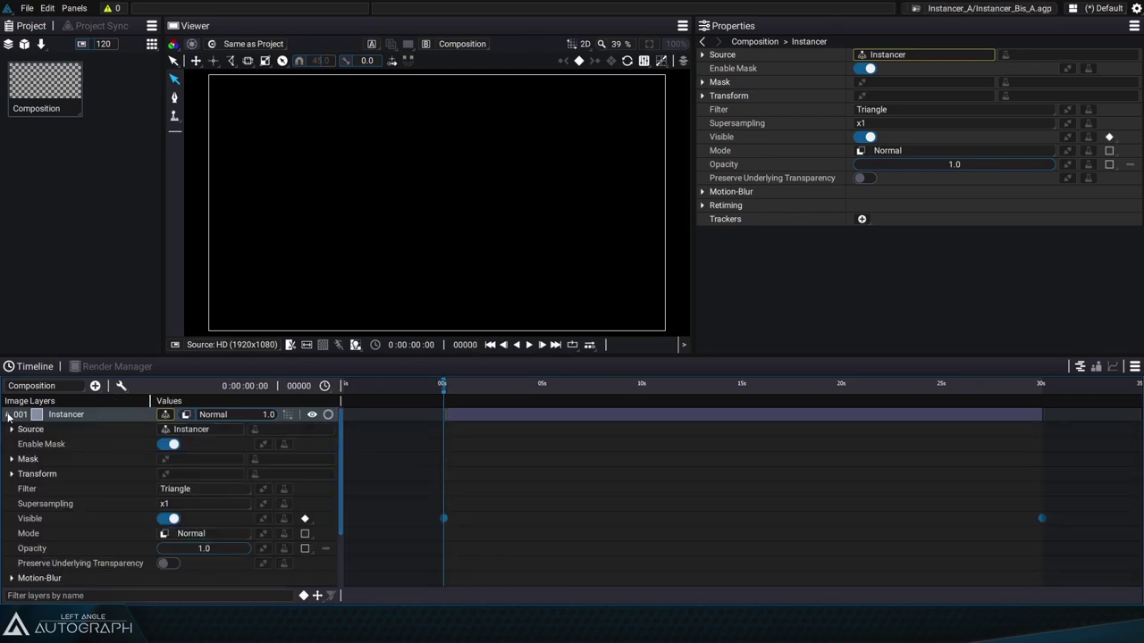
pyautogui.click(11, 430)
pyautogui.click(16, 444)
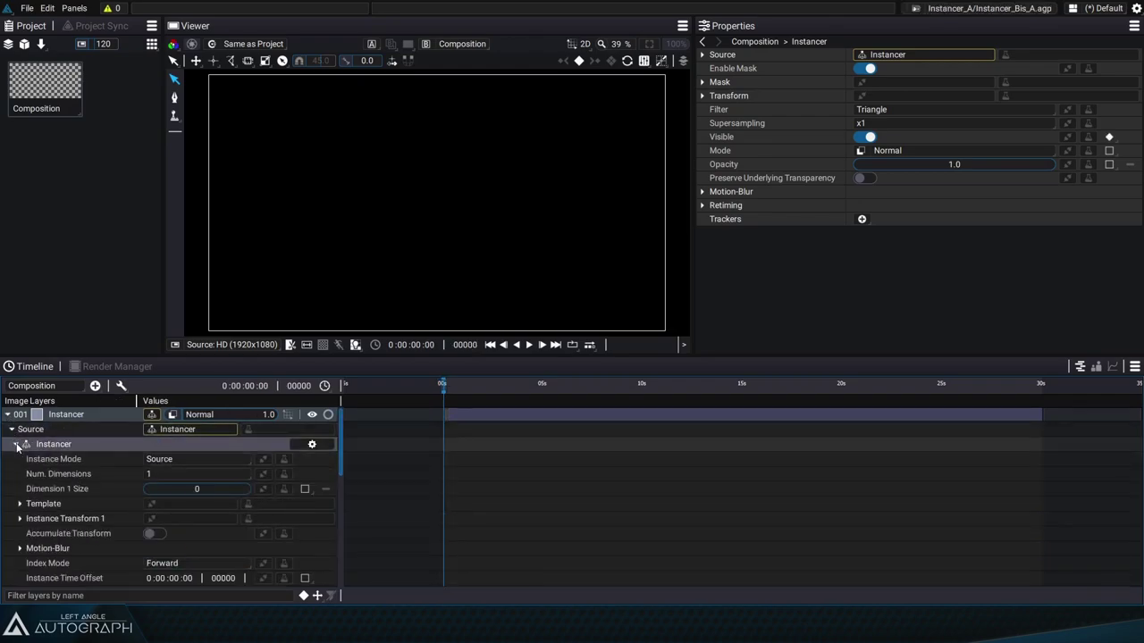
# - Use a new Circle as the Instancer template with one dimension, and hide the viewer handles
pyautogui.click(202, 511)
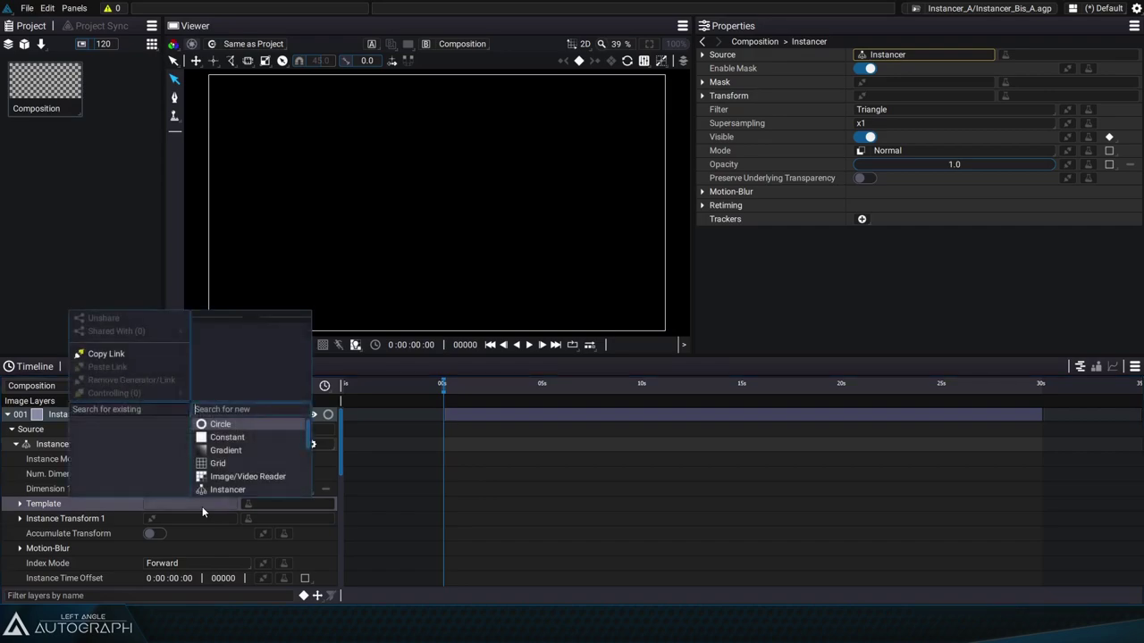
pyautogui.click(247, 425)
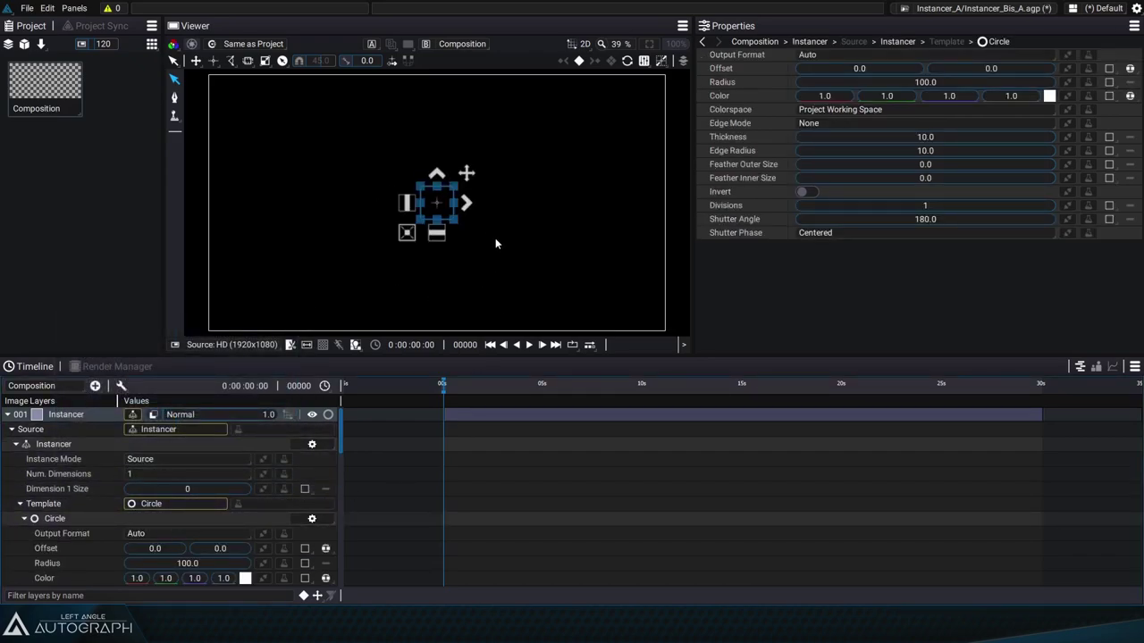
pyautogui.click(339, 346)
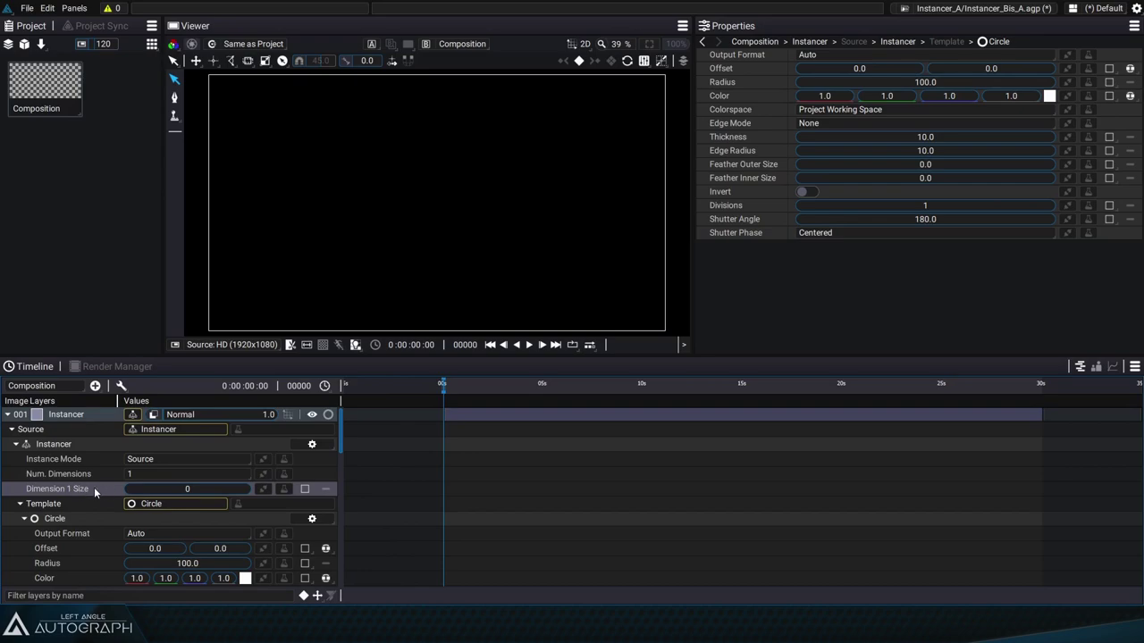
pyautogui.click(147, 473)
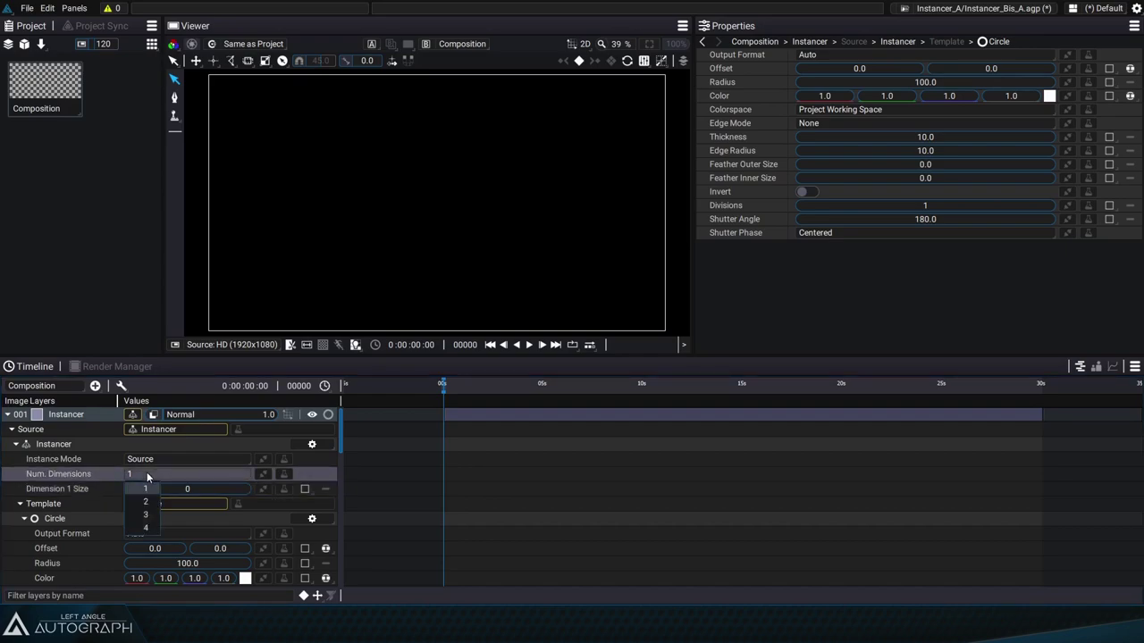
pyautogui.click(93, 488)
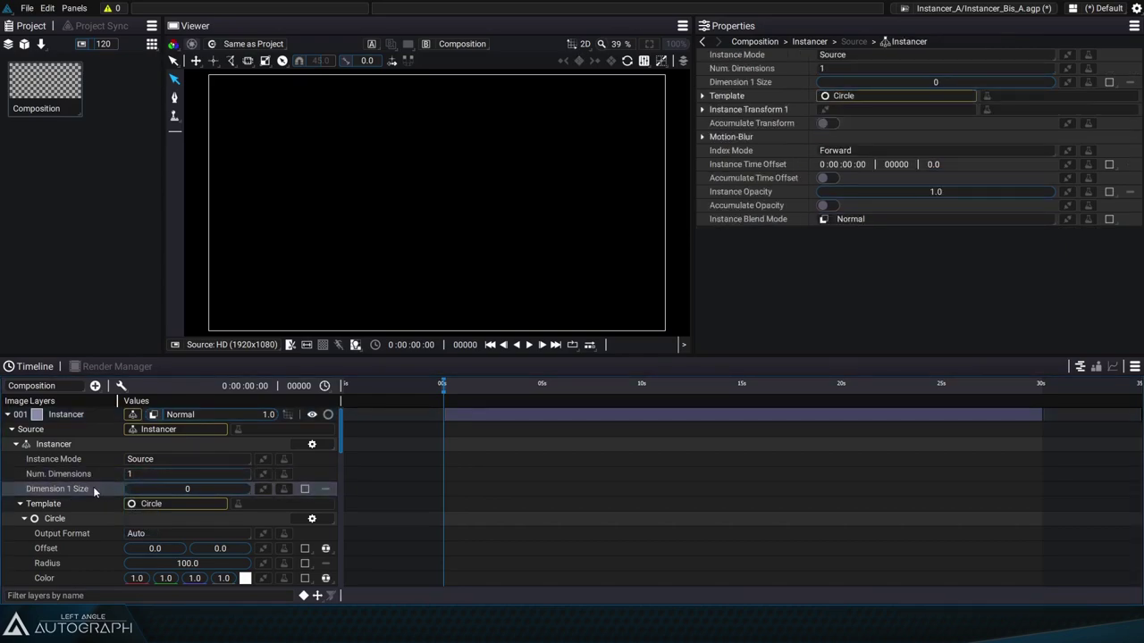
# - Set Dimension 1 Size to 10 and scrub Instance Transform 1 Position X to 160
pyautogui.moveTo(199, 494); pyautogui.dragTo(223, 494)
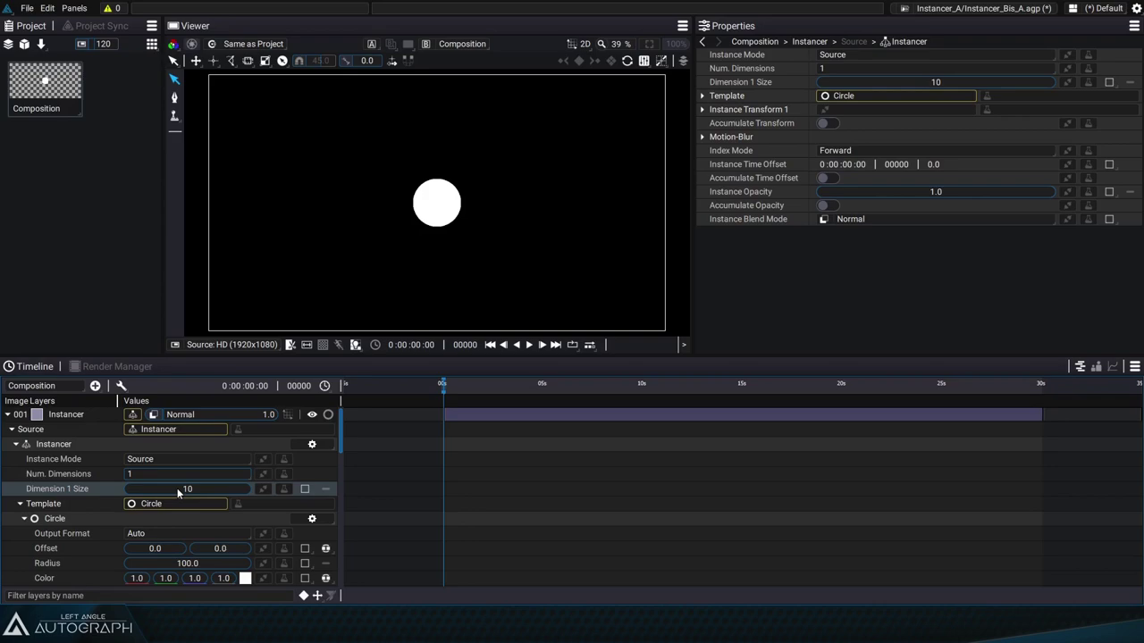
pyautogui.click(24, 519)
pyautogui.click(24, 519)
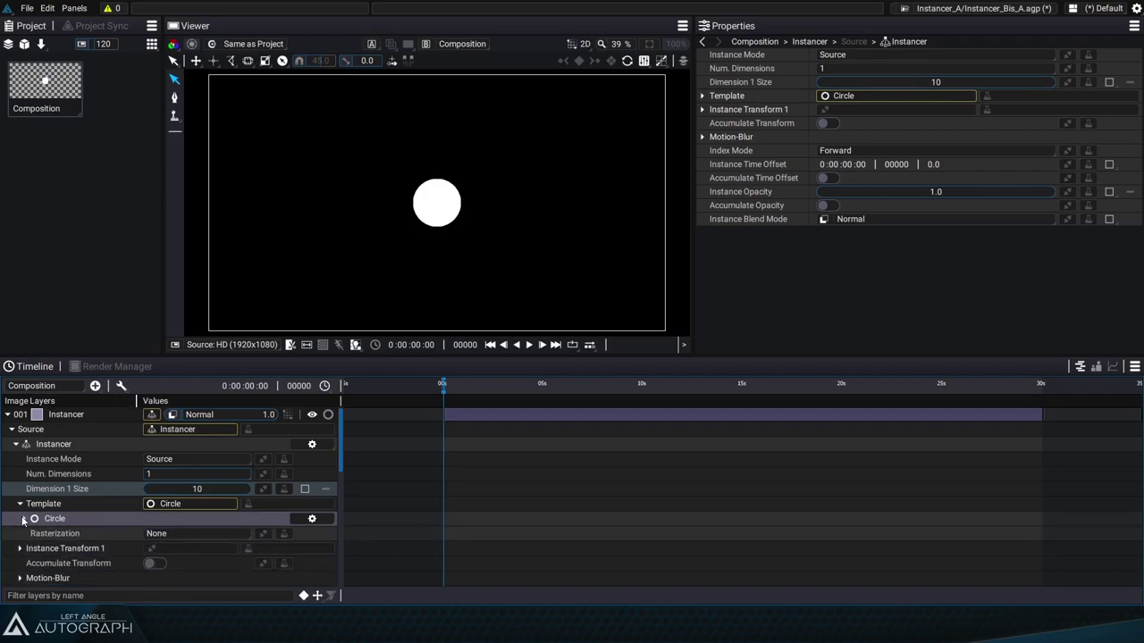
pyautogui.click(20, 548)
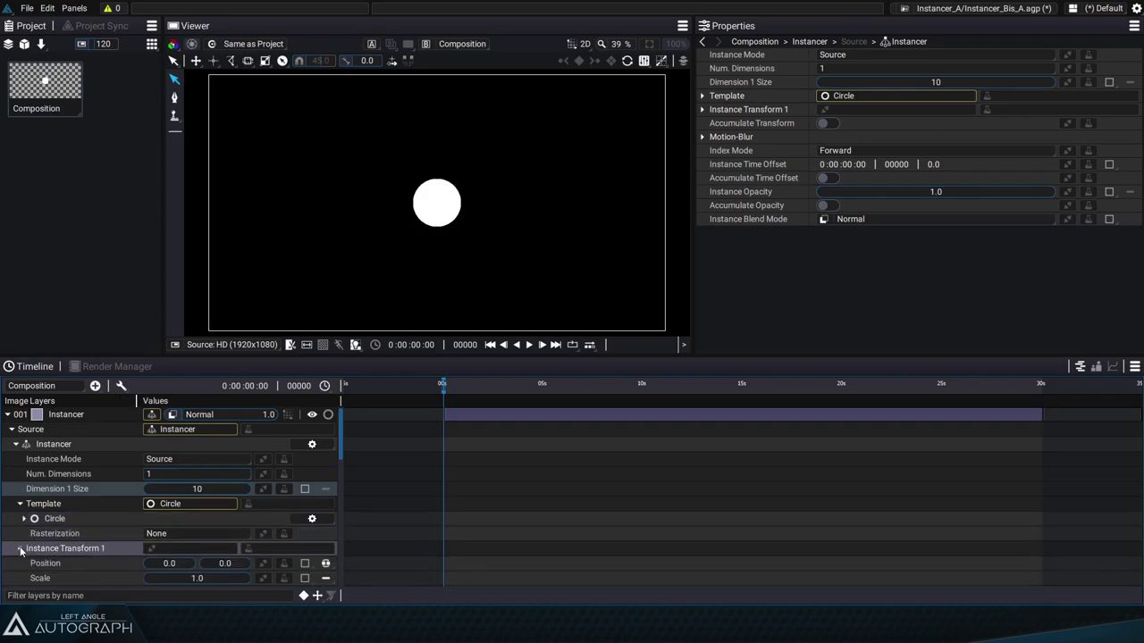
pyautogui.scroll(-3, 123, 548)
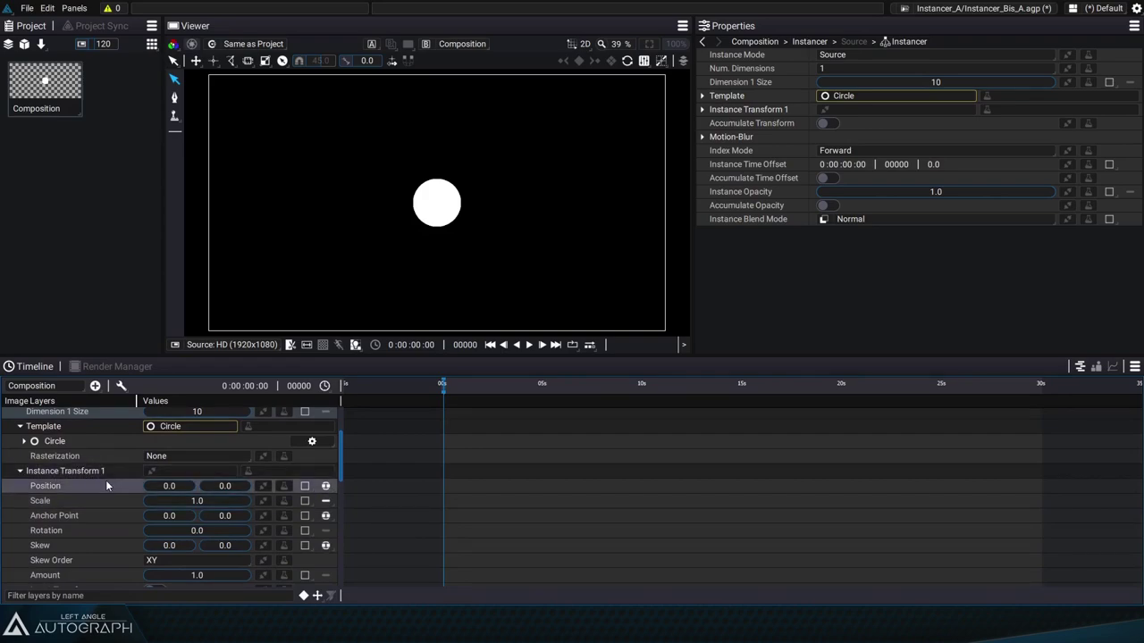
pyautogui.scroll(-3, 105, 480)
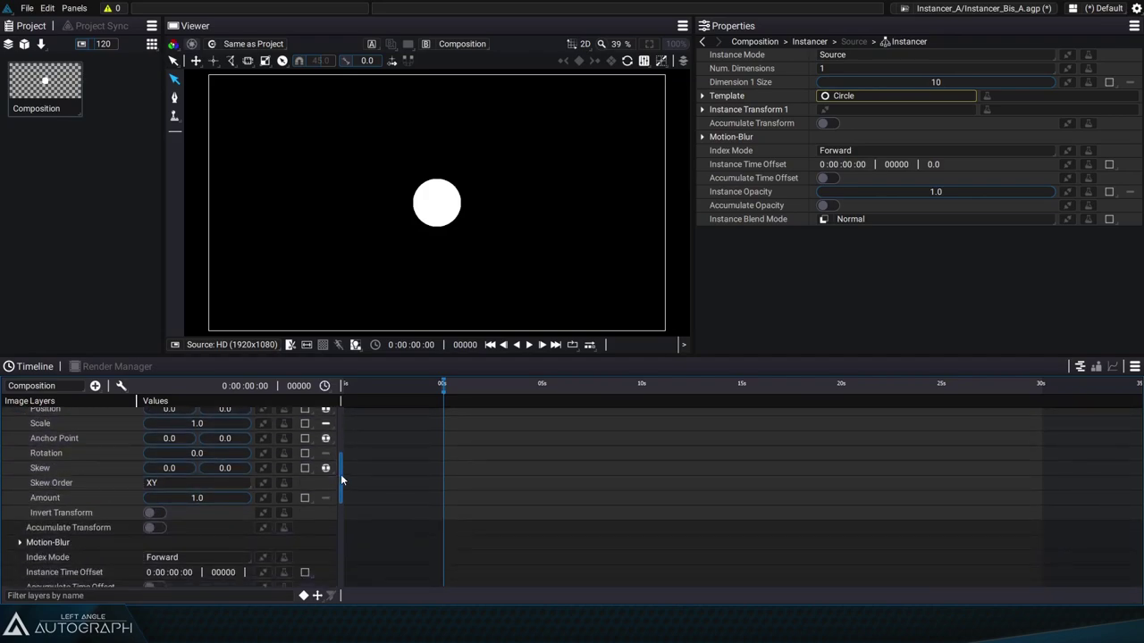
pyautogui.scroll(2, 341, 473)
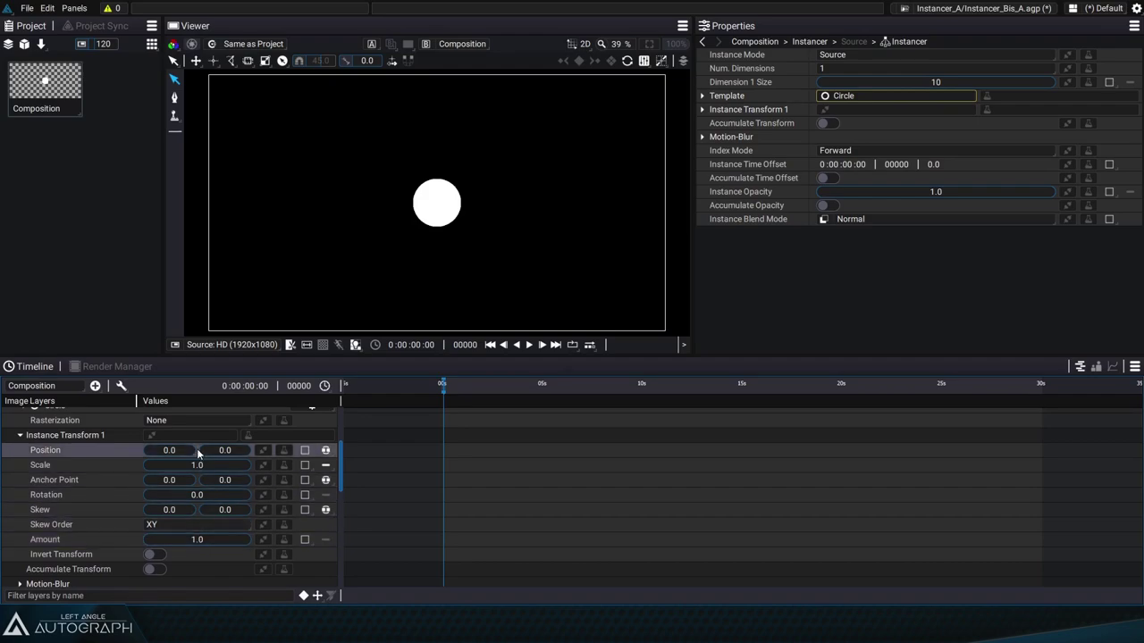
pyautogui.moveTo(170, 450)
pyautogui.mouseDown()
pyautogui.moveTo(210, 450)
pyautogui.moveTo(172, 452)
pyautogui.mouseUp()
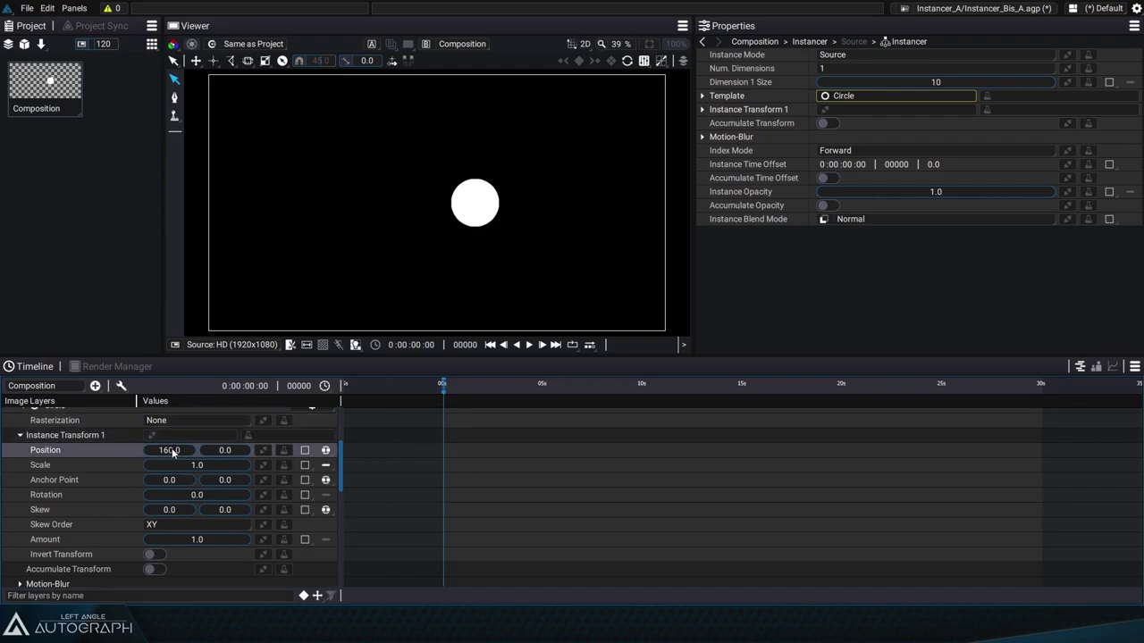
# - Check the layer's own Transform settings, then return to the Instancer's Source settings
pyautogui.scroll(4, 125, 445)
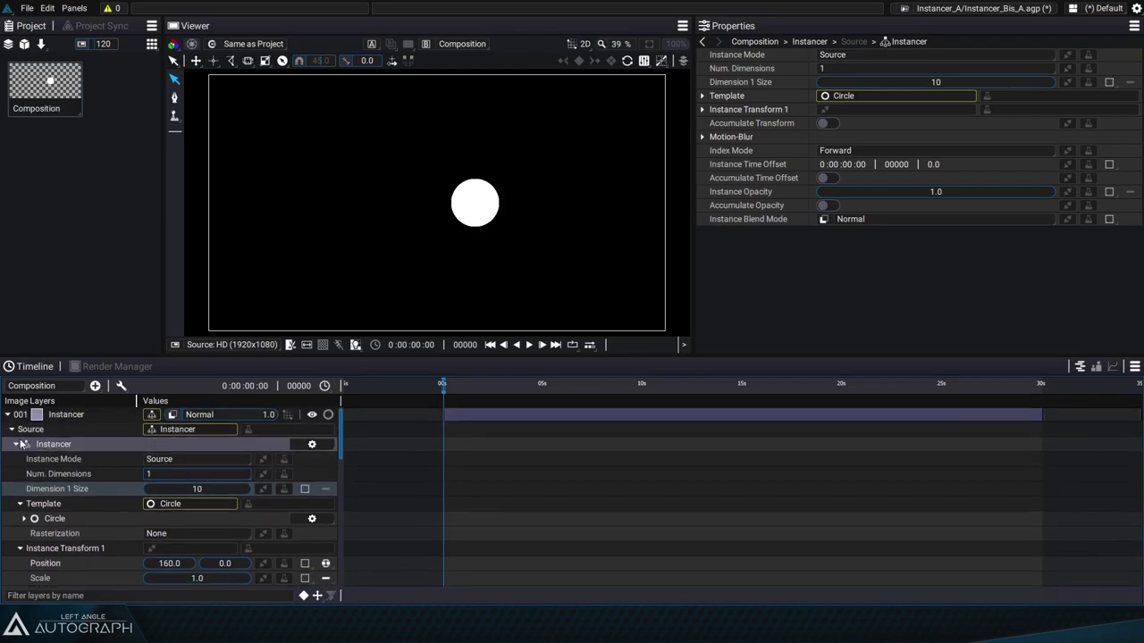
pyautogui.click(11, 429)
pyautogui.click(12, 474)
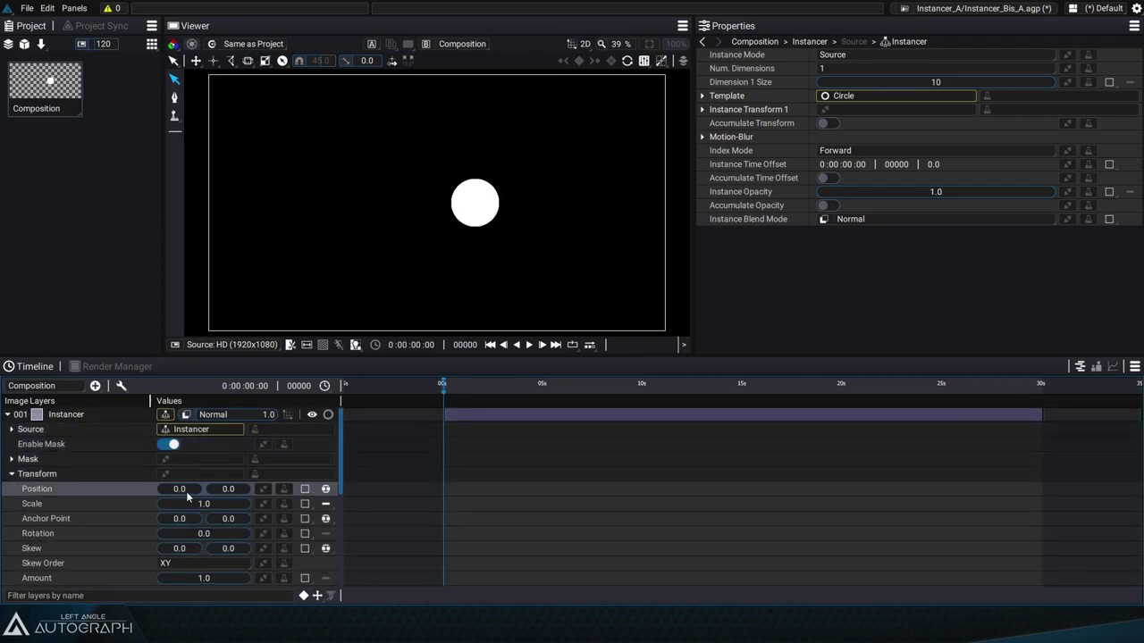
pyautogui.click(11, 429)
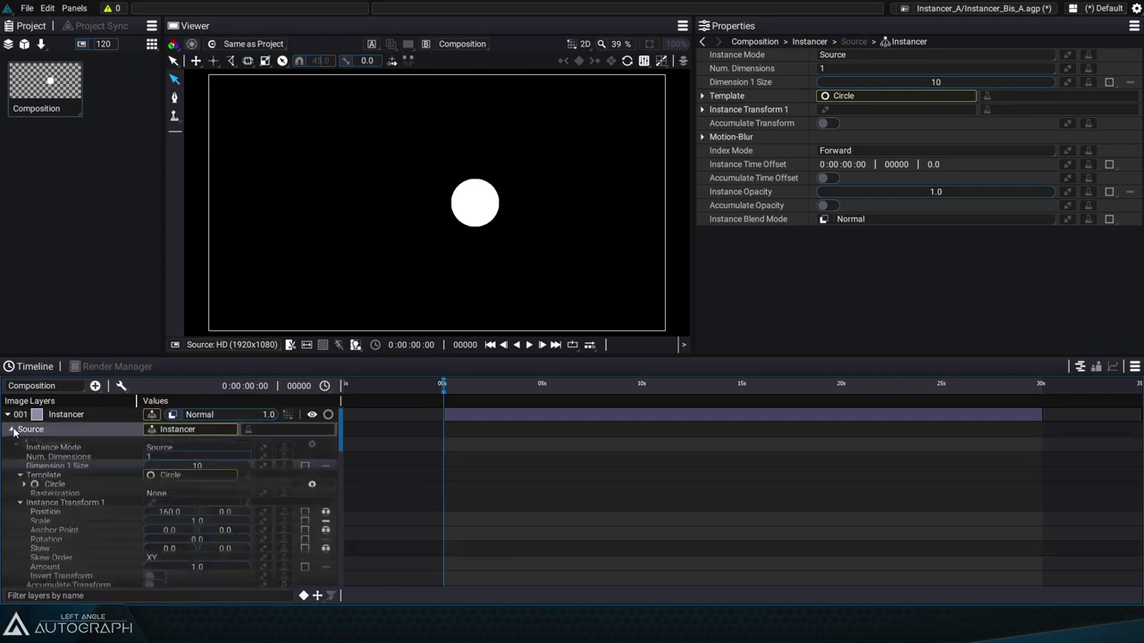
pyautogui.scroll(-3, 54, 471)
pyautogui.scroll(-2, 55, 471)
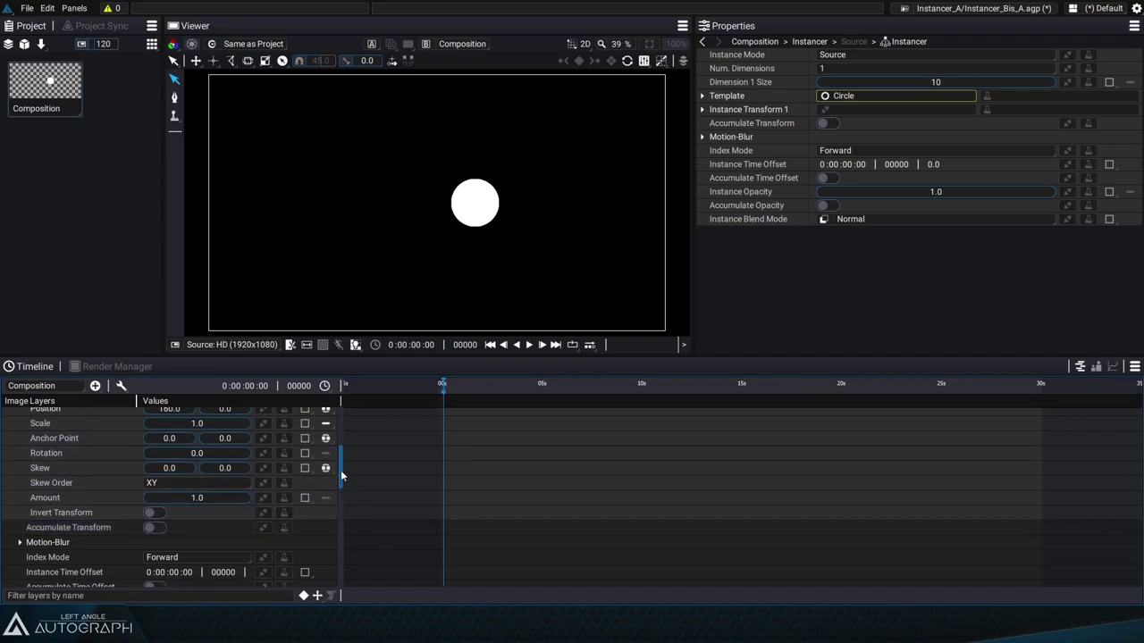
pyautogui.scroll(1, 341, 470)
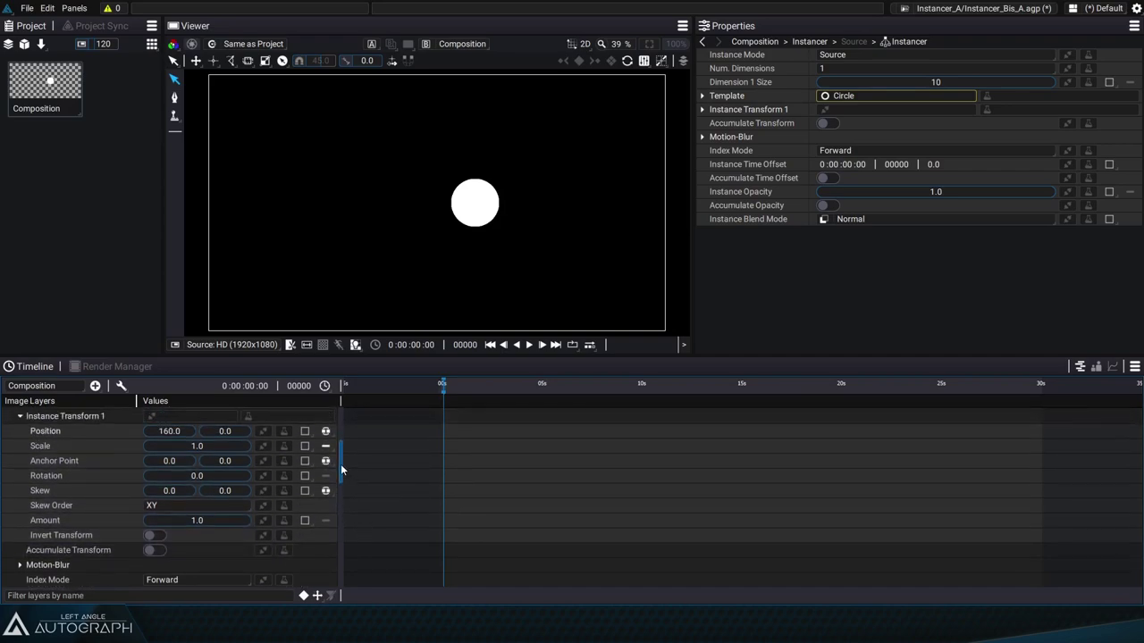
# - Reset Position X to 0, turn on Accumulate Transform and spread the circles into a row
pyautogui.doubleClick(185, 434)
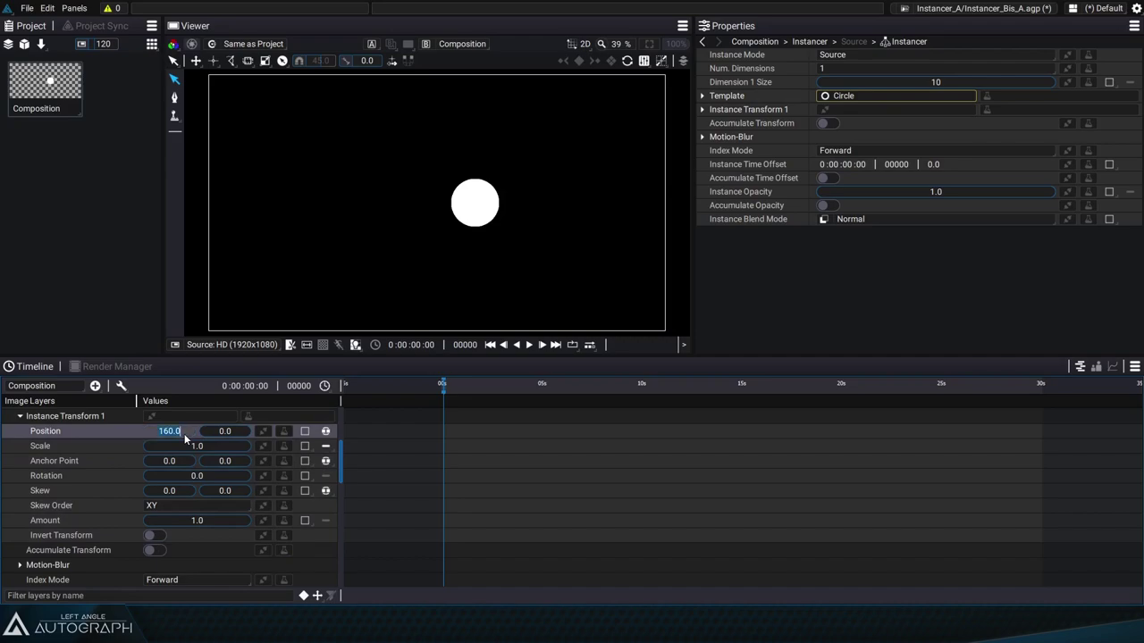
pyautogui.write('0')
pyautogui.press('Return')
pyautogui.click(158, 550)
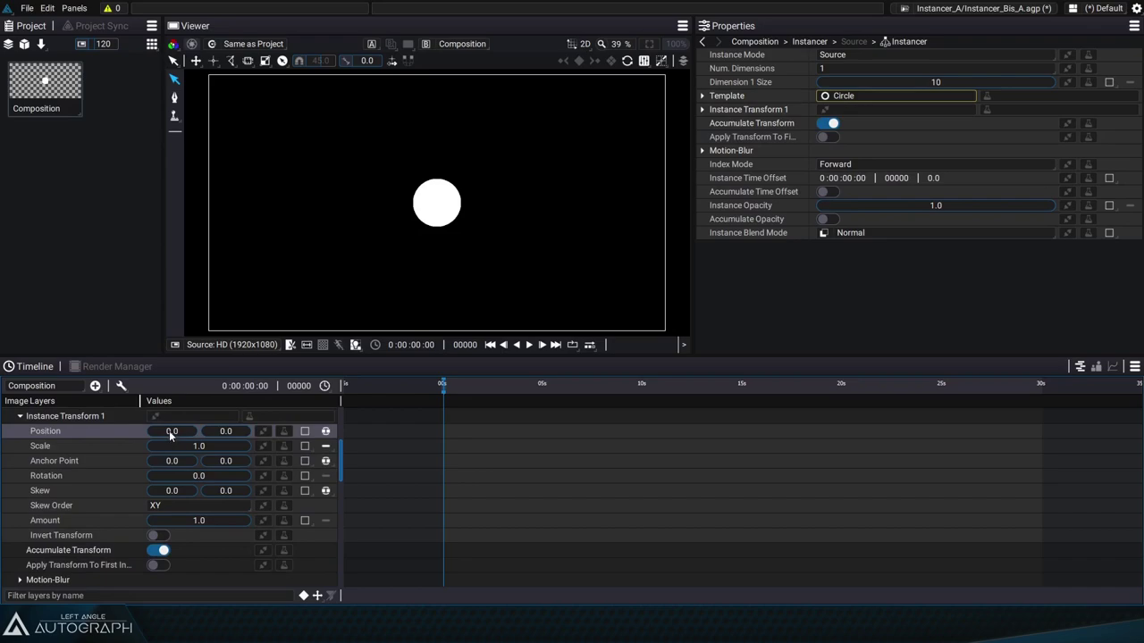
pyautogui.moveTo(170, 434); pyautogui.dragTo(353, 434)
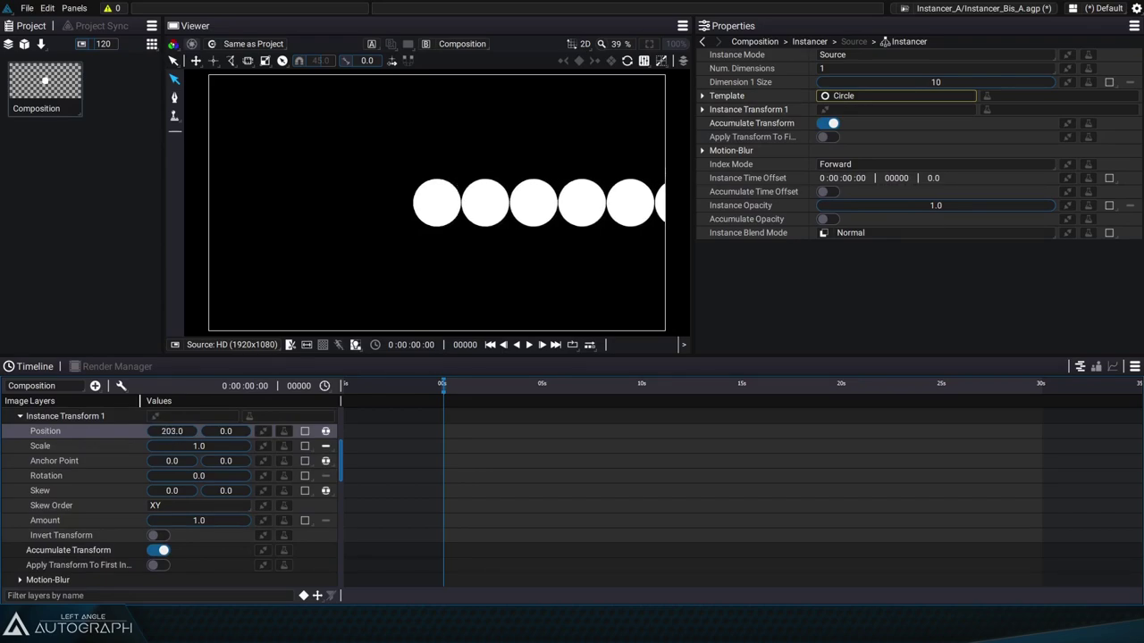
# - Set Instance Transform 1 Position X to exactly 200 for the circle spacing
pyautogui.click(179, 432)
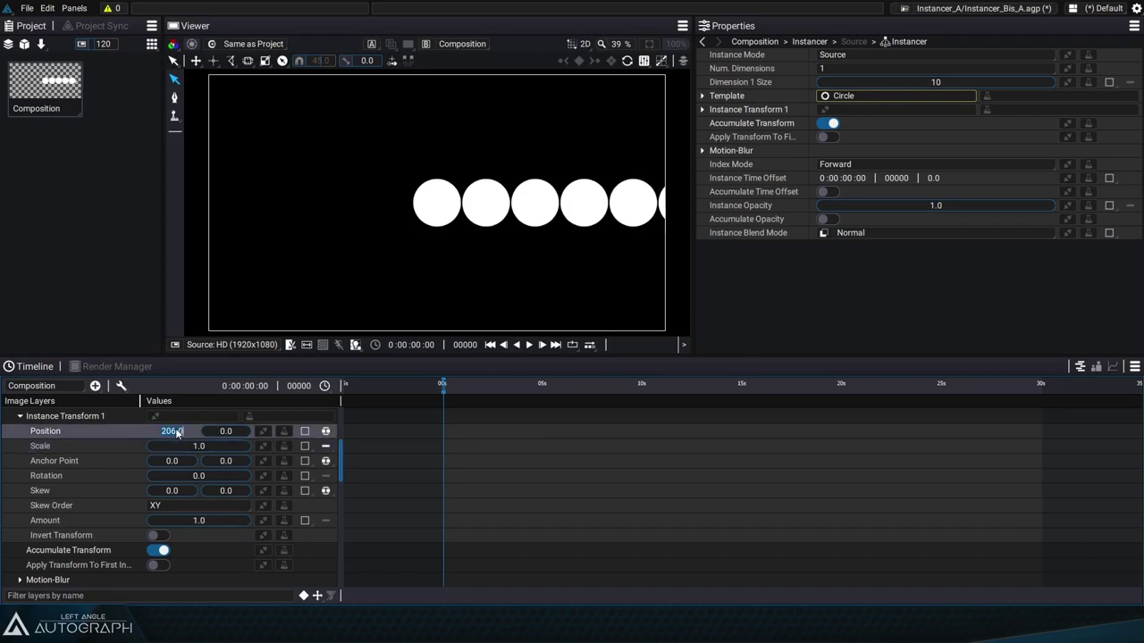
pyautogui.scroll(5, 115, 459)
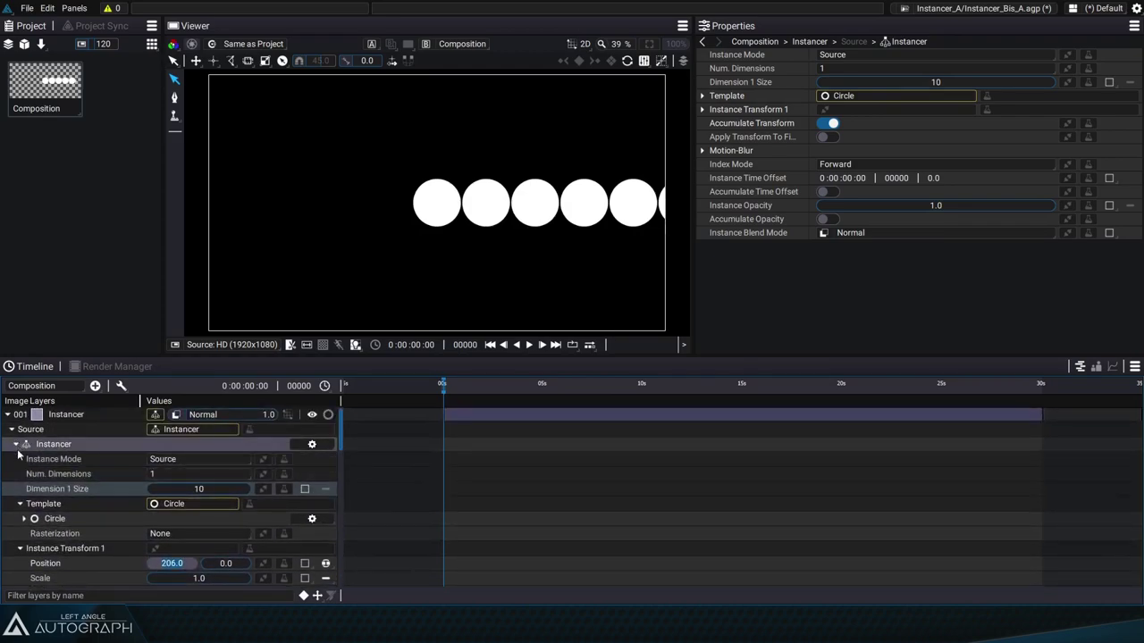
pyautogui.click(26, 519)
pyautogui.scroll(-3, 143, 511)
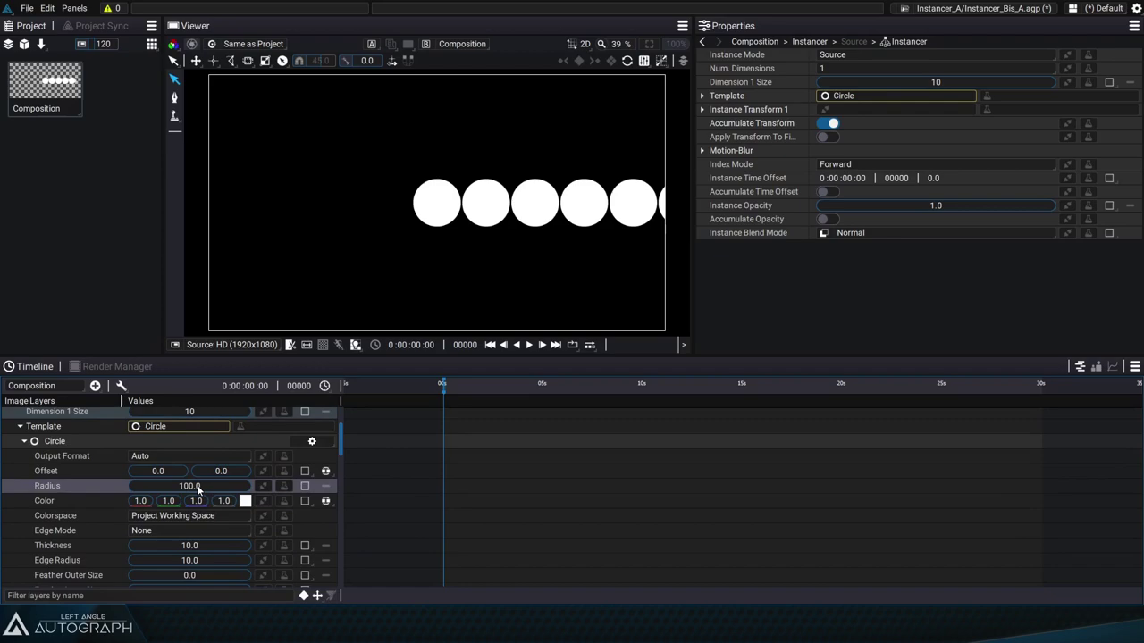
pyautogui.click(24, 441)
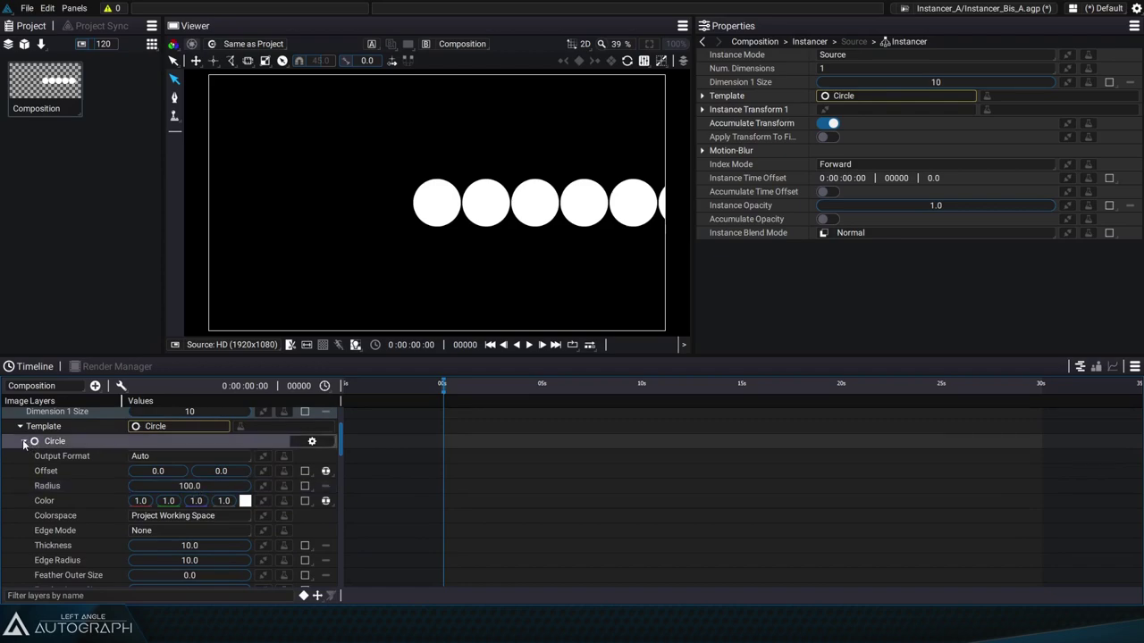
pyautogui.write('200')
pyautogui.press('Return')
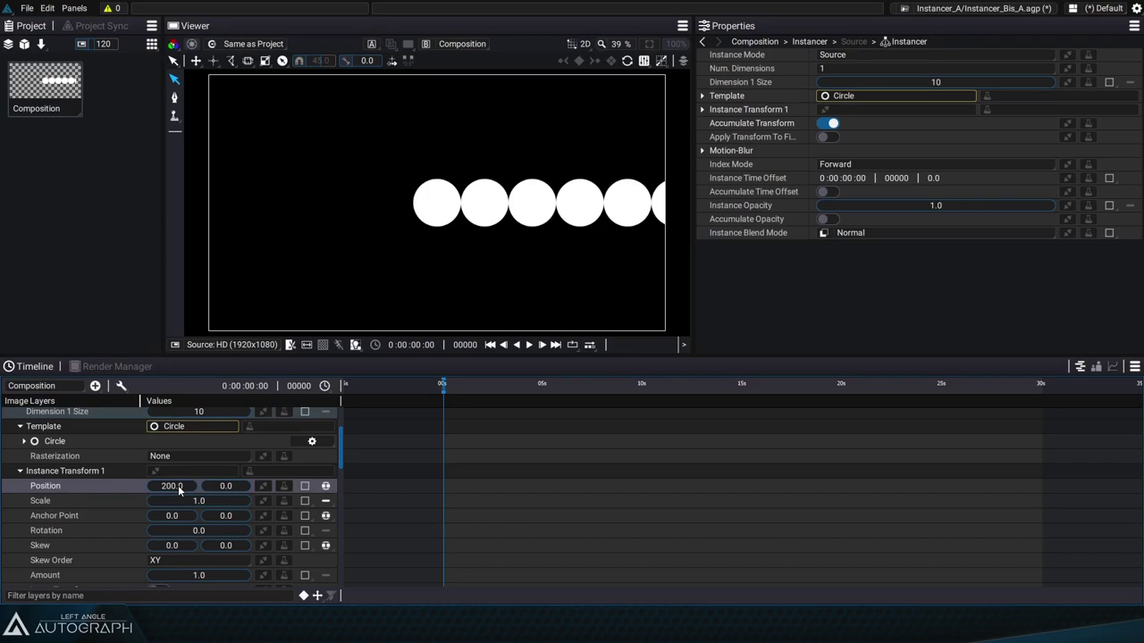
# - Shift the whole circle row left to layer Position X -796.05
pyautogui.click(440, 212)
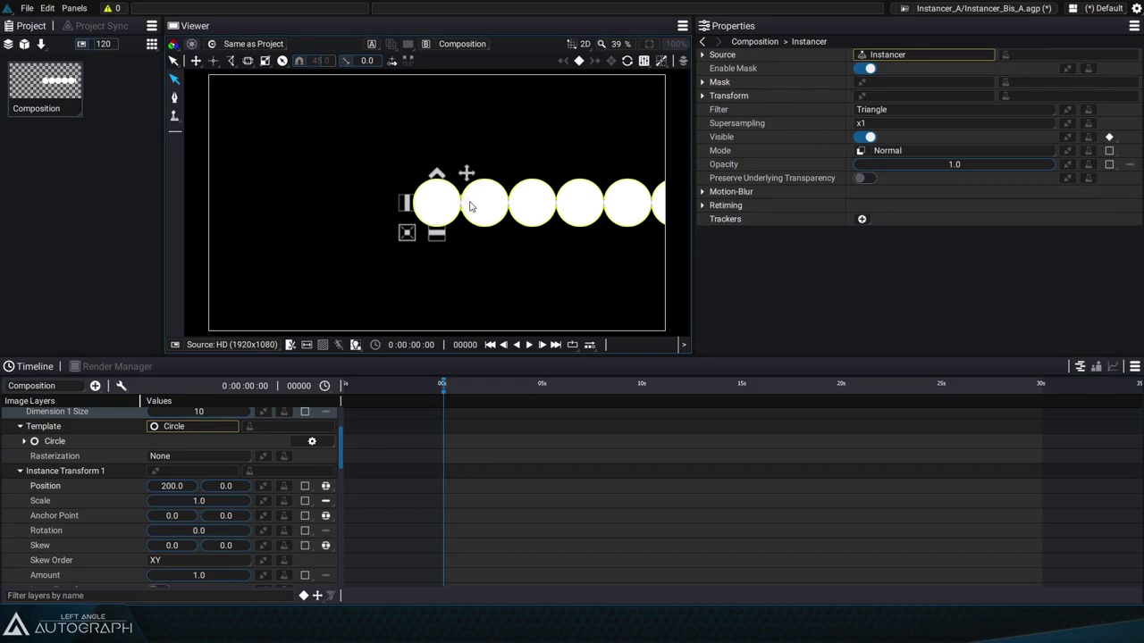
pyautogui.moveTo(471, 206); pyautogui.dragTo(260, 212)
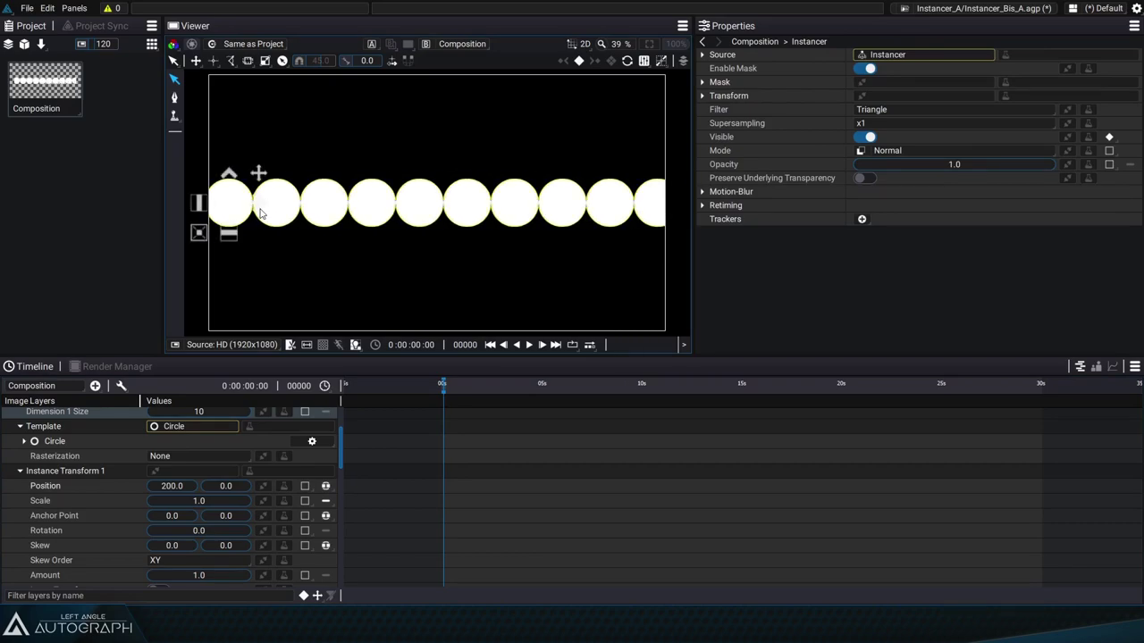
pyautogui.scroll(3, 55, 444)
pyautogui.click(12, 429)
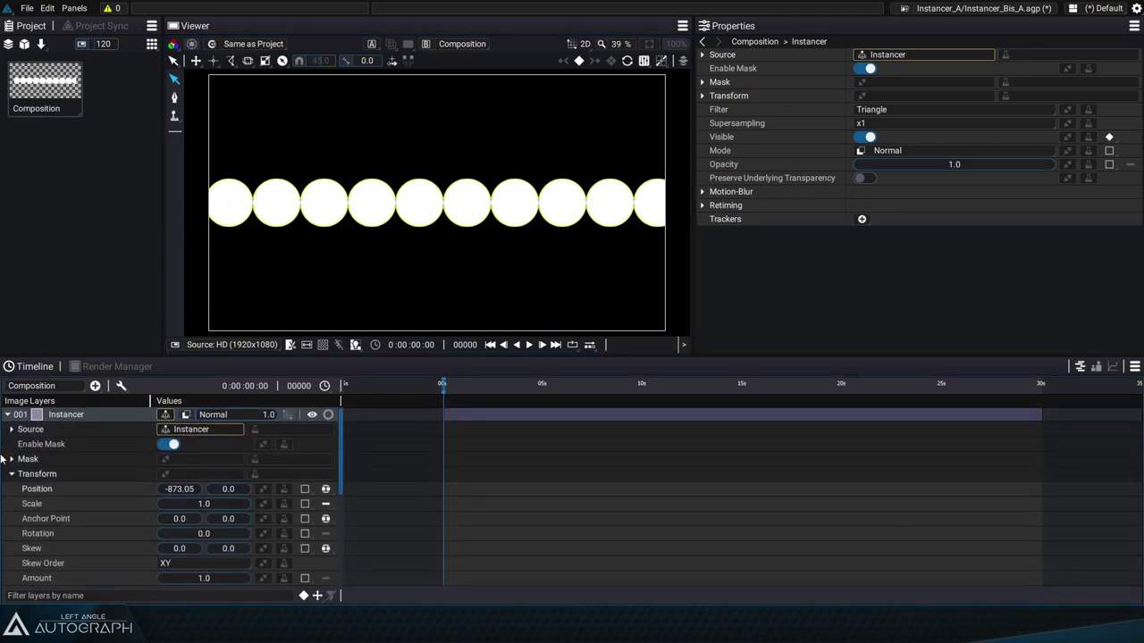
pyautogui.moveTo(165, 493)
pyautogui.mouseDown()
pyautogui.moveTo(134, 492)
pyautogui.moveTo(179, 494)
pyautogui.mouseUp()
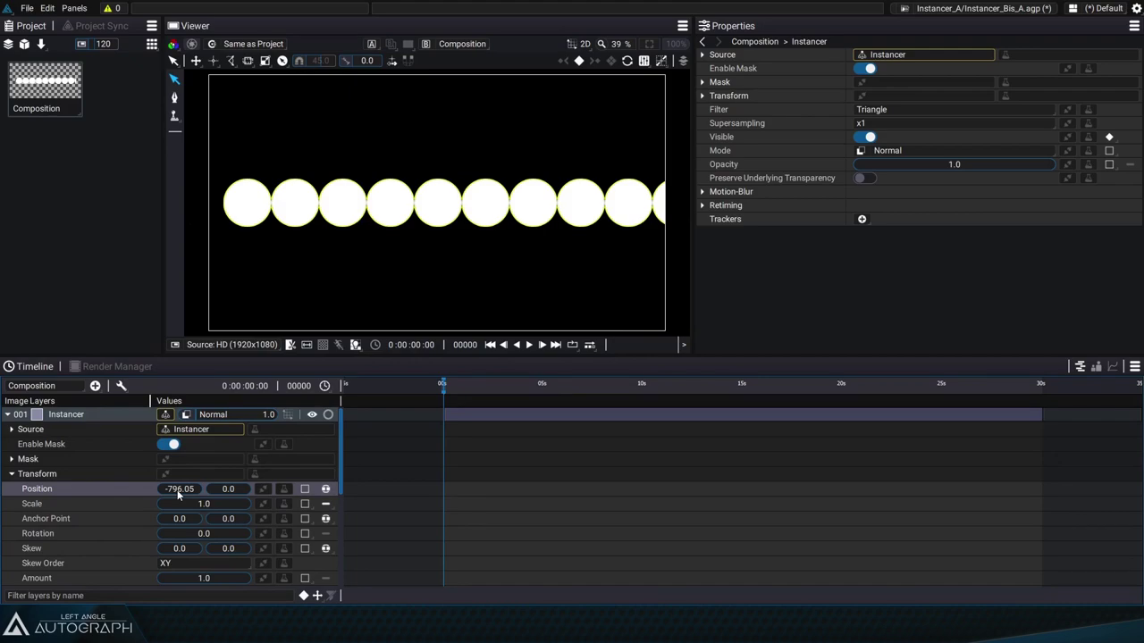
pyautogui.click(12, 429)
pyautogui.scroll(-3, 102, 503)
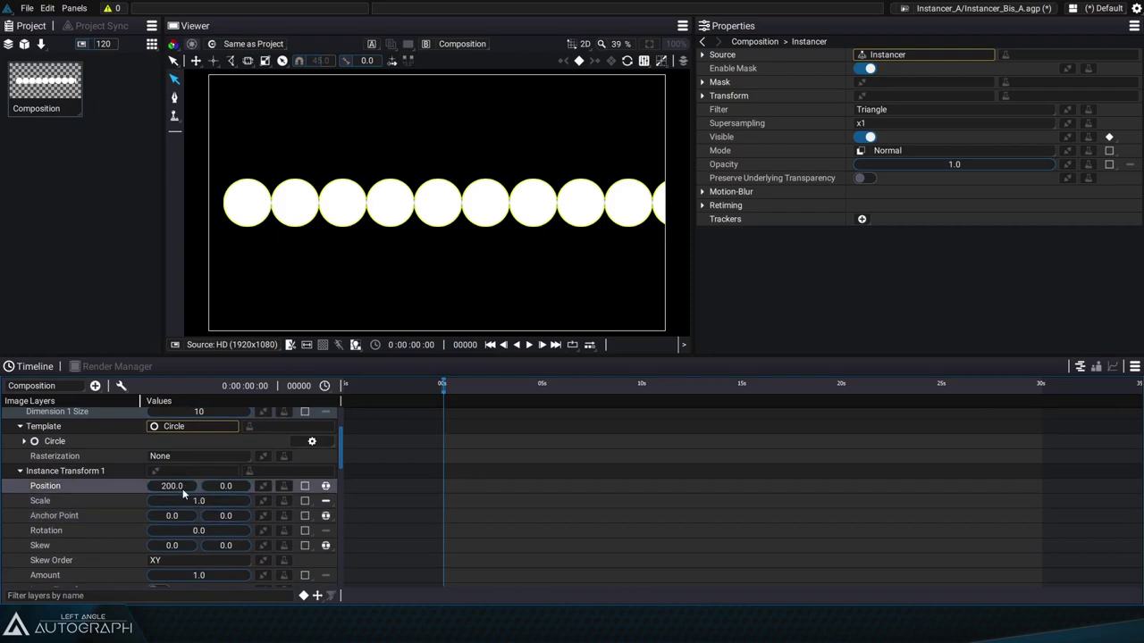
# - Give each instance Position X 250, Scale 0.90, Rotation 41, and raise Dimension 1 Size to 40
pyautogui.moveTo(173, 487); pyautogui.dragTo(216, 499)
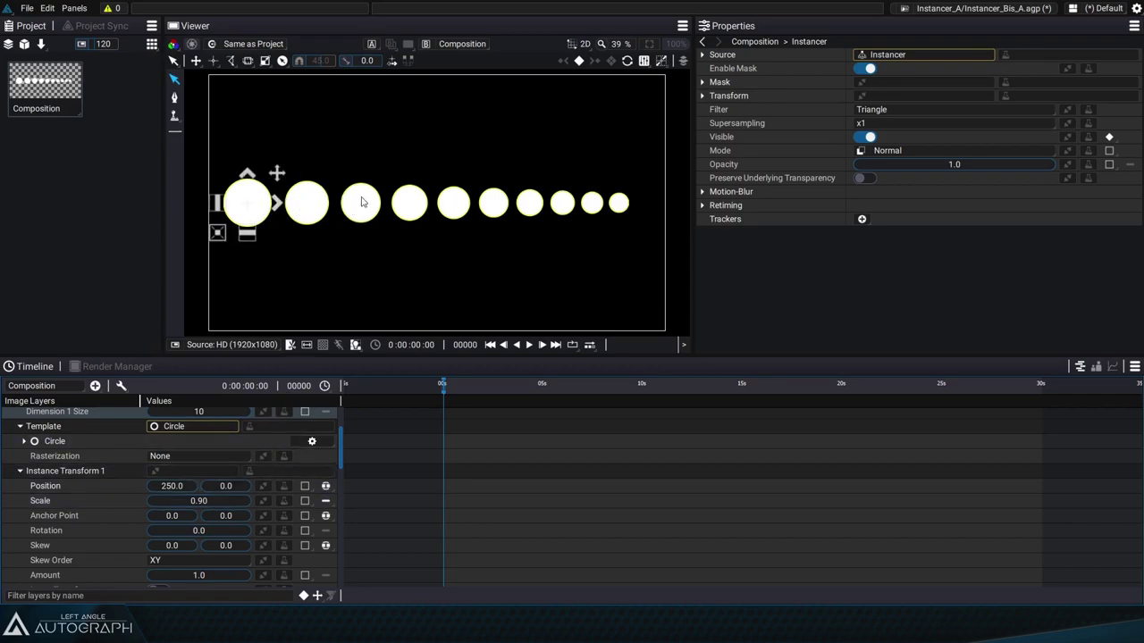
pyautogui.click(648, 206)
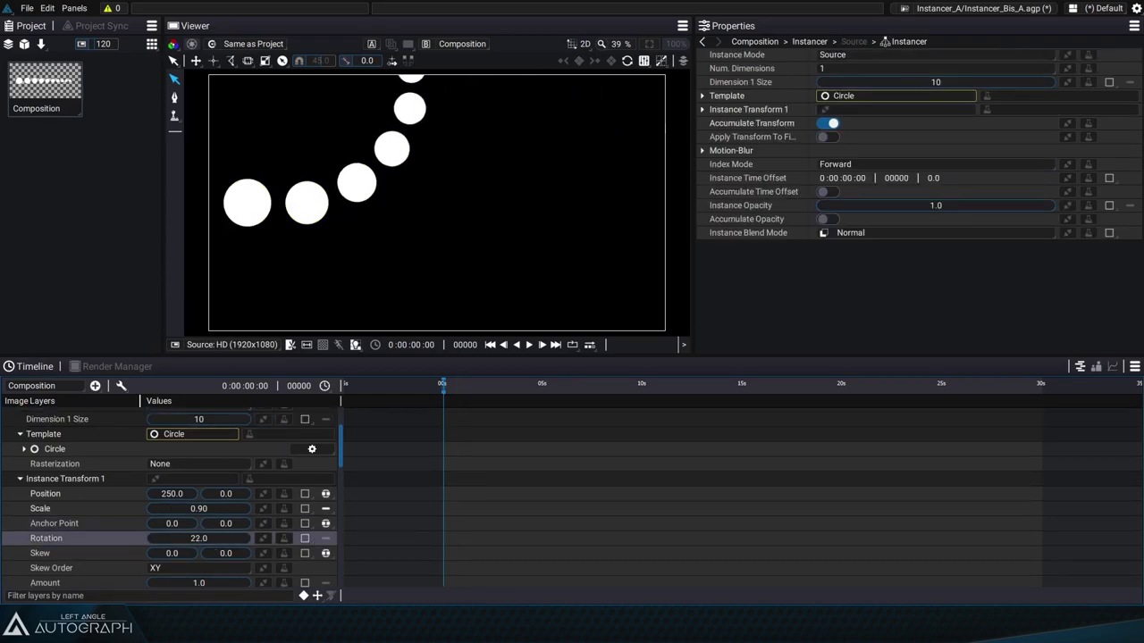
pyautogui.moveTo(199, 538)
pyautogui.mouseDown()
pyautogui.moveTo(235, 538)
pyautogui.moveTo(234, 509)
pyautogui.moveTo(199, 508)
pyautogui.moveTo(211, 538)
pyautogui.moveTo(191, 538)
pyautogui.mouseUp()
pyautogui.click(337, 261)
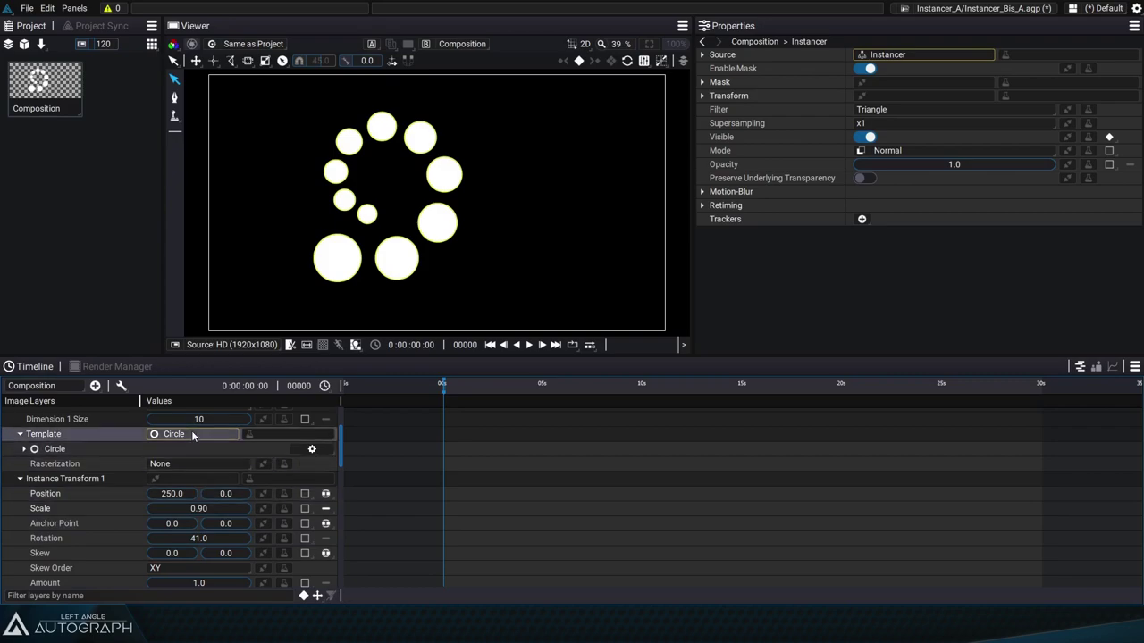
pyautogui.moveTo(197, 419); pyautogui.dragTo(223, 419)
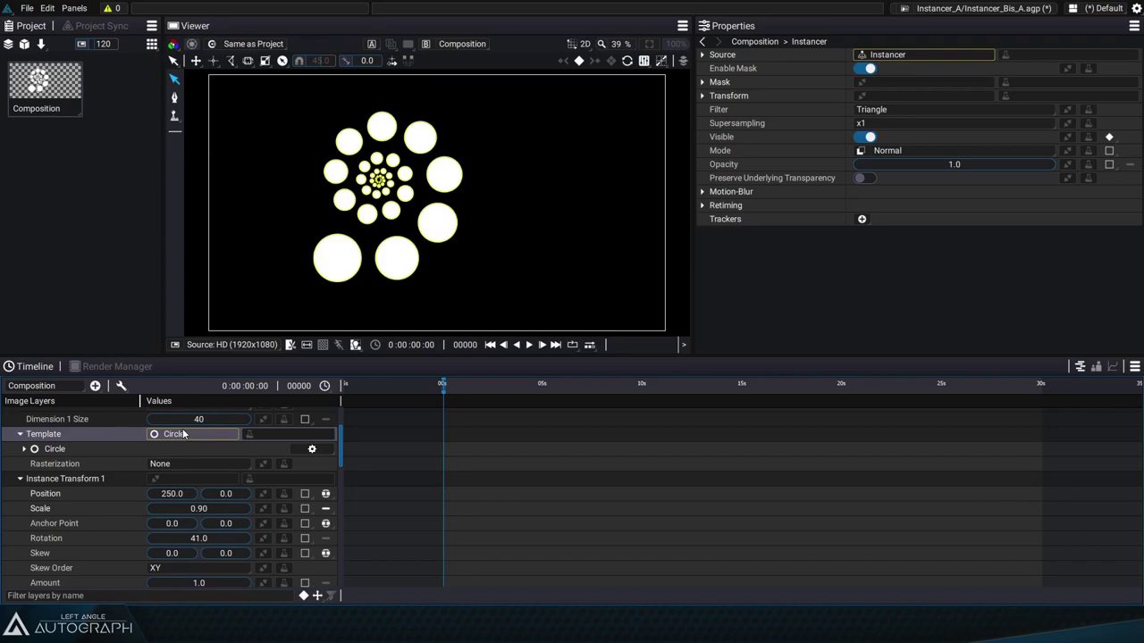
# - Try ring-shaped circles with Edge Mode Thickness set to 40
pyautogui.click(25, 449)
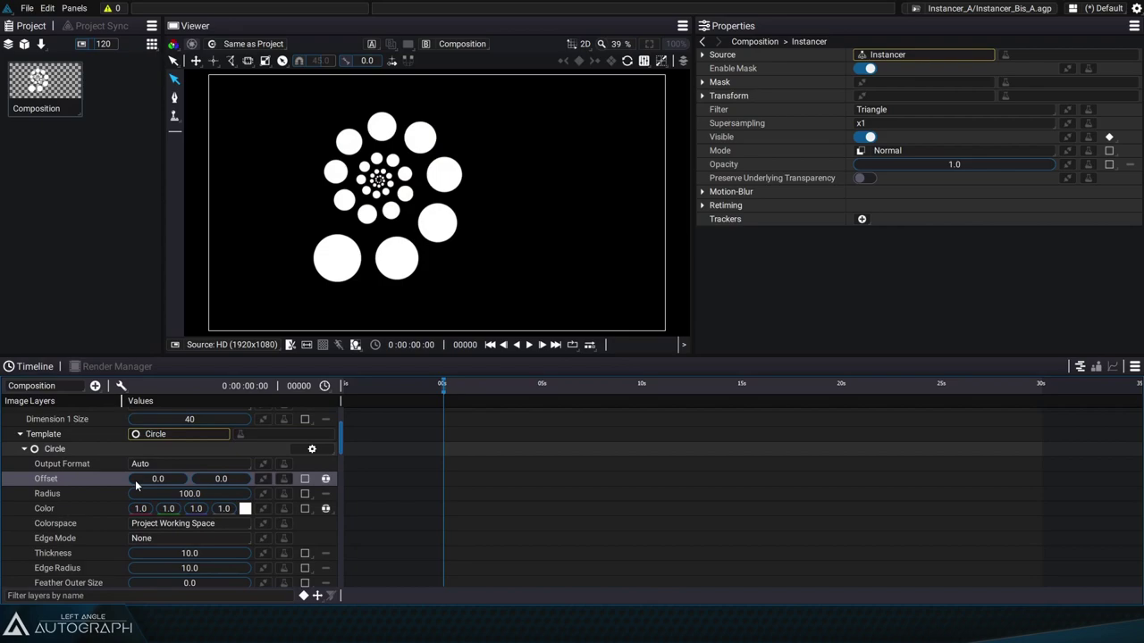
pyautogui.moveTo(143, 493); pyautogui.dragTo(132, 493)
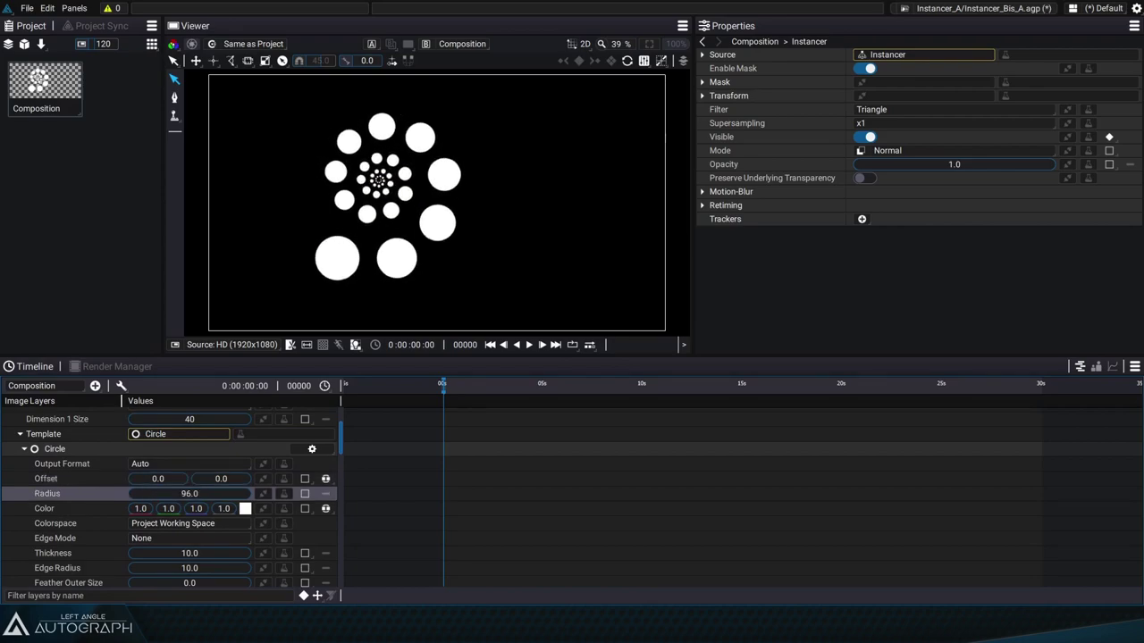
pyautogui.click(143, 538)
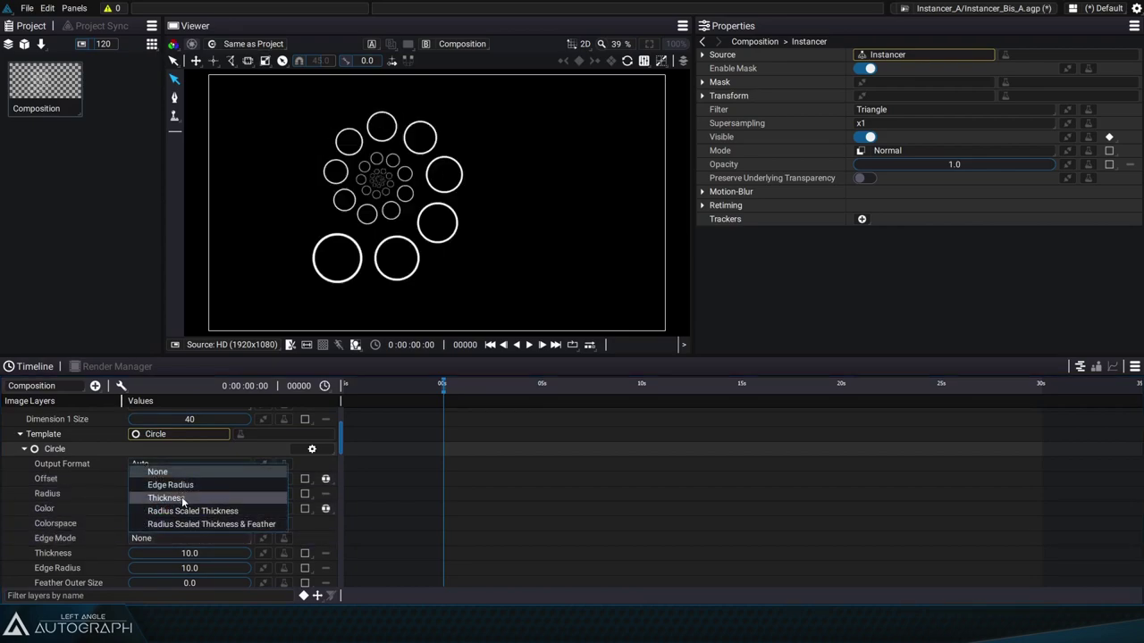
pyautogui.click(181, 498)
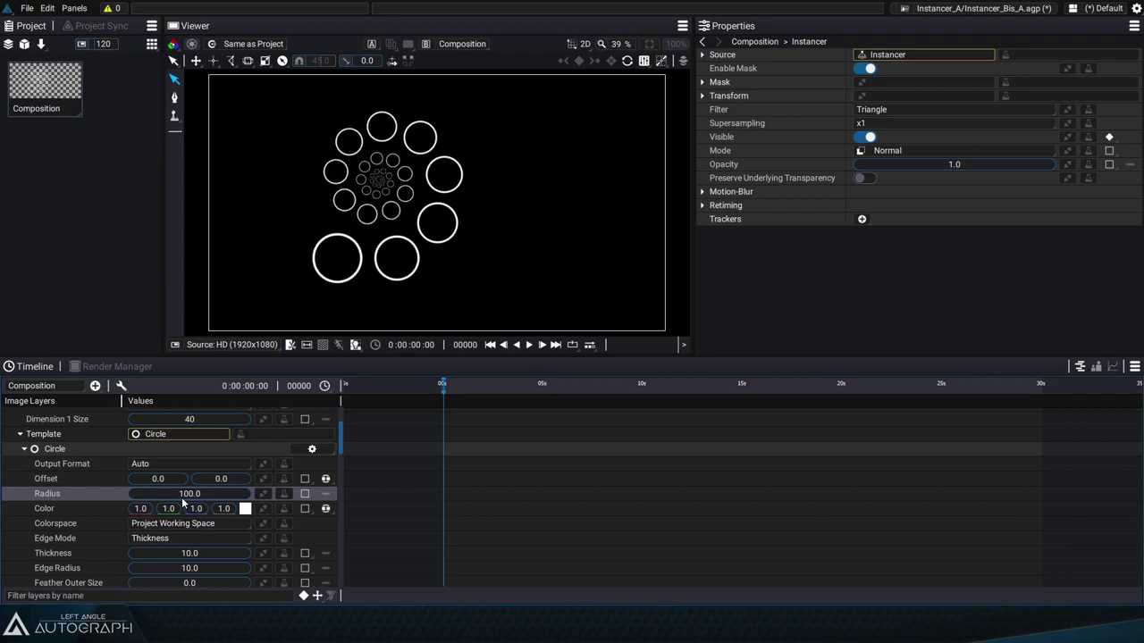
pyautogui.moveTo(195, 553); pyautogui.dragTo(197, 556)
pyautogui.click(196, 555)
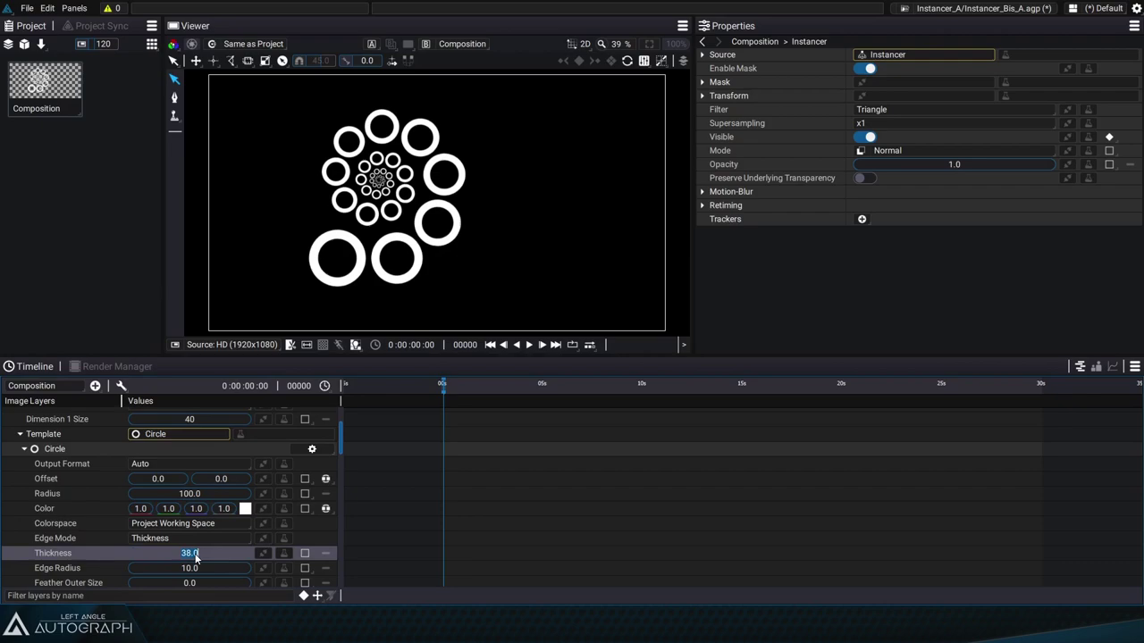
pyautogui.write('40')
pyautogui.press('Return')
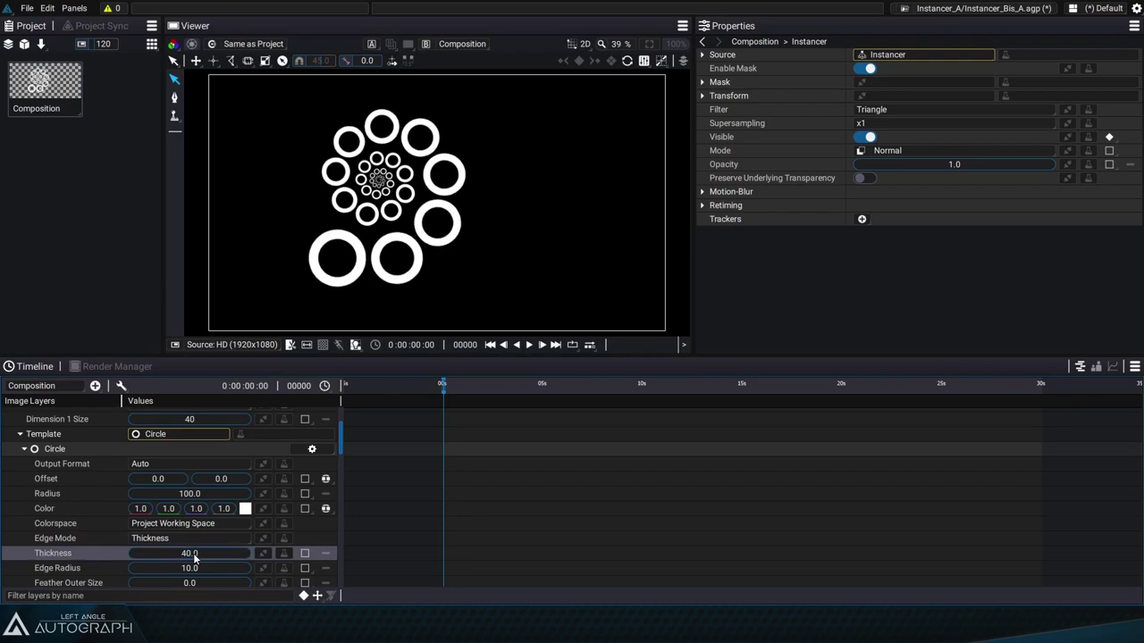
# - Colour the circles magenta (1.0, 0.01, 0.39) and return the radius to 100
pyautogui.click(245, 509)
pyautogui.click(582, 212)
pyautogui.click(651, 400)
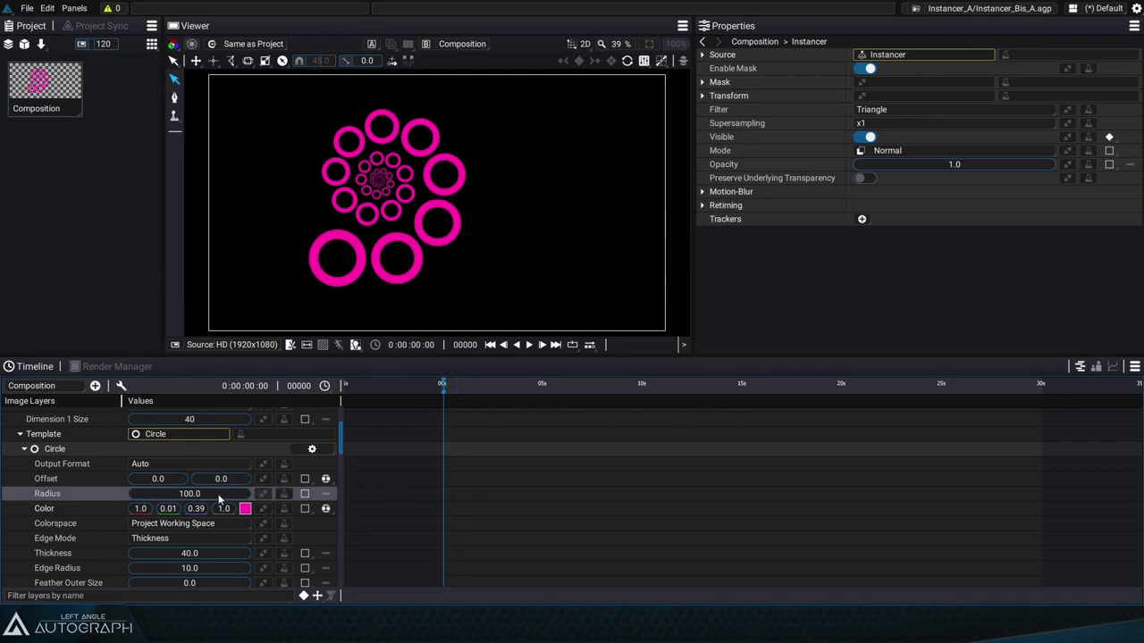
pyautogui.moveTo(190, 495)
pyautogui.mouseDown()
pyautogui.moveTo(156, 494)
pyautogui.moveTo(190, 495)
pyautogui.moveTo(184, 508)
pyautogui.moveTo(208, 508)
pyautogui.mouseUp()
pyautogui.click(25, 450)
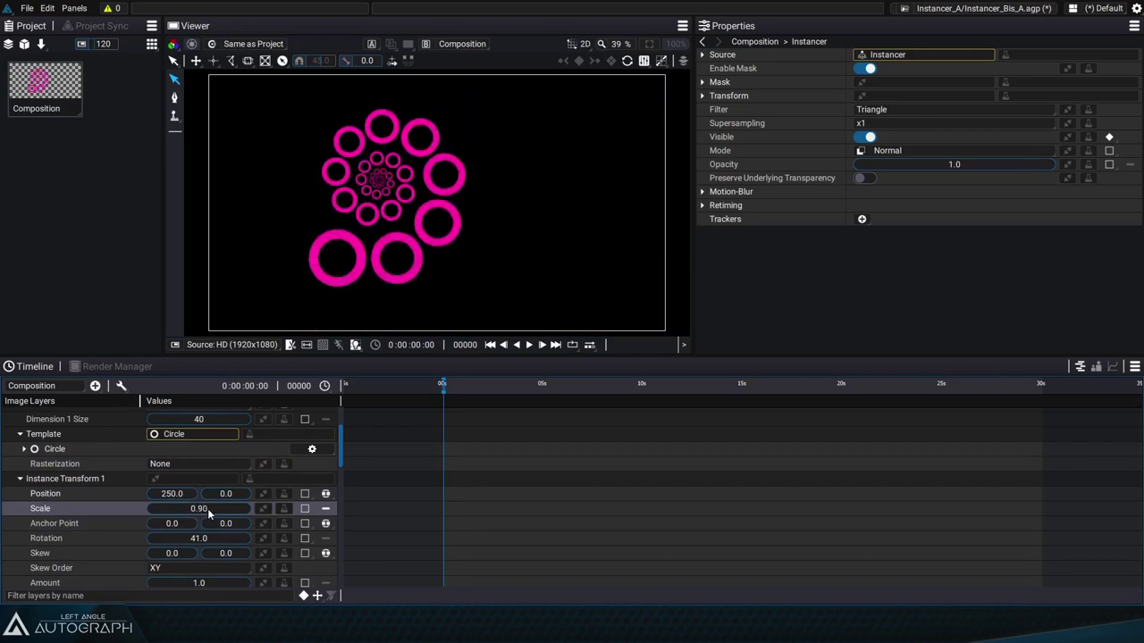
# - Set Edge Mode back to None for solid circles and settle the radius at 100
pyautogui.click(25, 449)
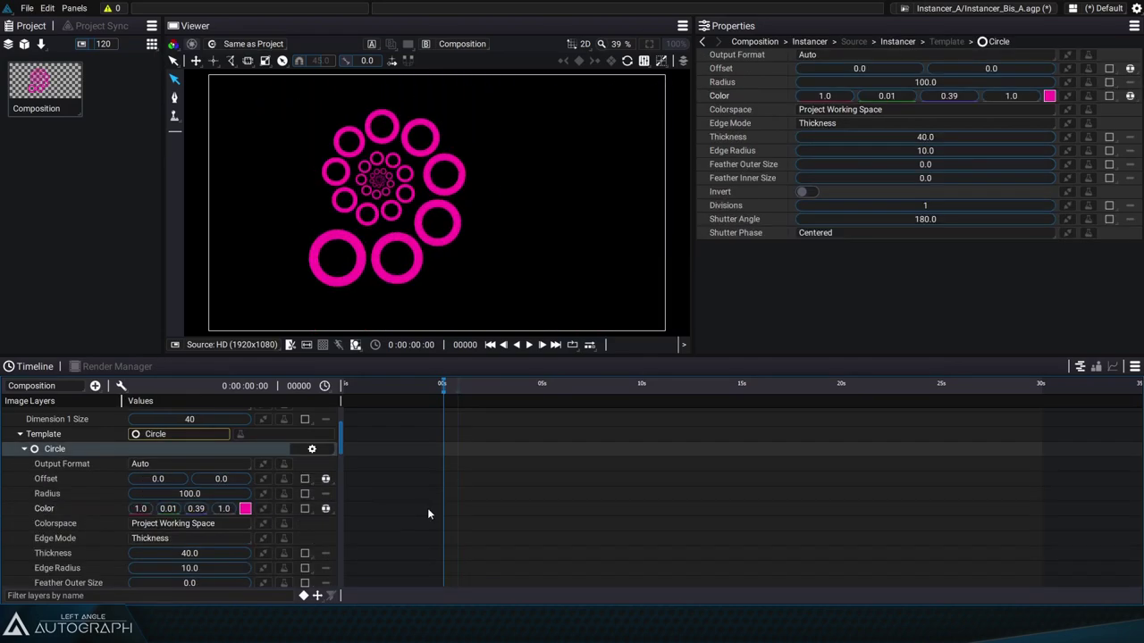
pyautogui.click(205, 537)
pyautogui.click(182, 476)
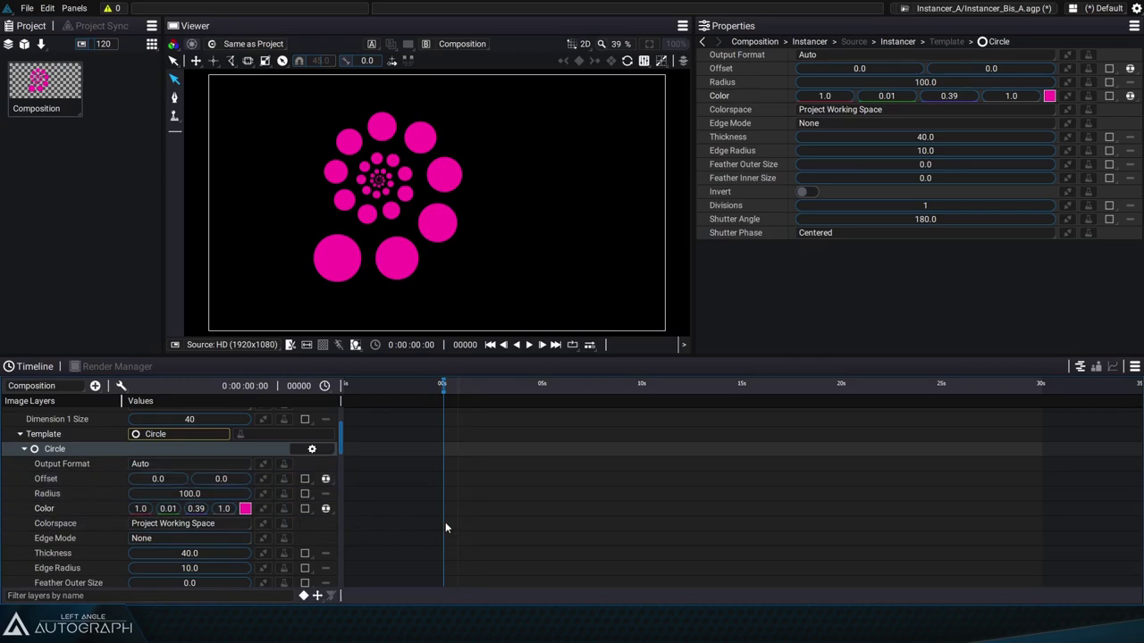
pyautogui.doubleClick(190, 493)
pyautogui.write('109')
pyautogui.press('Return')
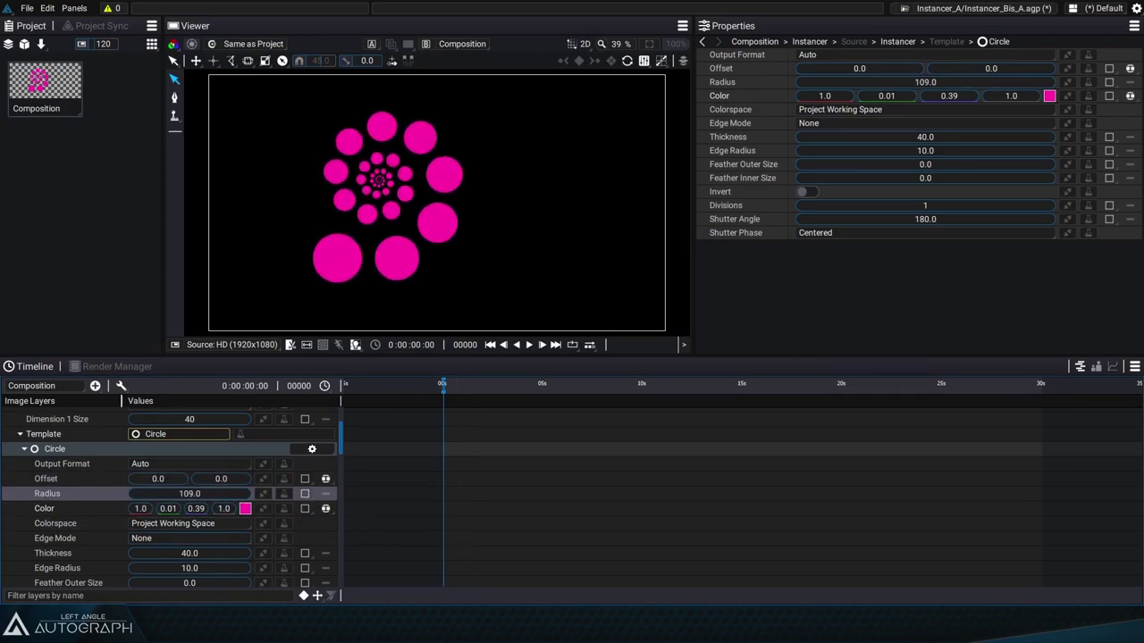
pyautogui.moveTo(189, 494); pyautogui.dragTo(227, 500)
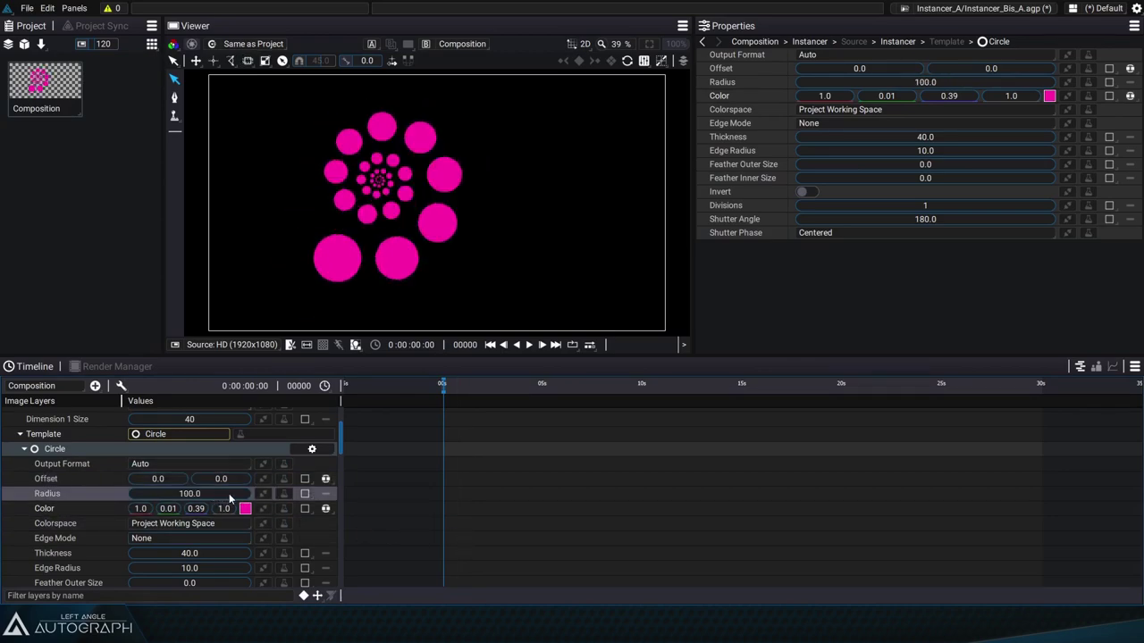
# - Add an Animator modifier to the circle Radius with a starting value of 0
pyautogui.click(285, 495)
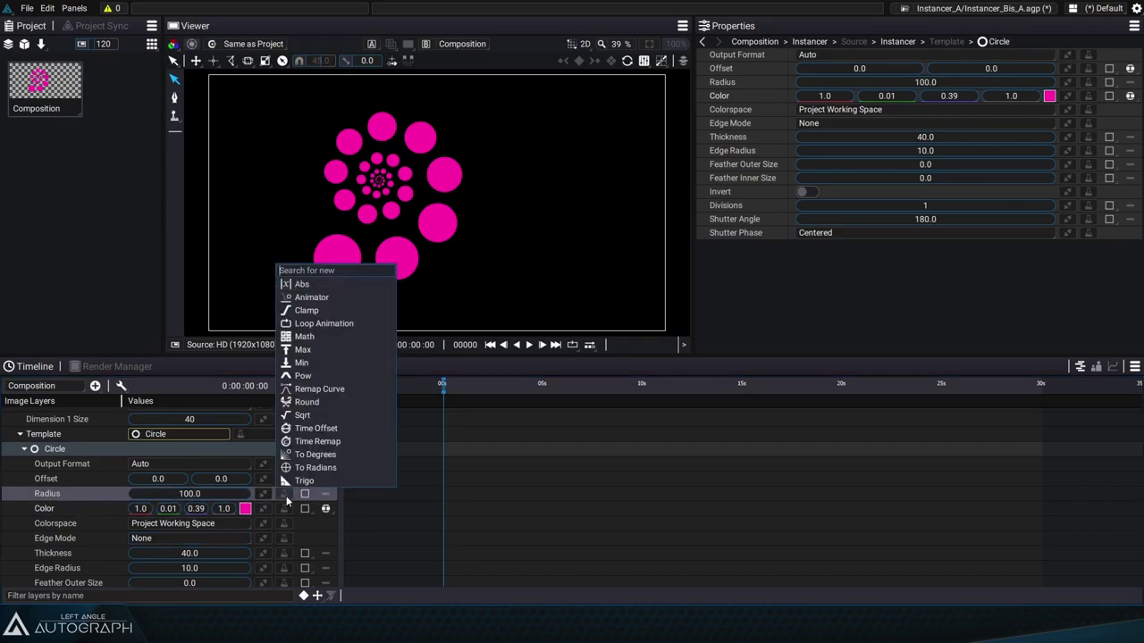
pyautogui.click(315, 297)
pyautogui.doubleClick(158, 494)
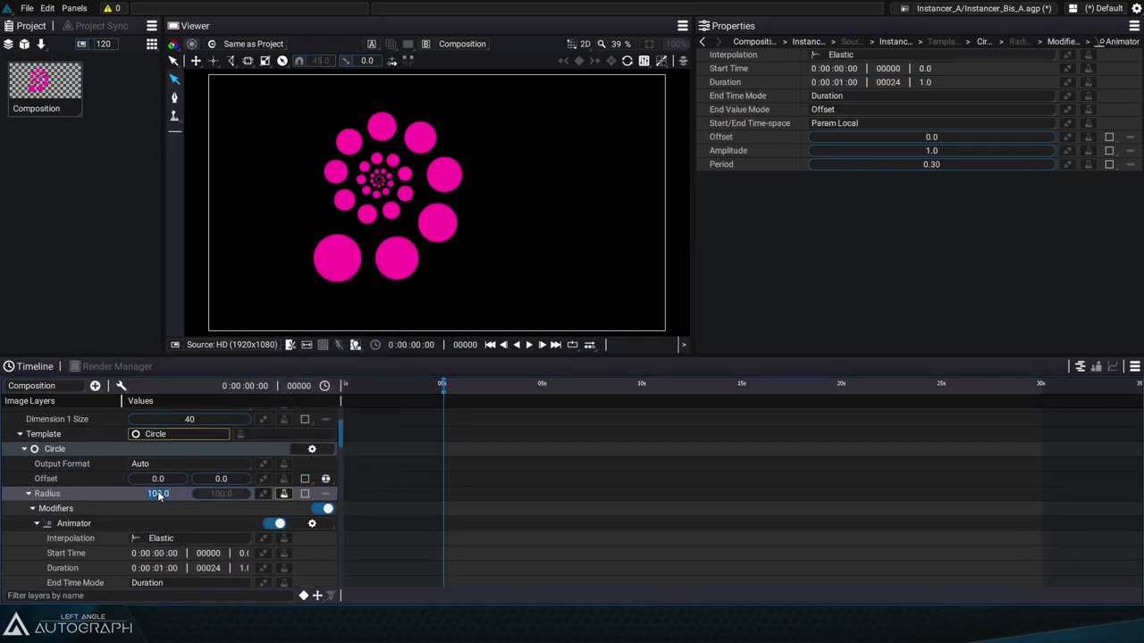
pyautogui.write('0')
pyautogui.press('Return')
# - Give the Animator an offset of 100 with Target Value end mode, and preview the growth
pyautogui.scroll(-1, 161, 510)
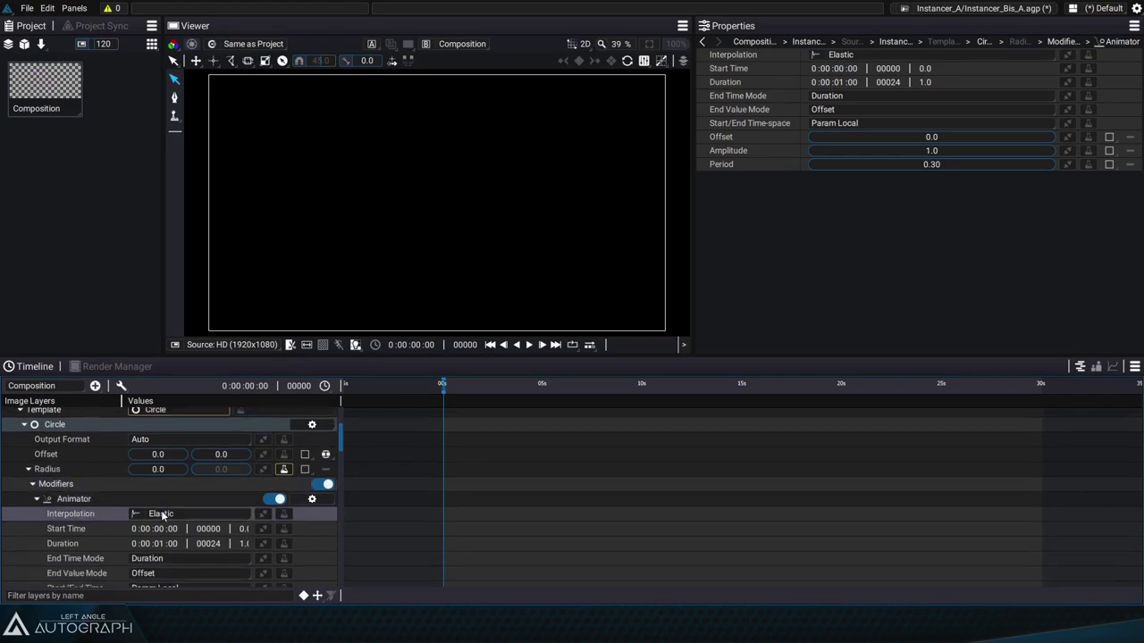
pyautogui.scroll(-3, 161, 510)
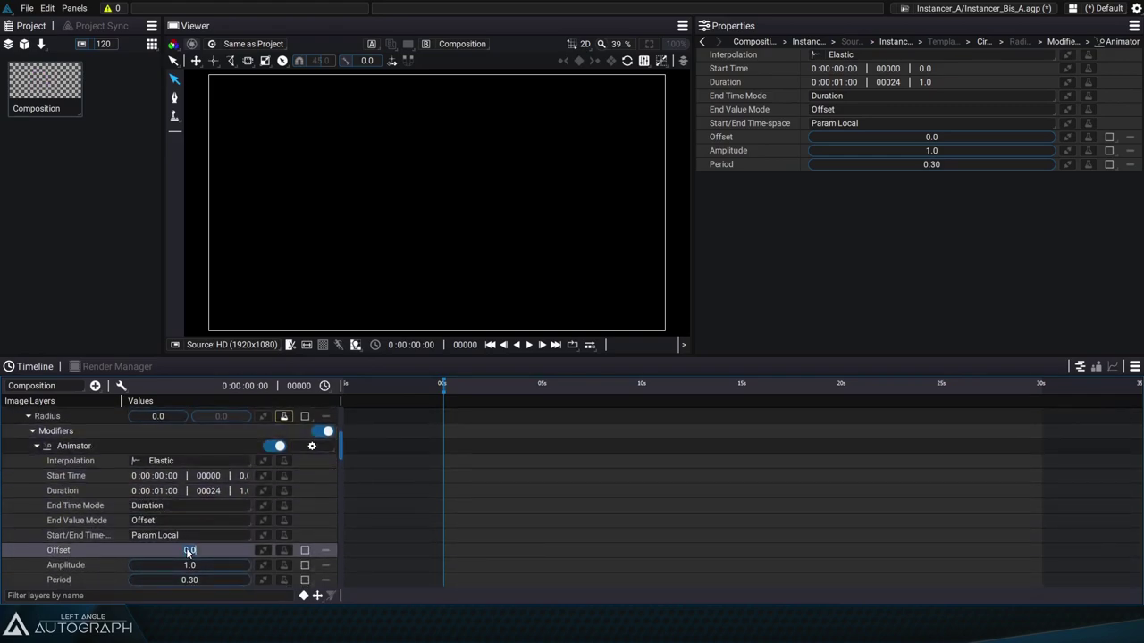
pyautogui.write('100')
pyautogui.press('Return')
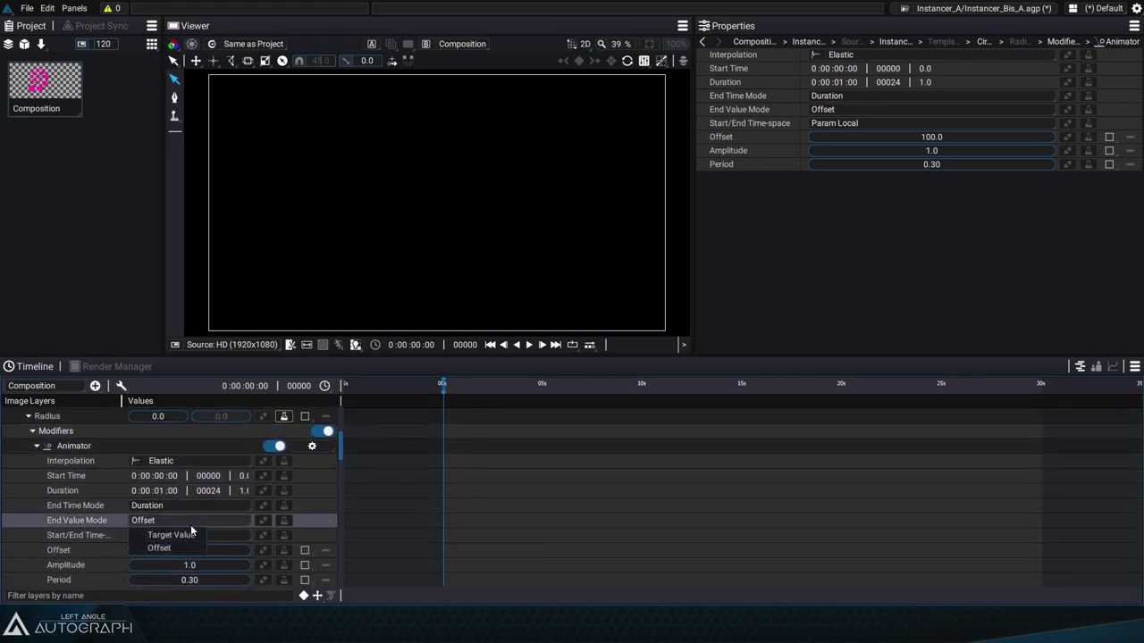
pyautogui.click(183, 520)
pyautogui.click(170, 535)
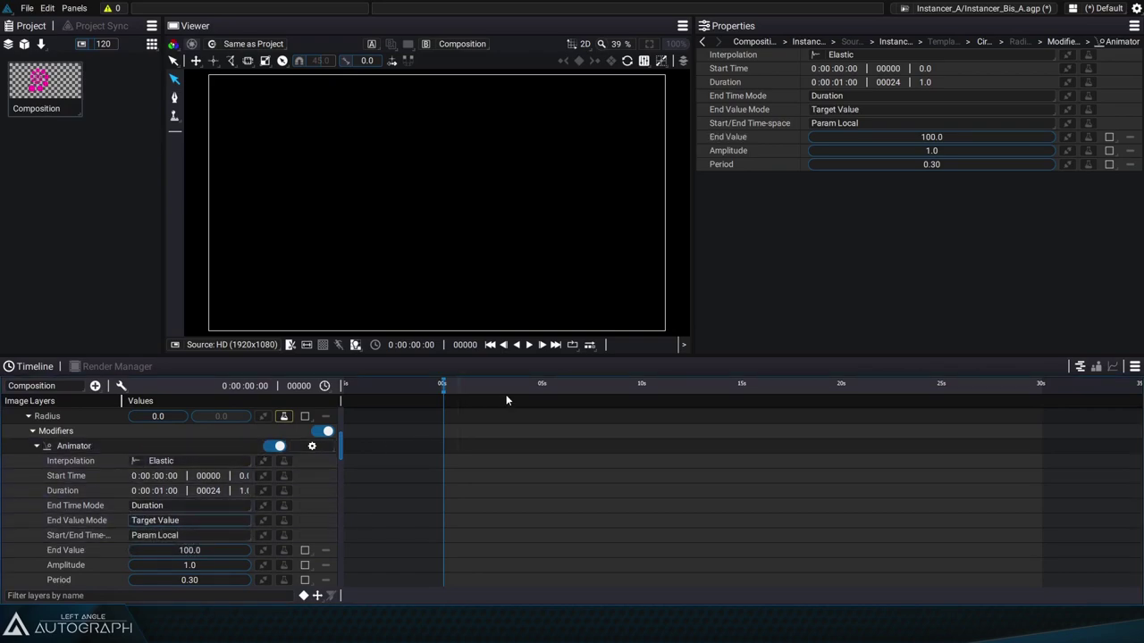
pyautogui.scroll(5, 436, 432)
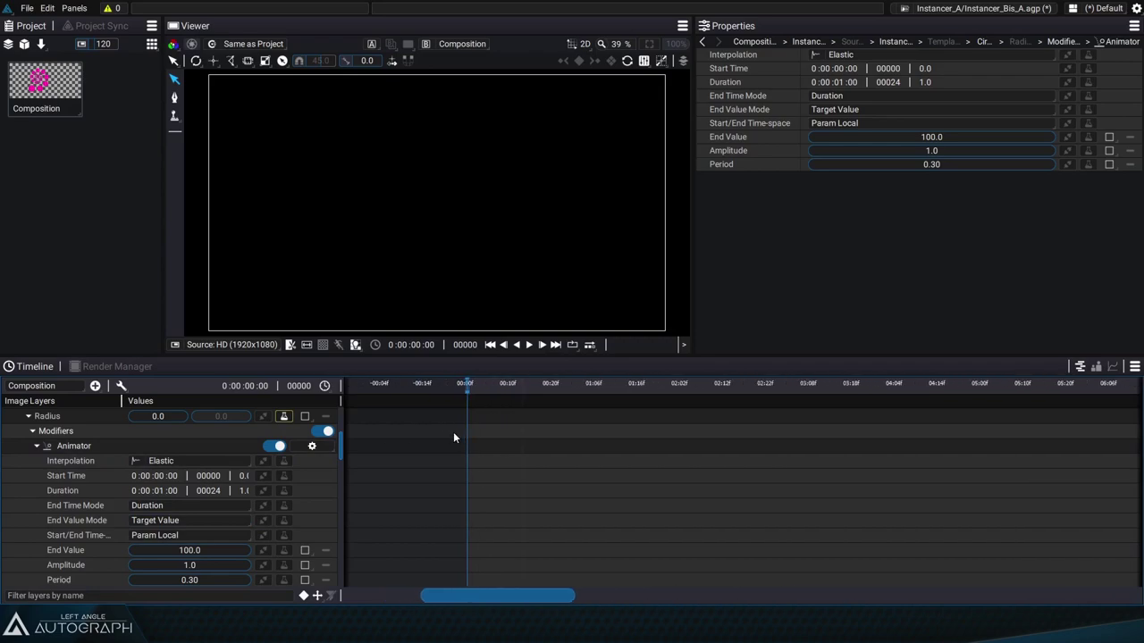
pyautogui.moveTo(474, 385)
pyautogui.mouseDown()
pyautogui.moveTo(567, 387)
pyautogui.moveTo(475, 396)
pyautogui.mouseUp()
pyautogui.click(529, 345)
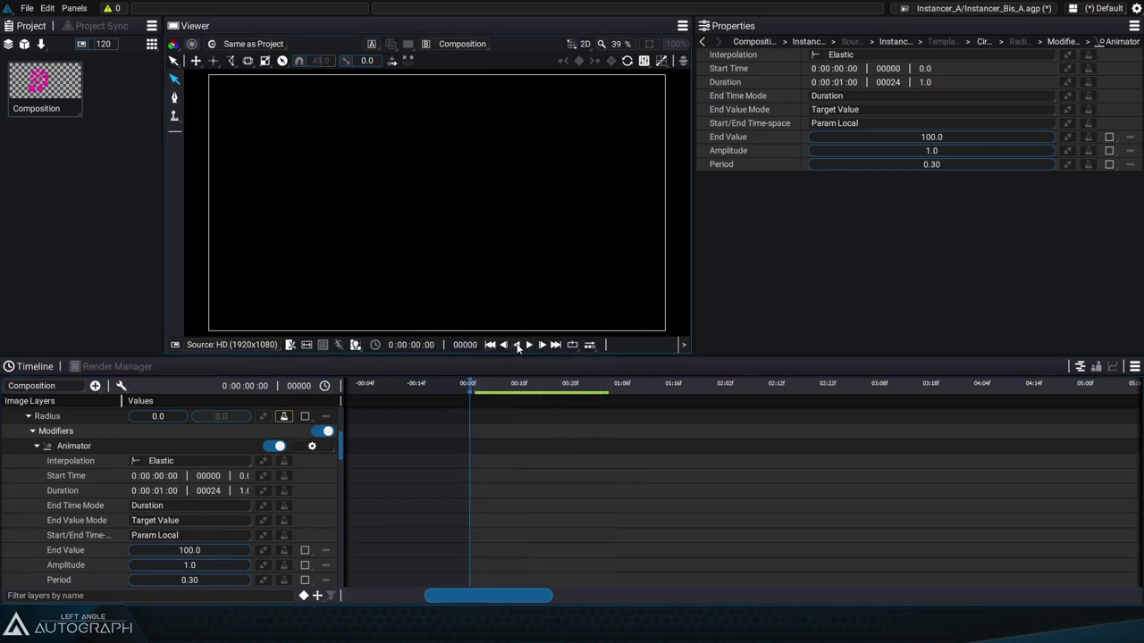
# - Save the project and replay the growing spiral preview
pyautogui.click(530, 345)
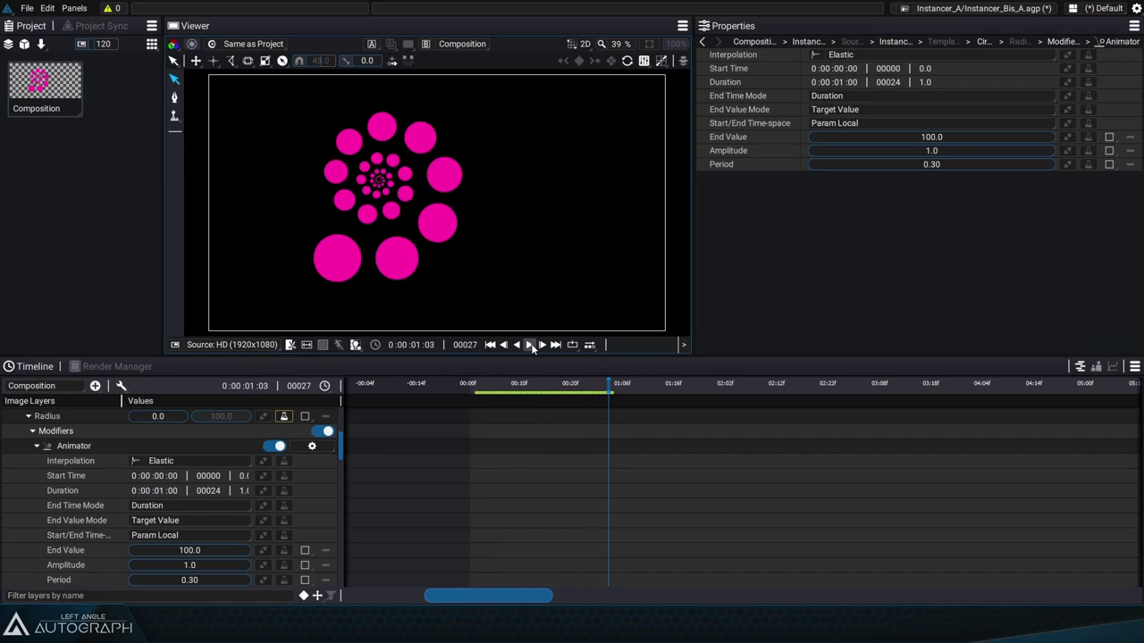
pyautogui.hotkey('ctrl', 's')
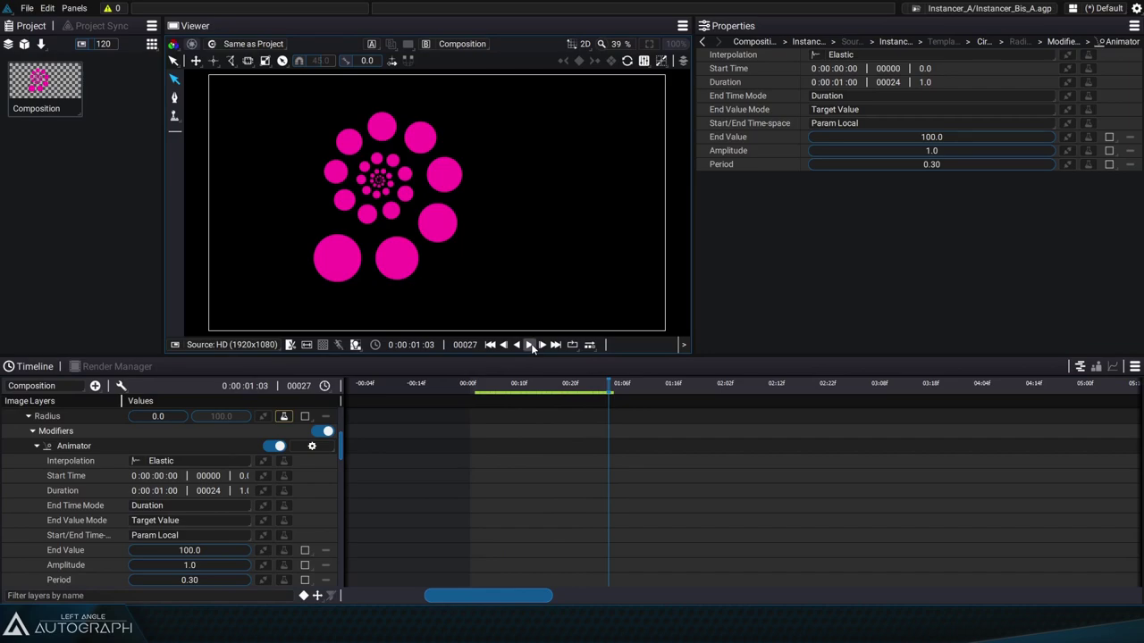
pyautogui.click(530, 345)
pyautogui.click(529, 345)
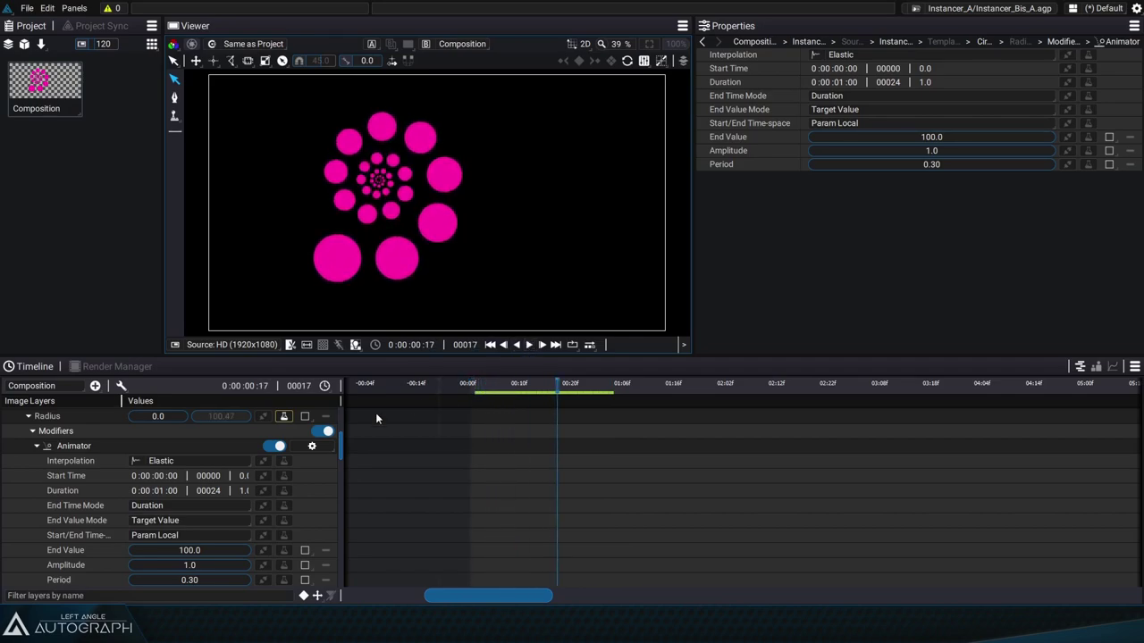
# - Set Instance Time Offset to 2 frames with Accumulate Time Offset on, and play it
pyautogui.click(28, 417)
pyautogui.scroll(5, 32, 445)
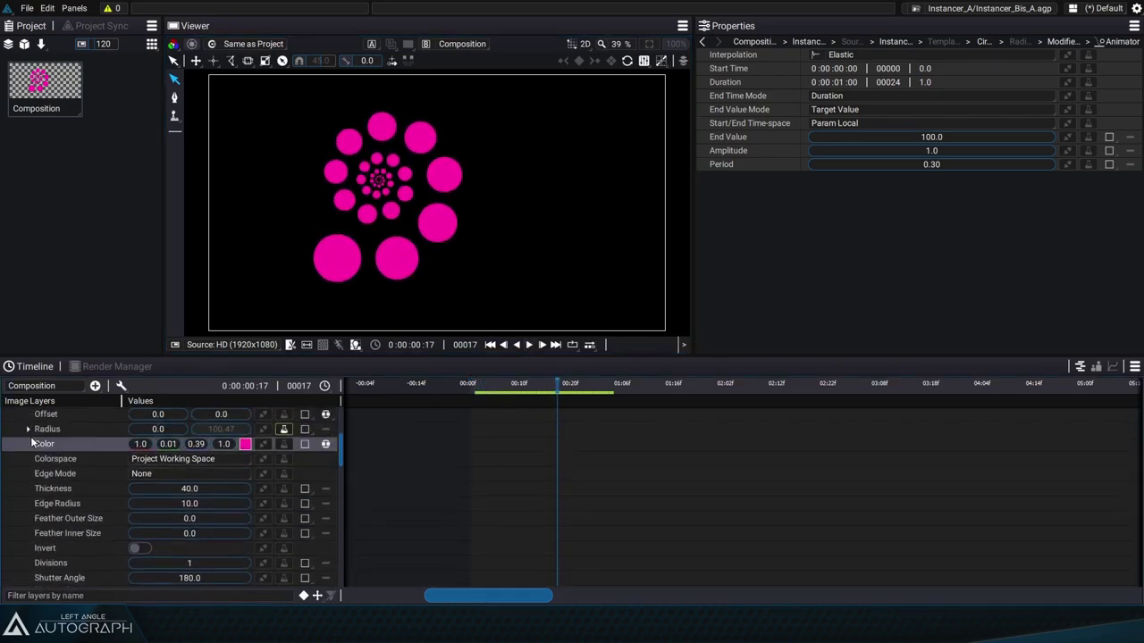
pyautogui.click(20, 501)
pyautogui.scroll(-5, 72, 491)
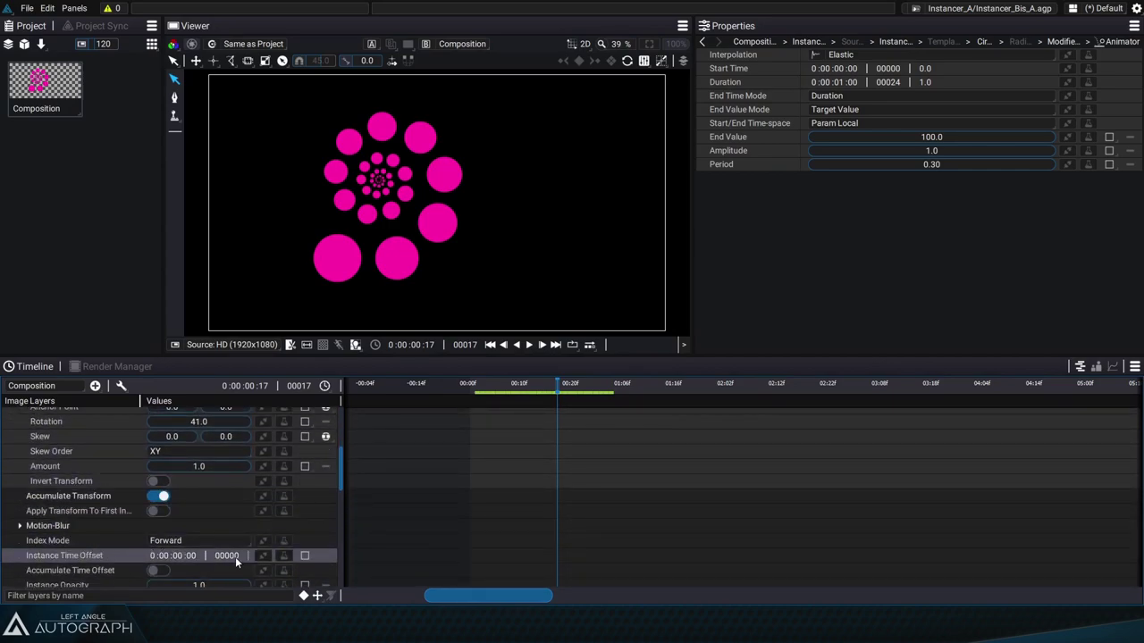
pyautogui.moveTo(516, 385)
pyautogui.mouseDown()
pyautogui.moveTo(506, 384)
pyautogui.moveTo(520, 386)
pyautogui.mouseUp()
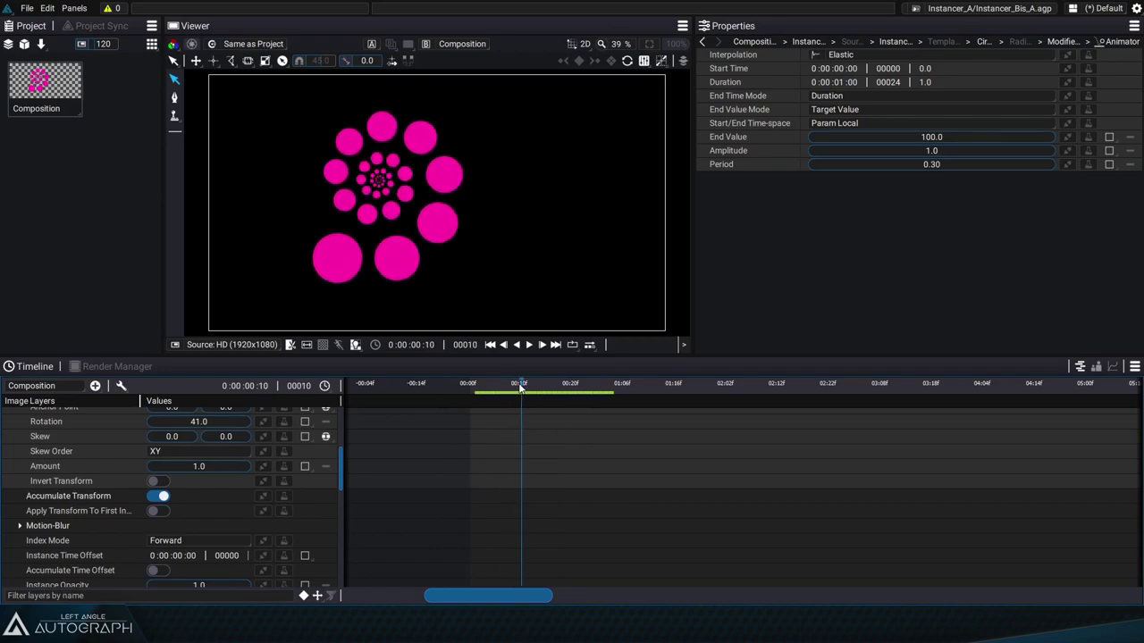
pyautogui.moveTo(226, 555); pyautogui.dragTo(245, 555)
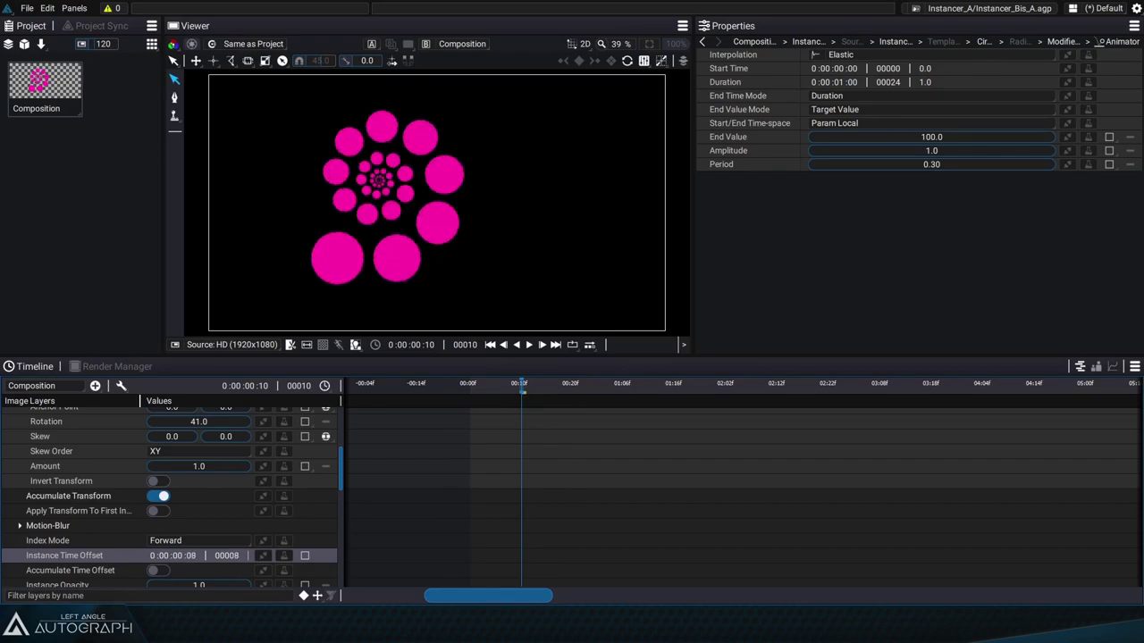
pyautogui.moveTo(244, 555); pyautogui.dragTo(238, 555)
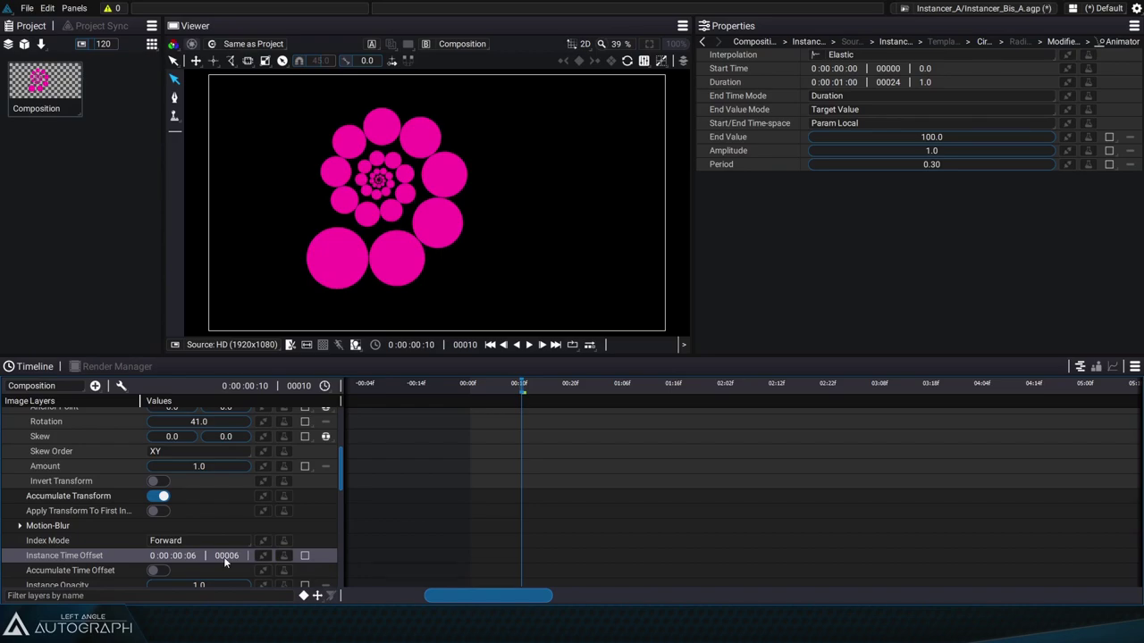
pyautogui.write('2')
pyautogui.press('Return')
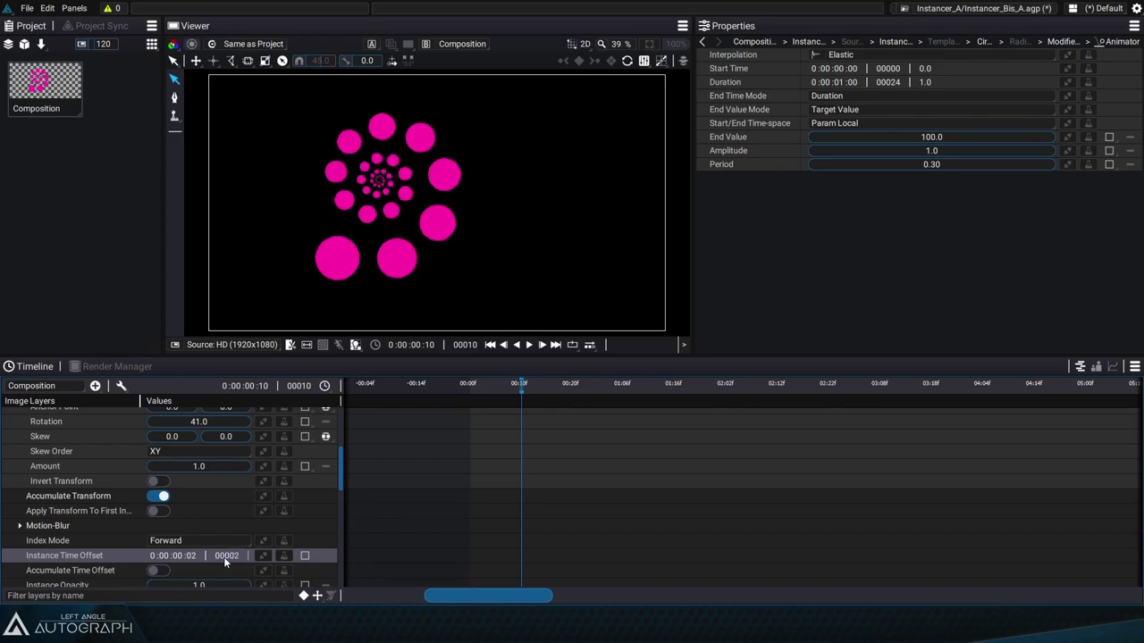
pyautogui.click(161, 571)
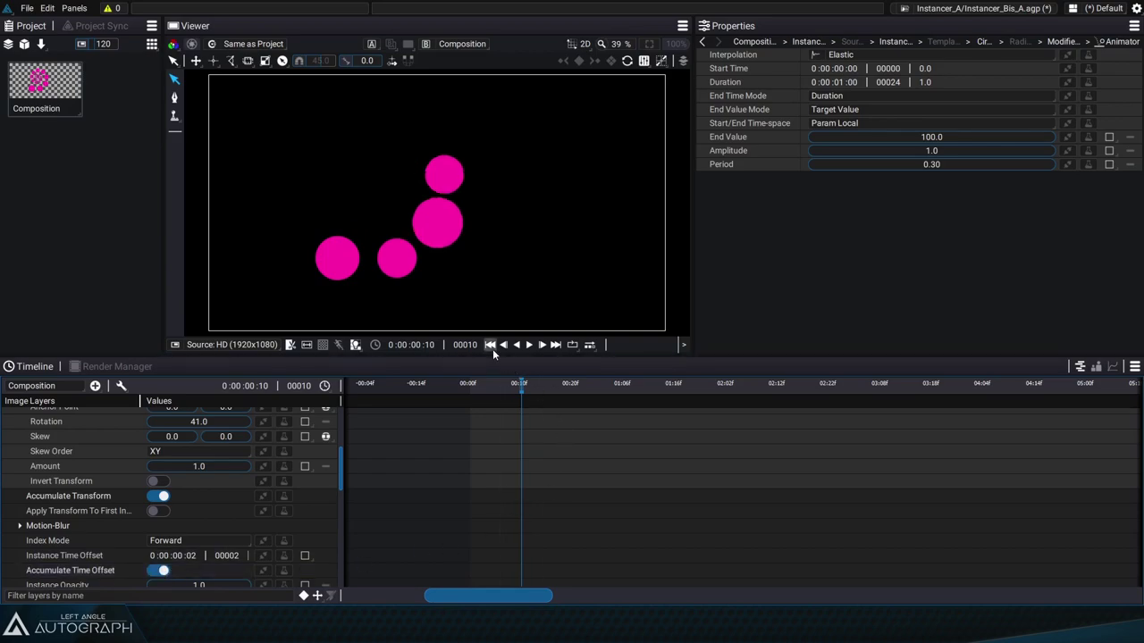
pyautogui.click(528, 344)
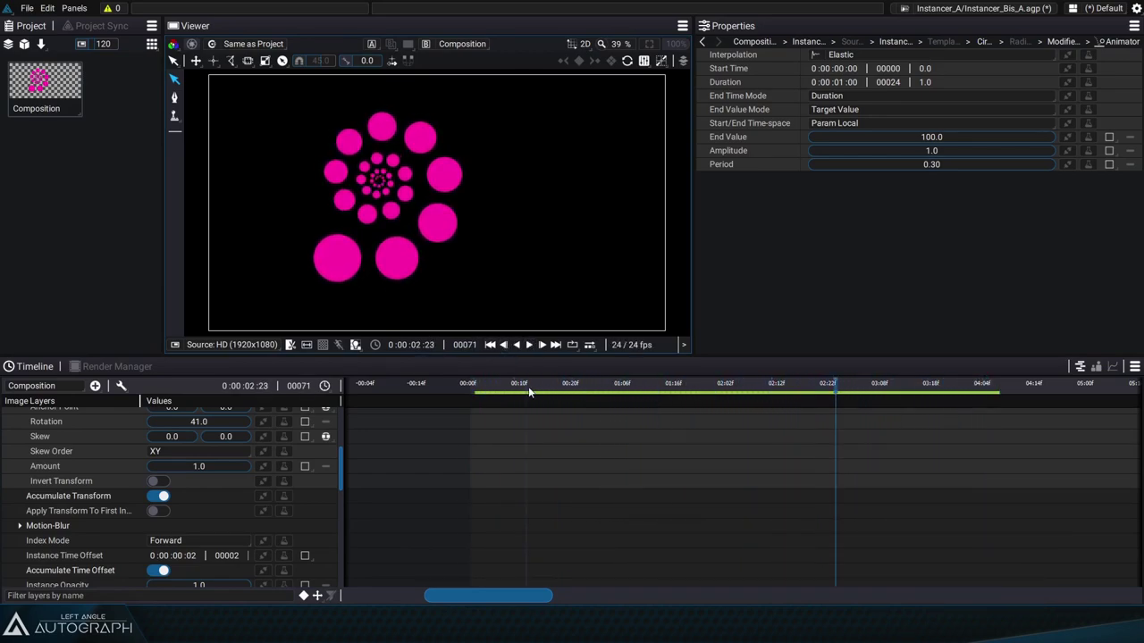
# - Switch the Radius Animator's interpolation to Bounce and play the spiral from the start
pyautogui.moveTo(342, 464); pyautogui.dragTo(343, 429)
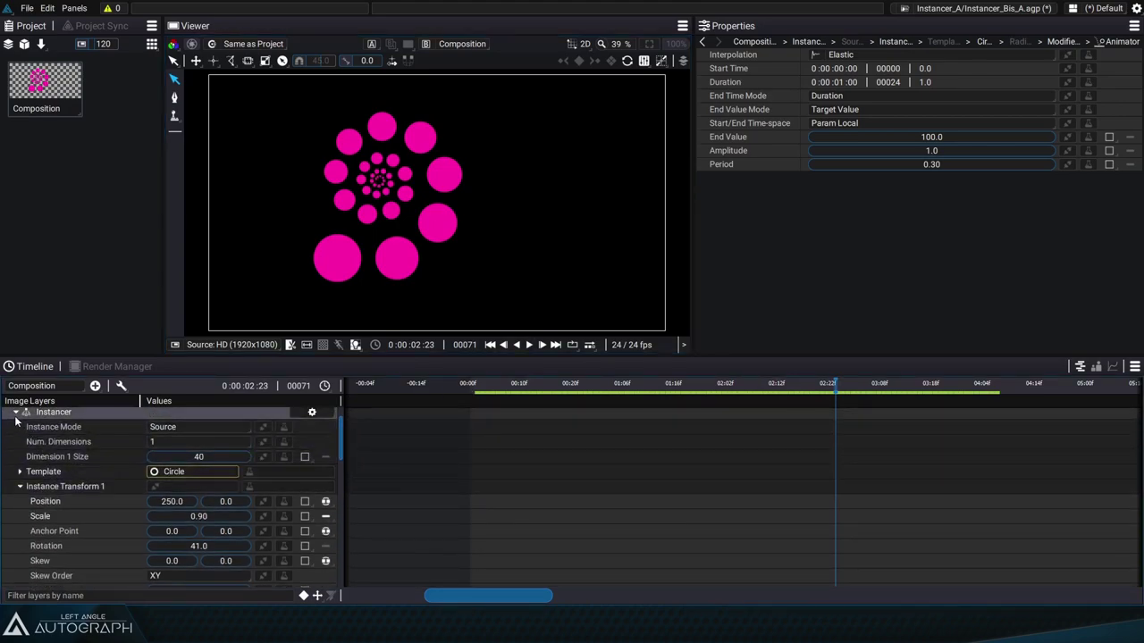
pyautogui.click(19, 471)
pyautogui.scroll(-3, 92, 483)
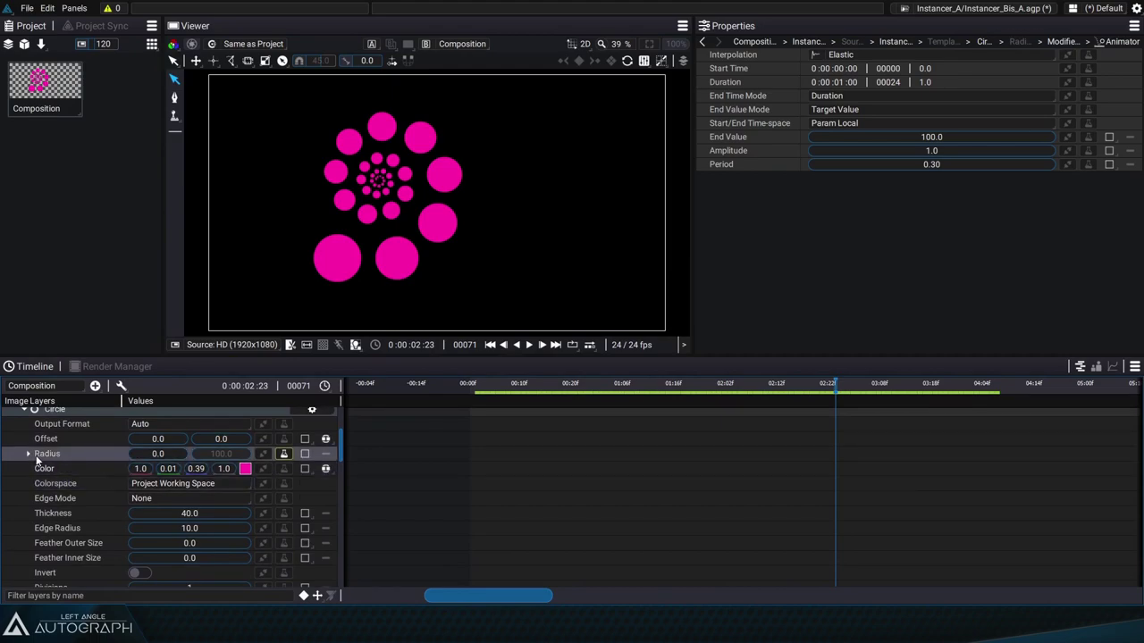
pyautogui.click(27, 454)
pyautogui.click(143, 494)
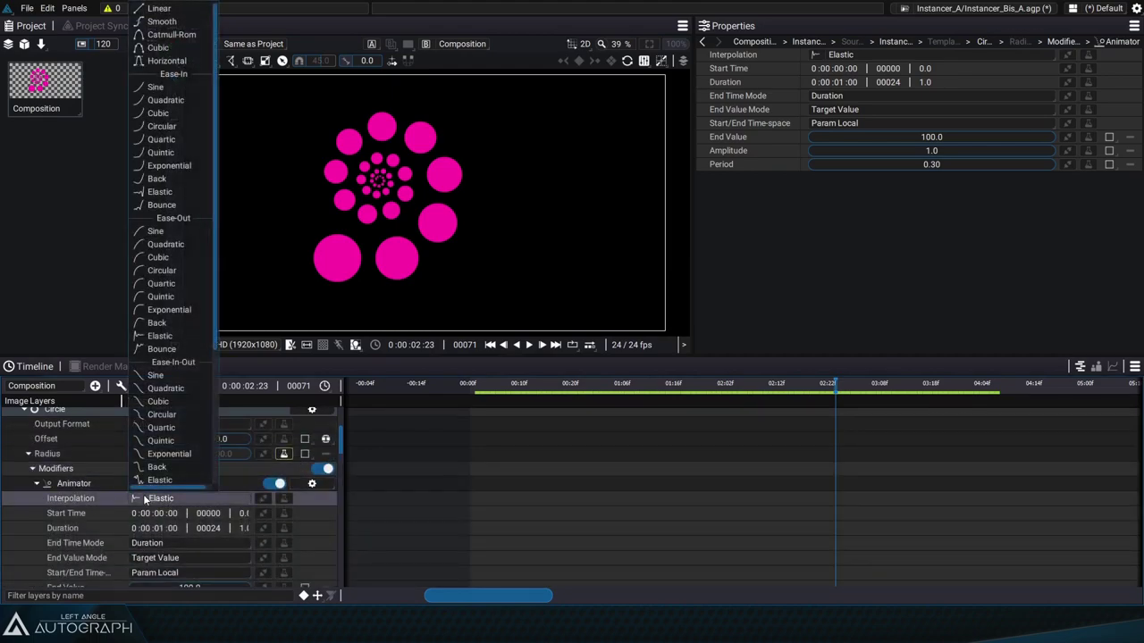
pyautogui.click(159, 351)
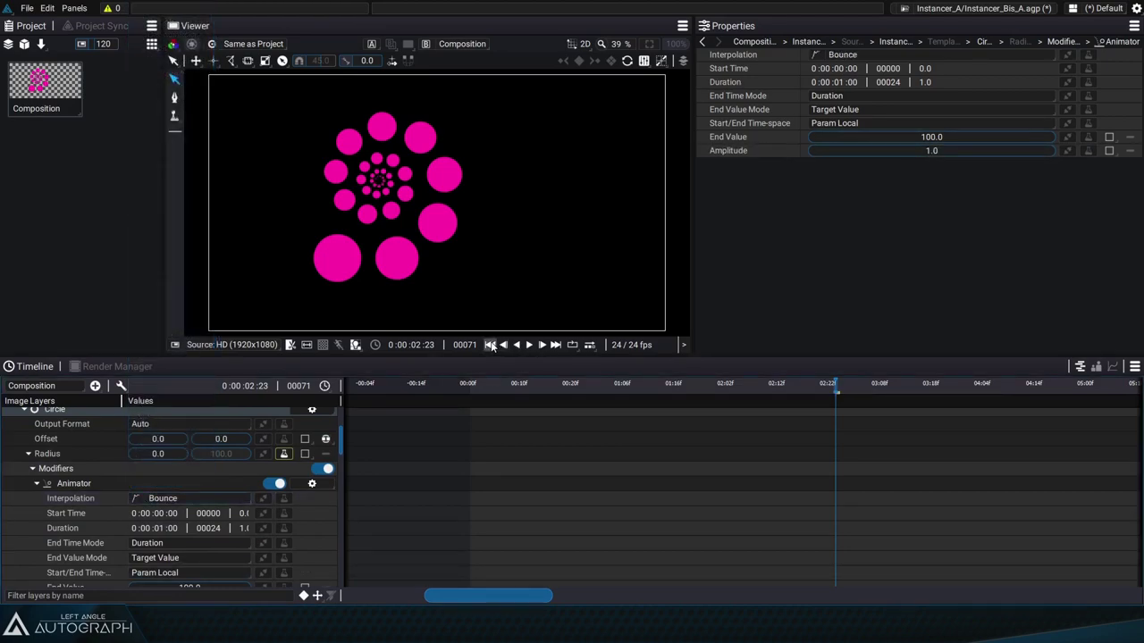
pyautogui.click(489, 345)
pyautogui.click(533, 346)
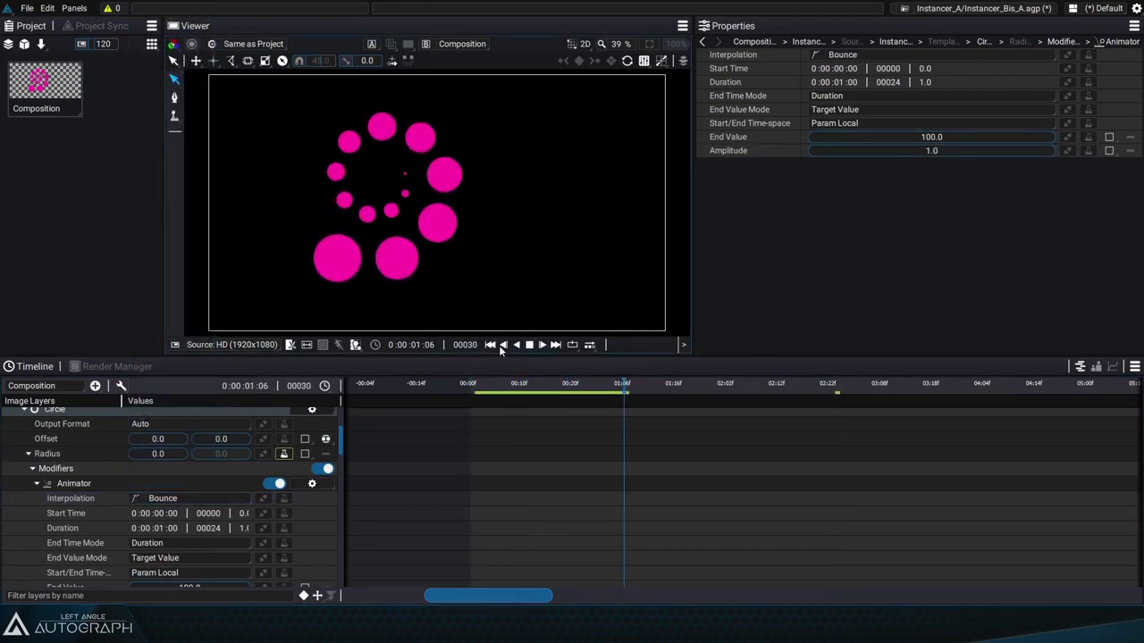
pyautogui.click(491, 347)
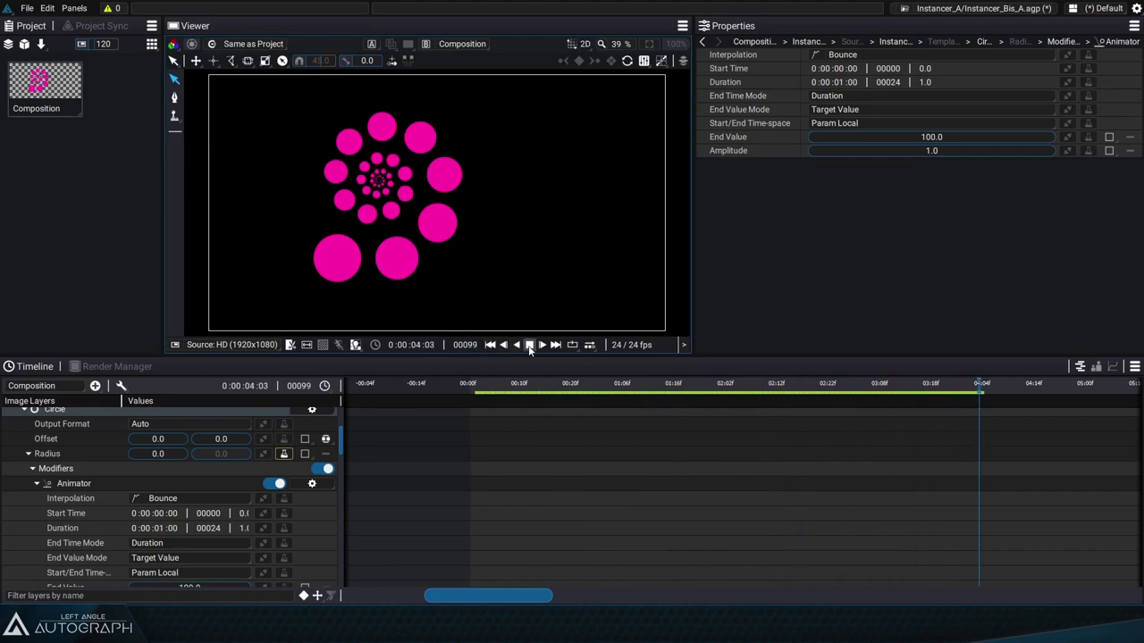
pyautogui.moveTo(536, 387); pyautogui.dragTo(899, 401)
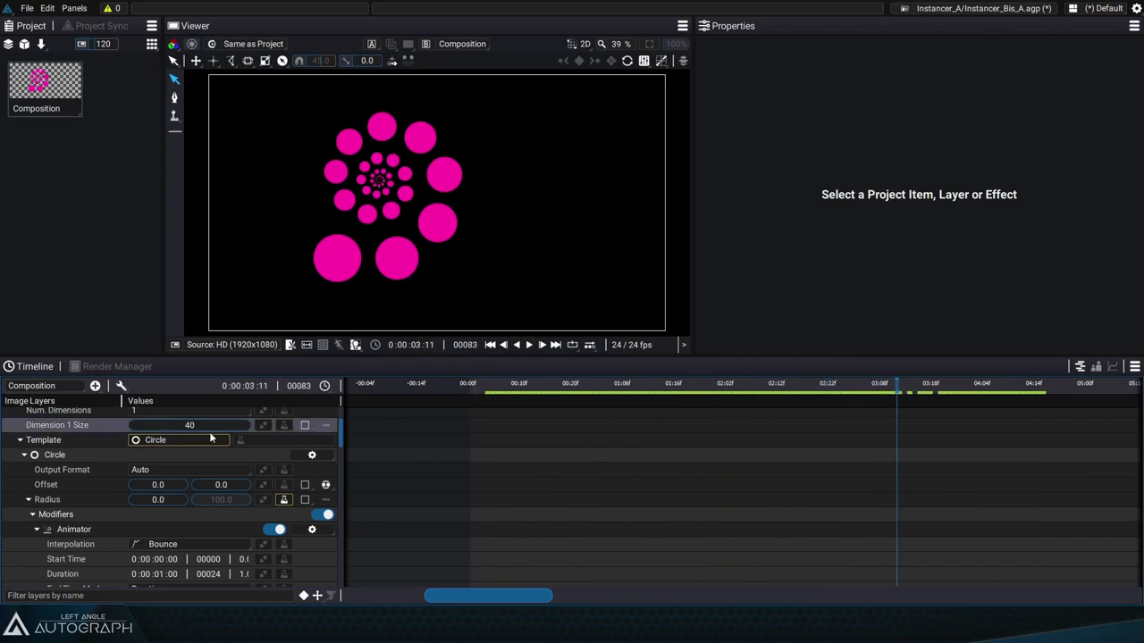
# - Drive the circle Color with a Random modifier set to vary per Instance
pyautogui.click(27, 499)
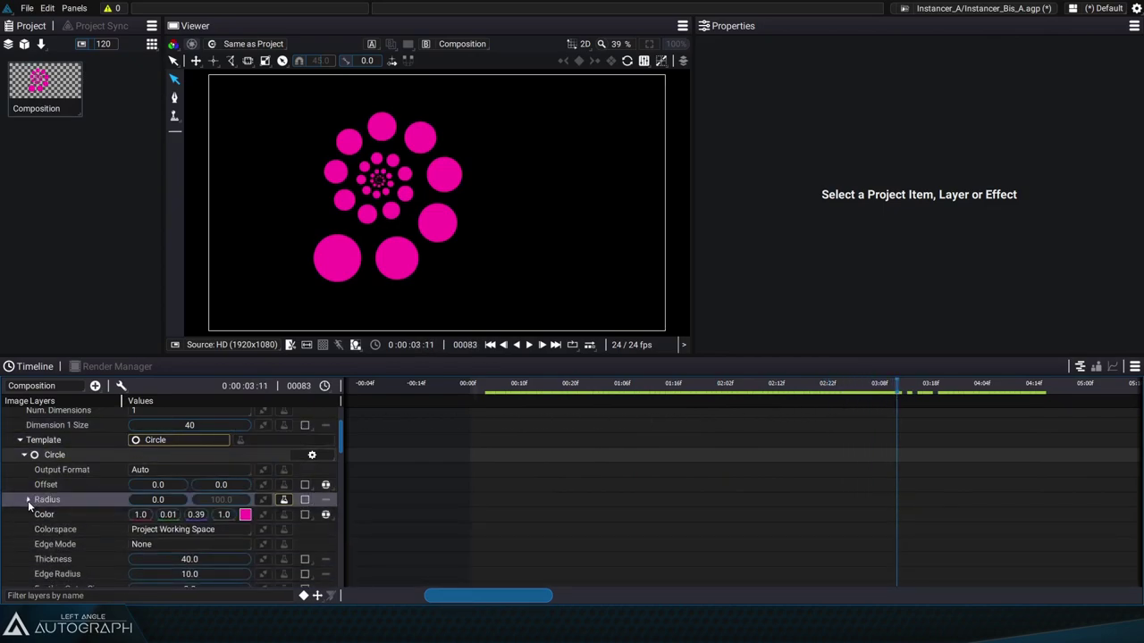
pyautogui.click(262, 516)
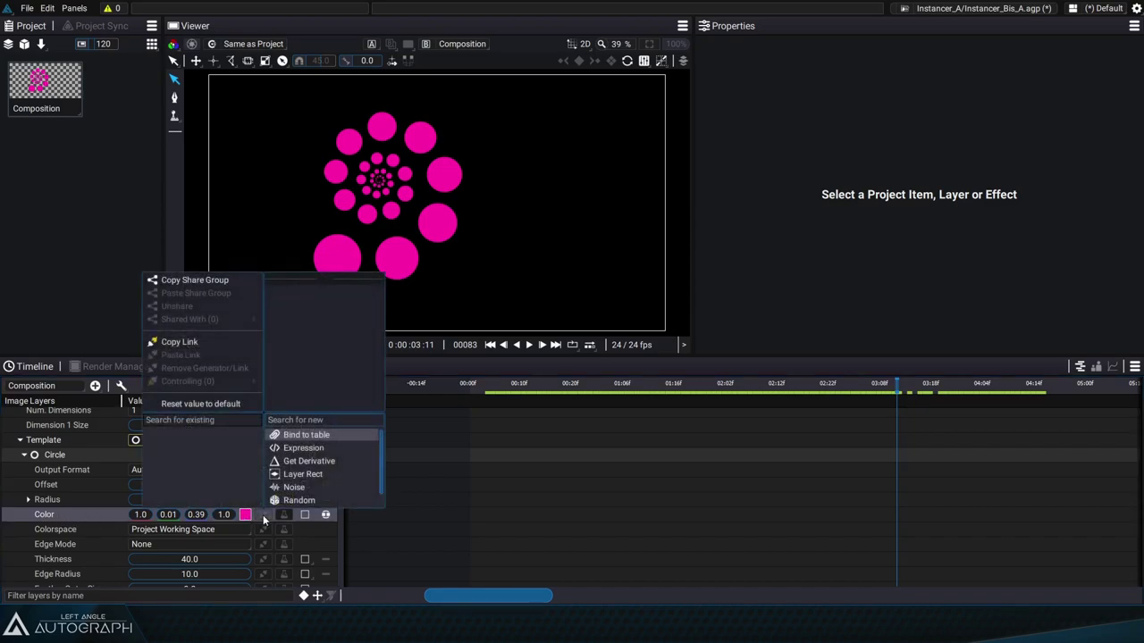
pyautogui.click(317, 499)
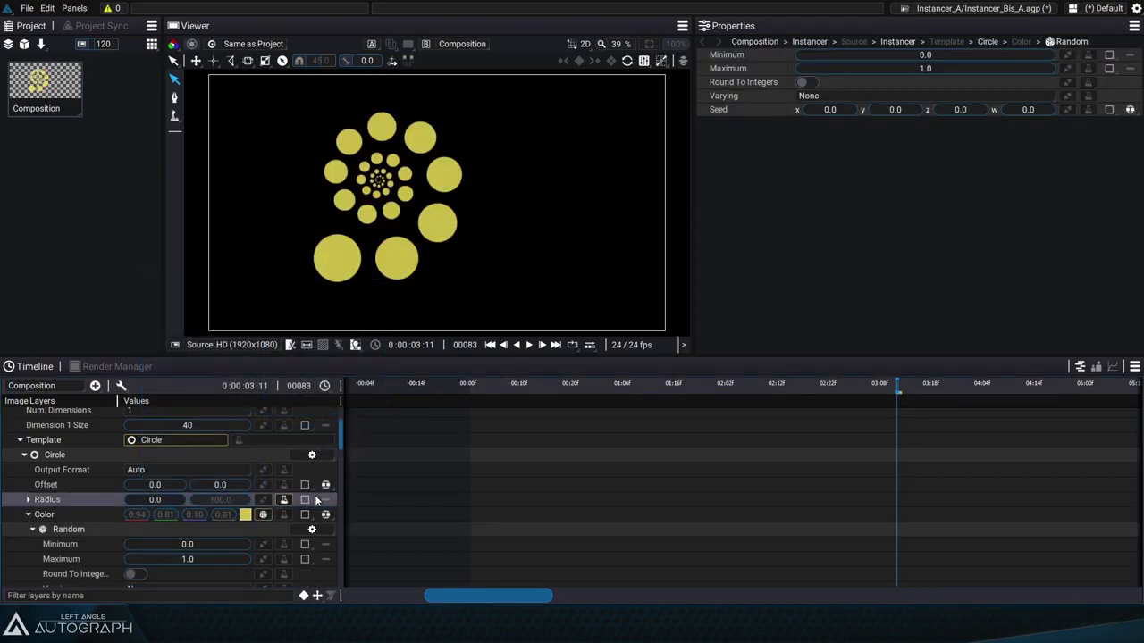
pyautogui.moveTo(342, 436); pyautogui.dragTo(344, 462)
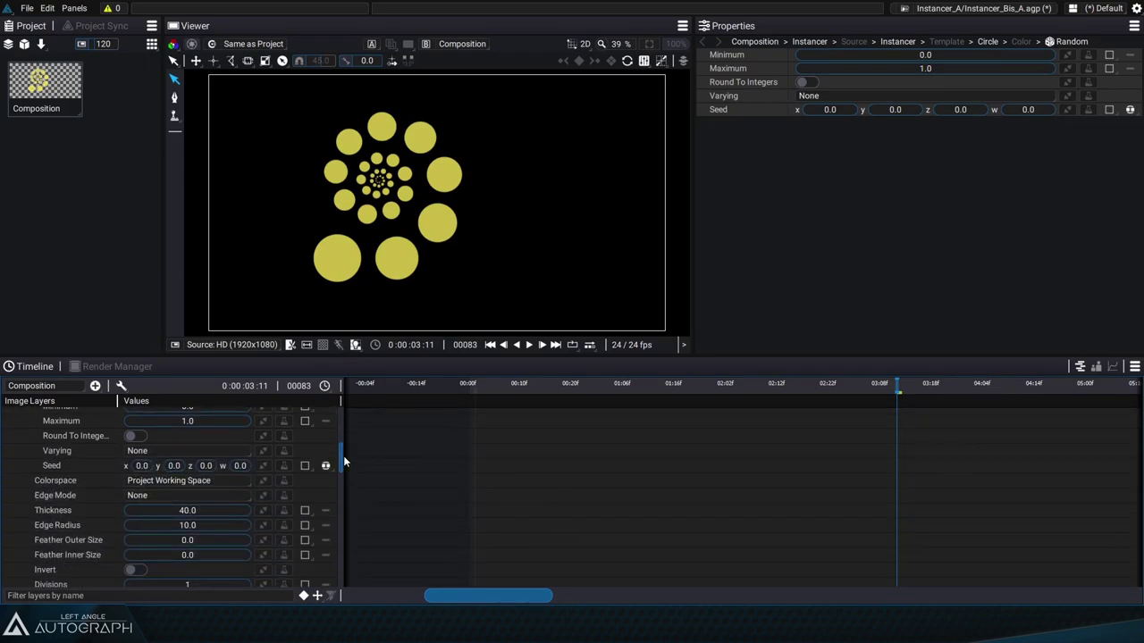
pyautogui.click(159, 451)
pyautogui.click(163, 488)
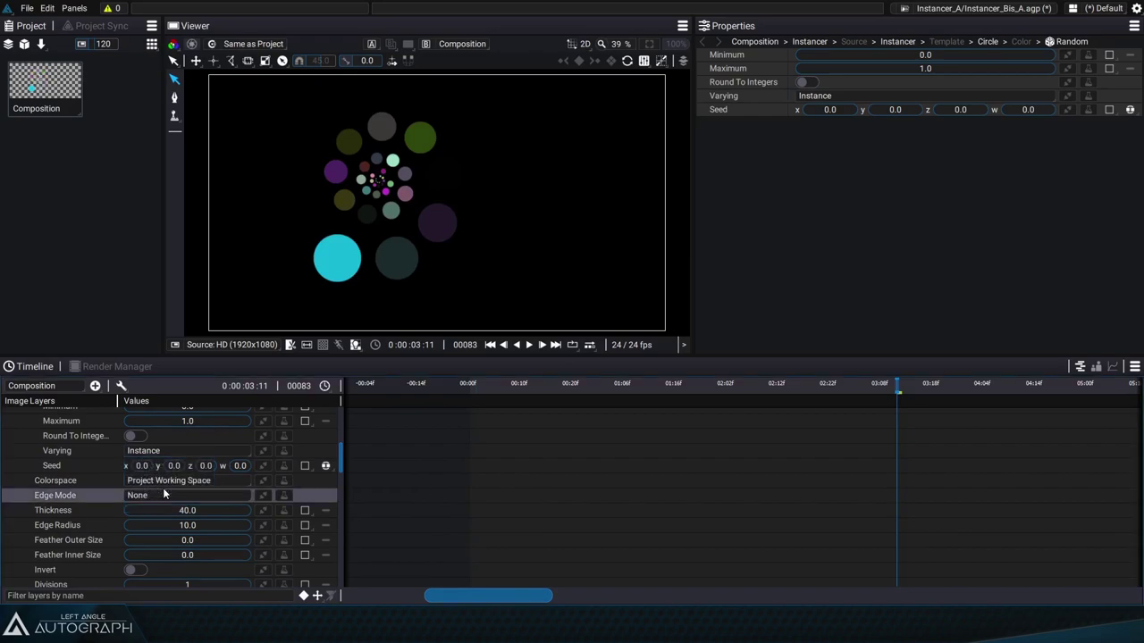
# - Play the animation and toggle the checkerboard background to inspect the circles' transparency
pyautogui.click(490, 344)
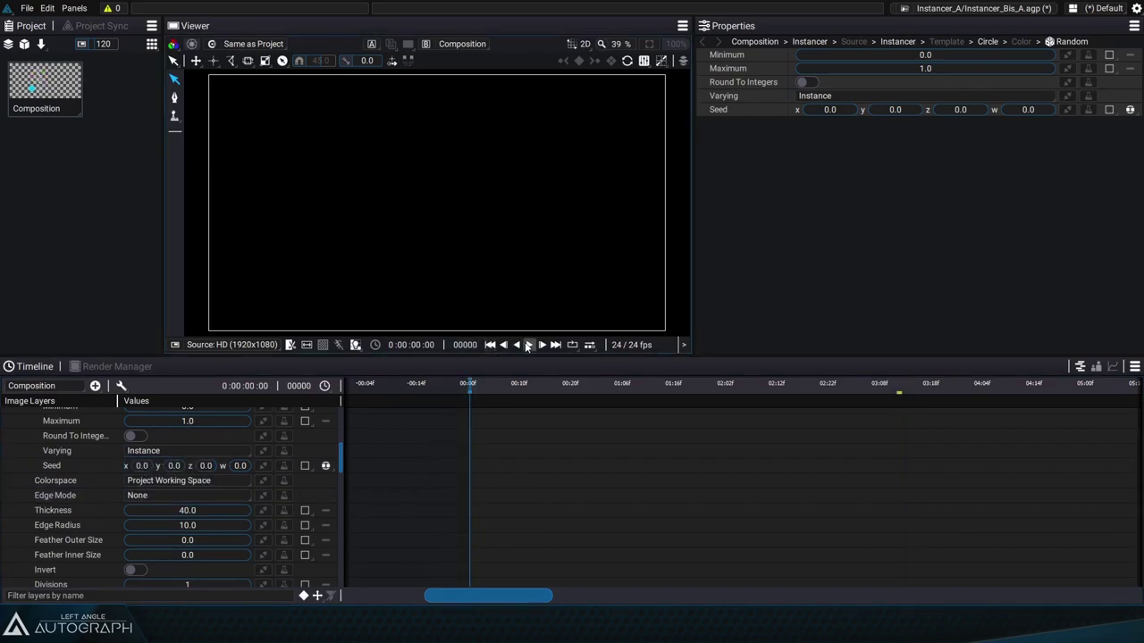
pyautogui.click(528, 344)
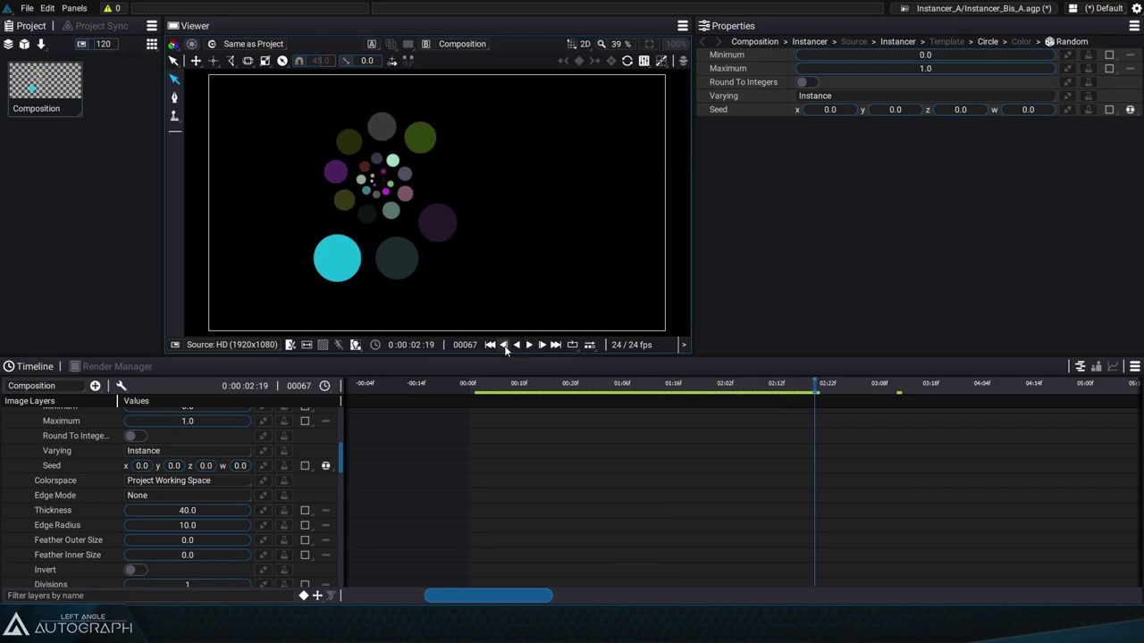
pyautogui.scroll(2, 266, 422)
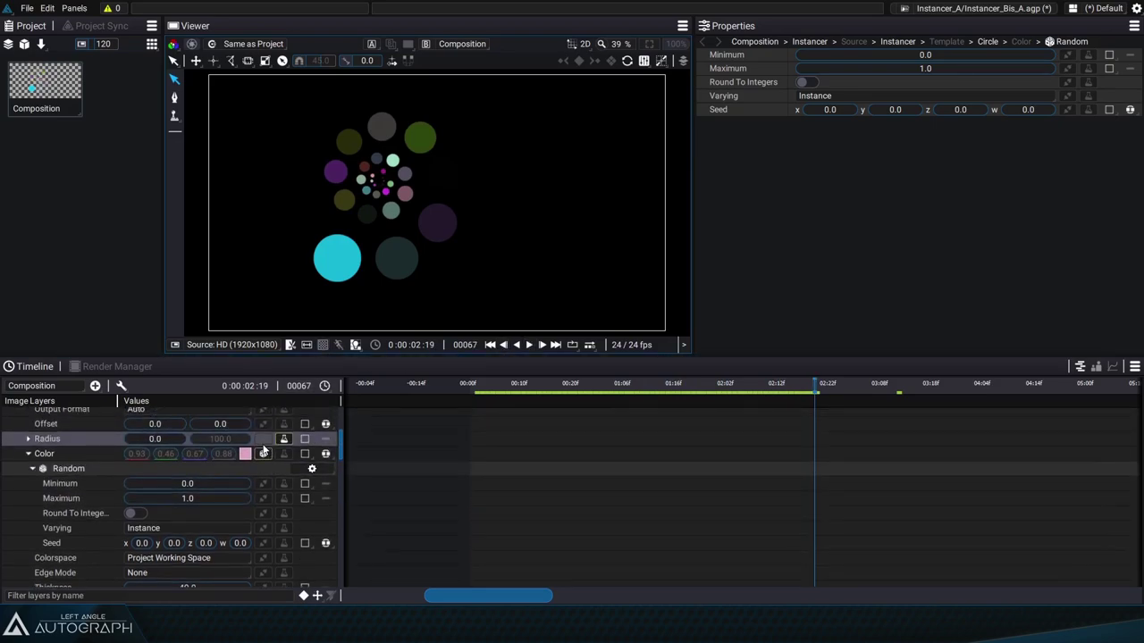
pyautogui.click(323, 345)
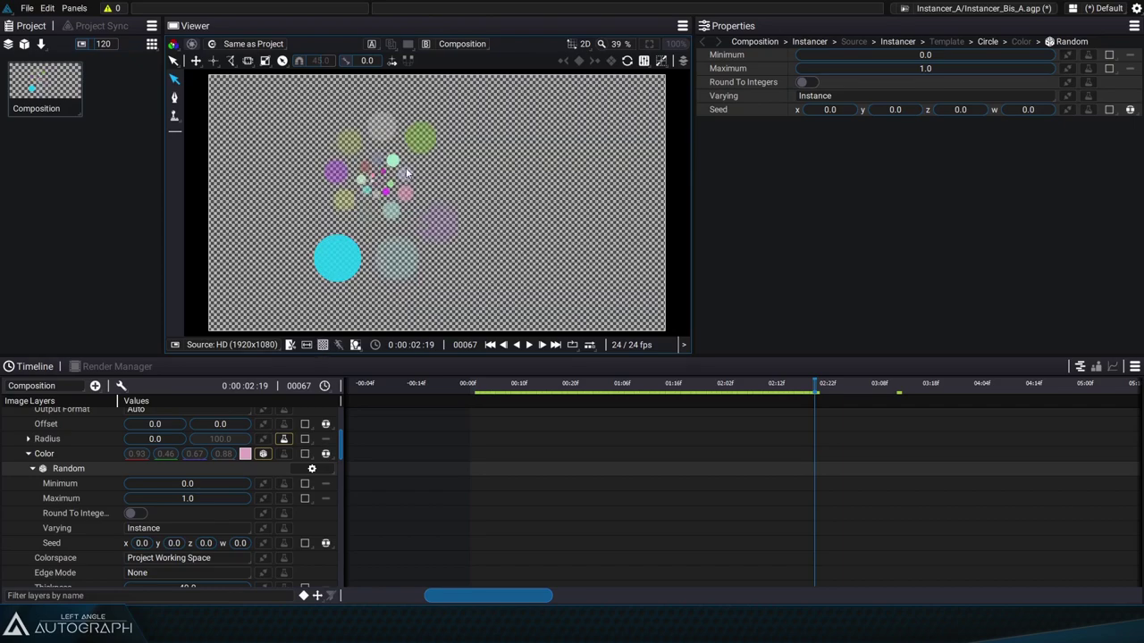
pyautogui.click(321, 345)
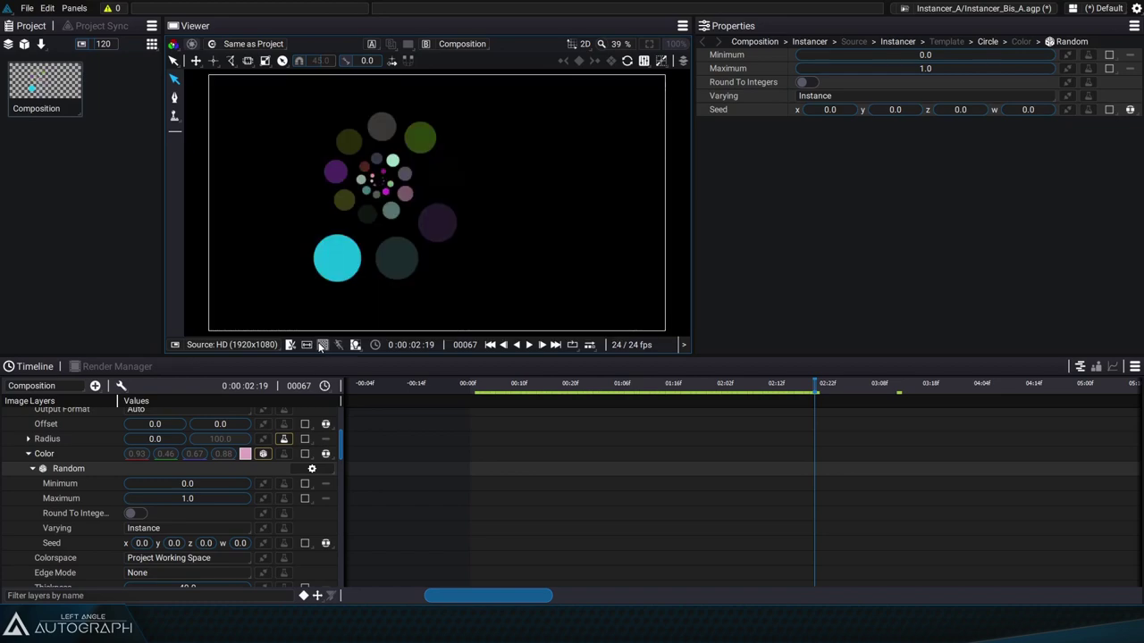
# - Add a Math modifier to the circle colour set to Replace, with x, y, z influence 0
pyautogui.click(284, 455)
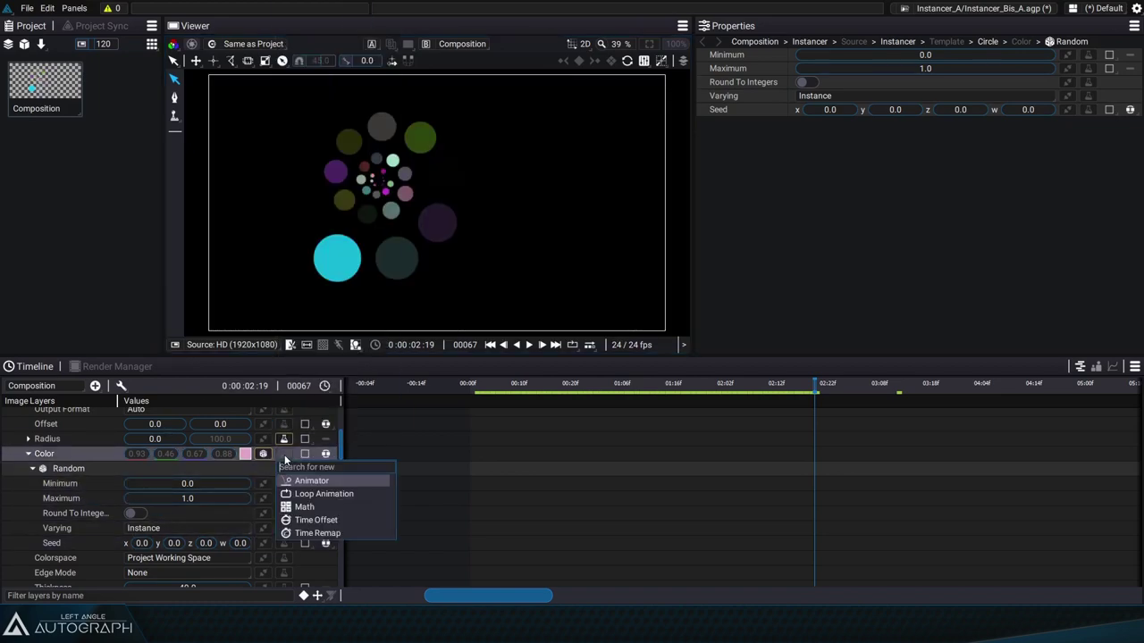
pyautogui.click(342, 503)
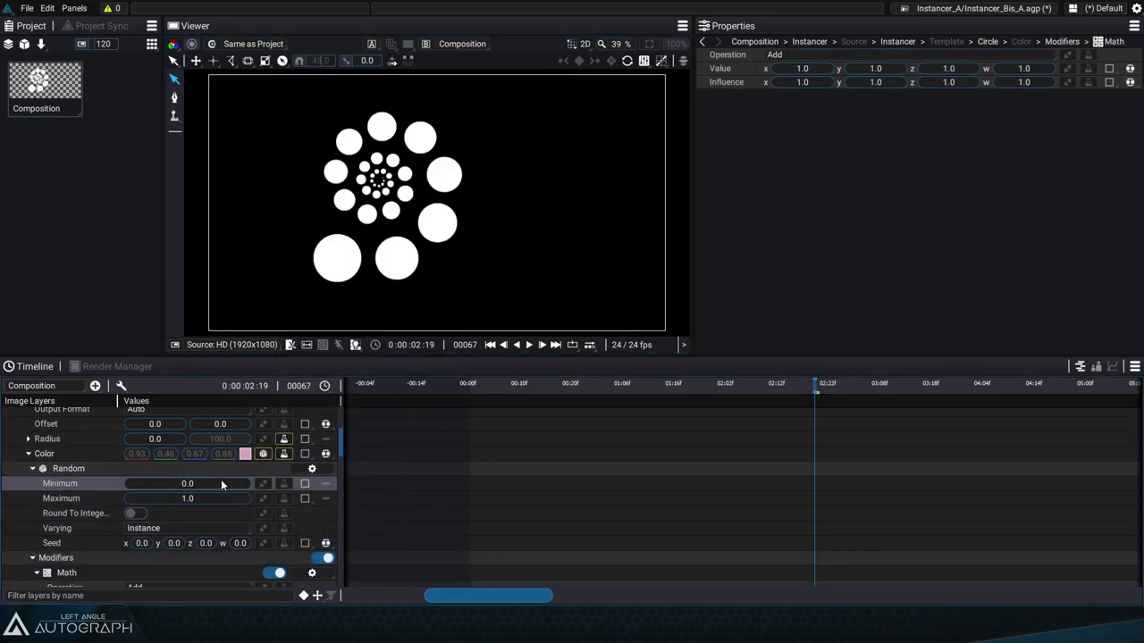
pyautogui.scroll(-3, 220, 484)
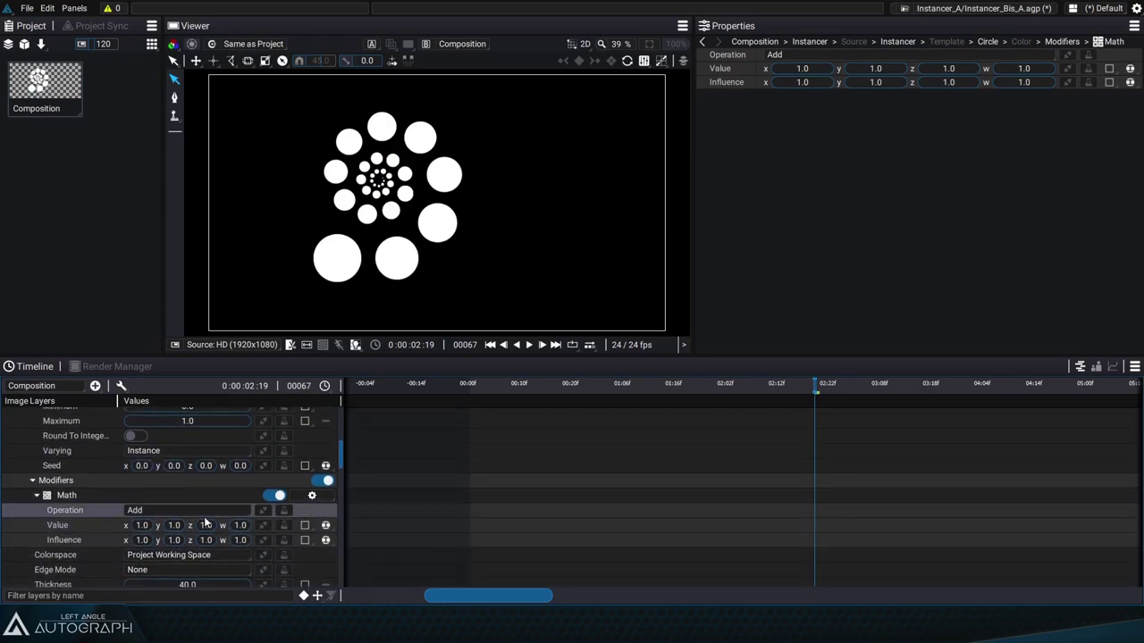
pyautogui.click(204, 515)
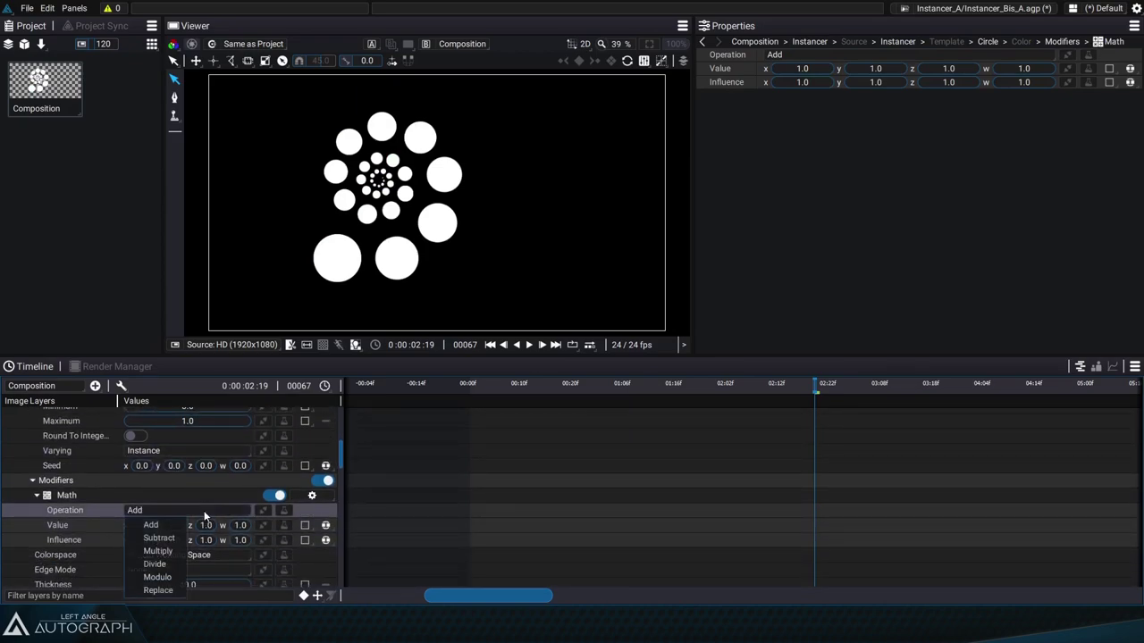
pyautogui.click(171, 586)
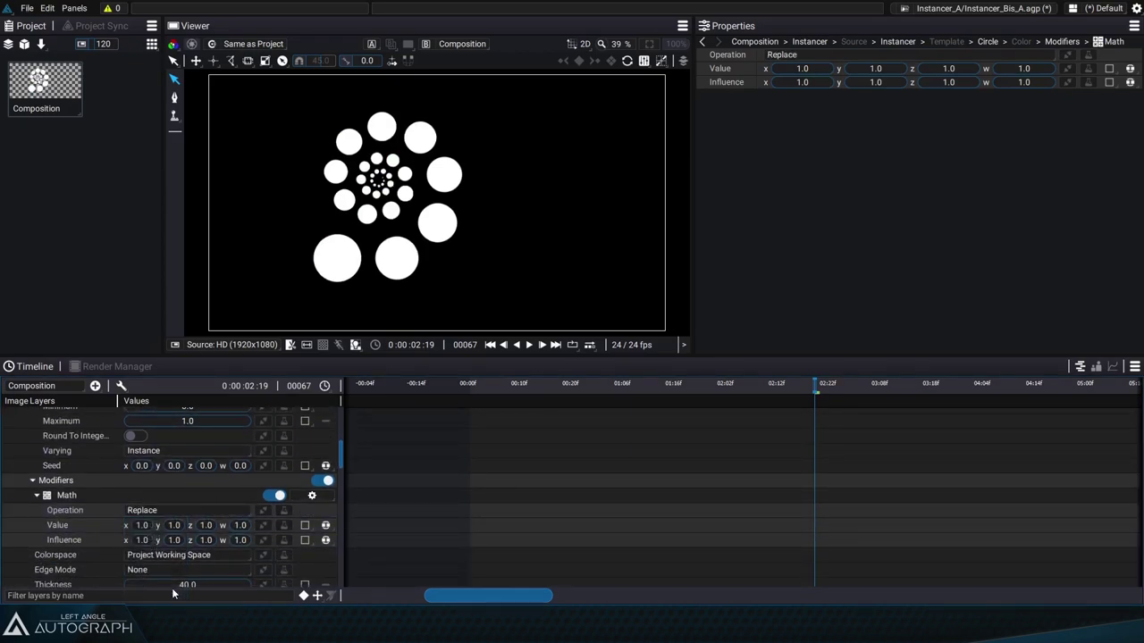
pyautogui.click(143, 541)
pyautogui.write('0')
pyautogui.press('Tab')
pyautogui.write('0')
pyautogui.press('Tab')
pyautogui.write('0')
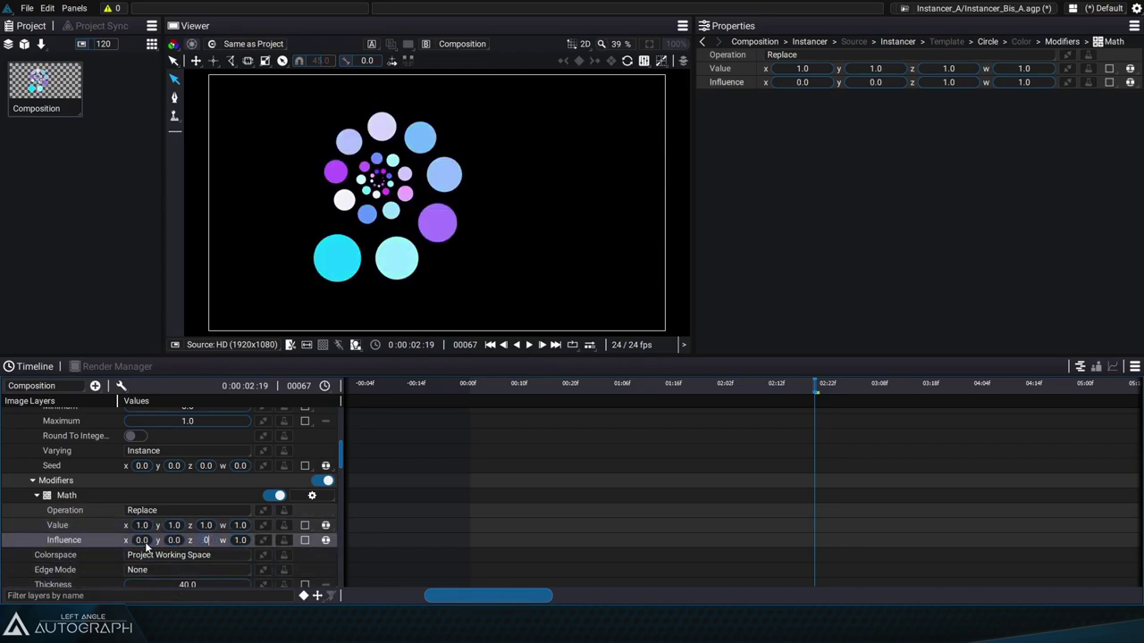
pyautogui.press('Return')
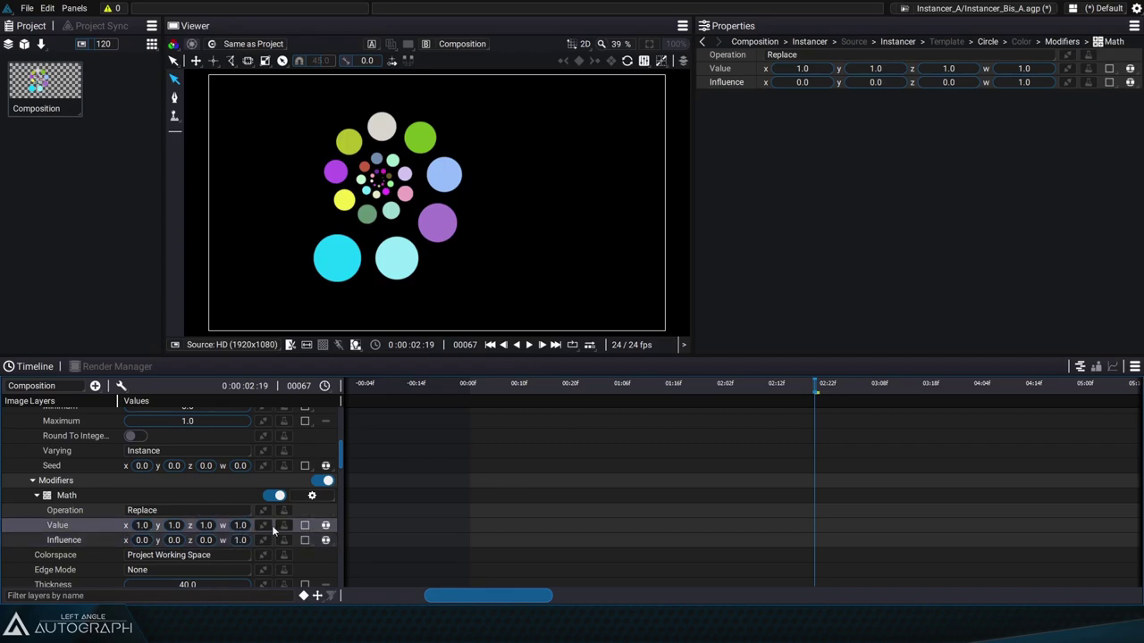
# - Check the opaque circles against the checkerboard, then play the animation from the first frame
pyautogui.click(323, 345)
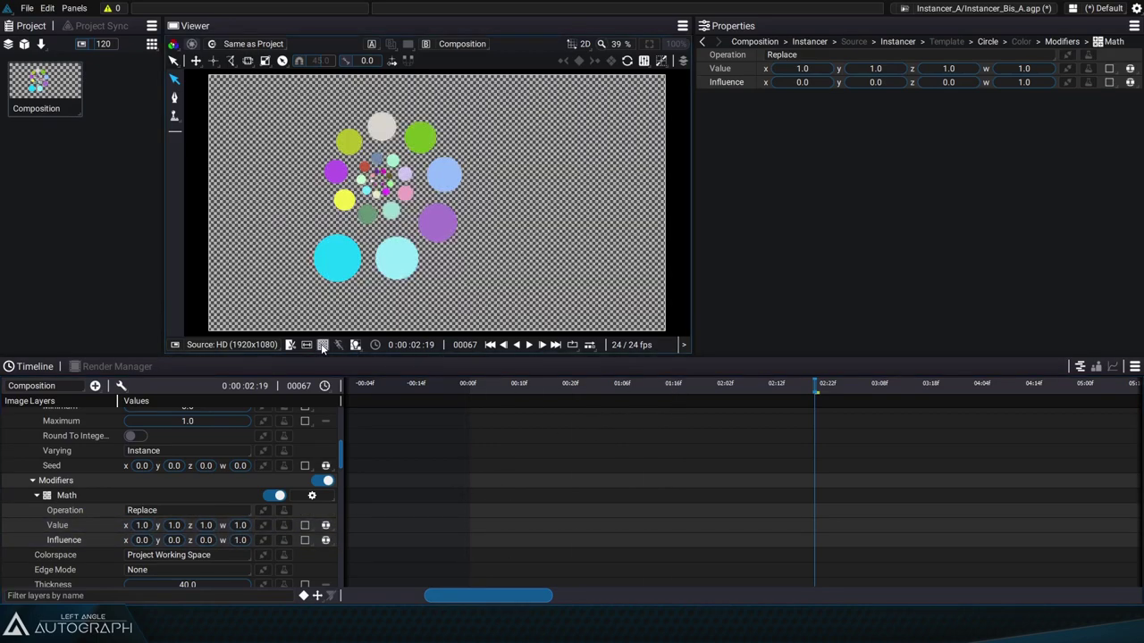
pyautogui.click(323, 346)
pyautogui.moveTo(503, 382); pyautogui.dragTo(727, 382)
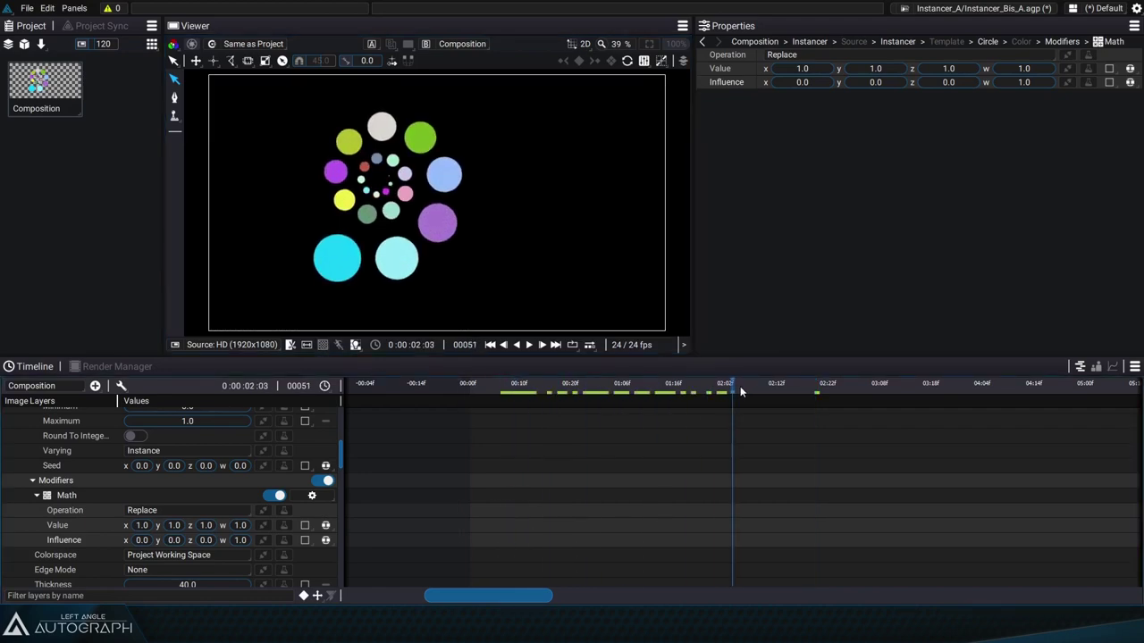
pyautogui.click(517, 346)
pyautogui.click(529, 346)
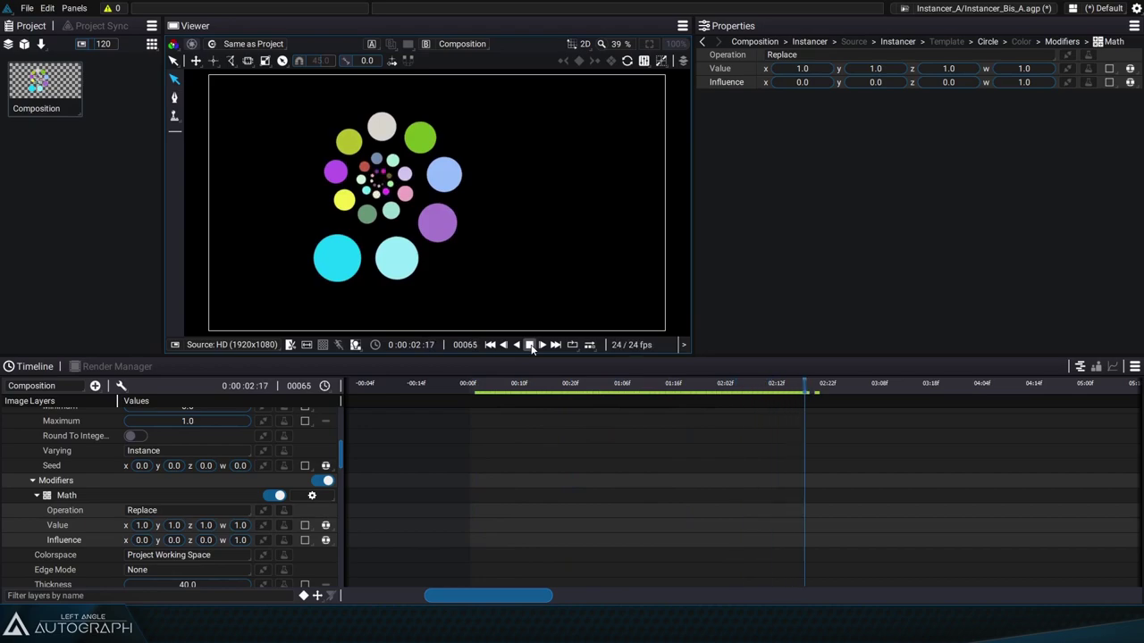
# - Import AFC_Logo_Shield_Only.png and put it in the Instancer's Template field in place of Circle
pyautogui.click(530, 346)
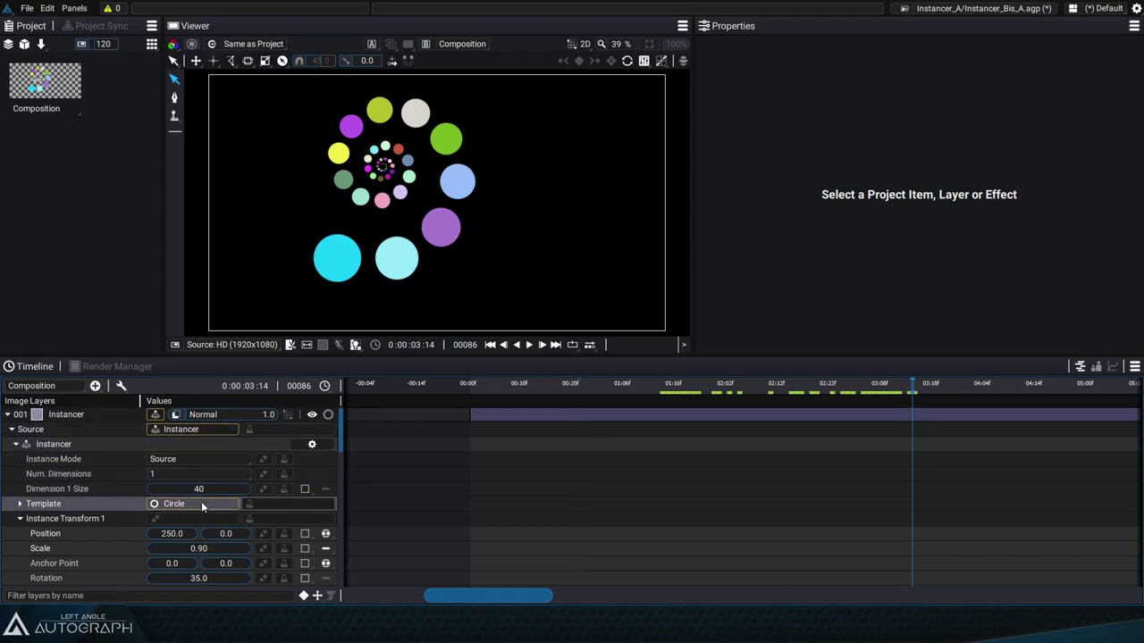
pyautogui.hotkey('alt', 'Tab')
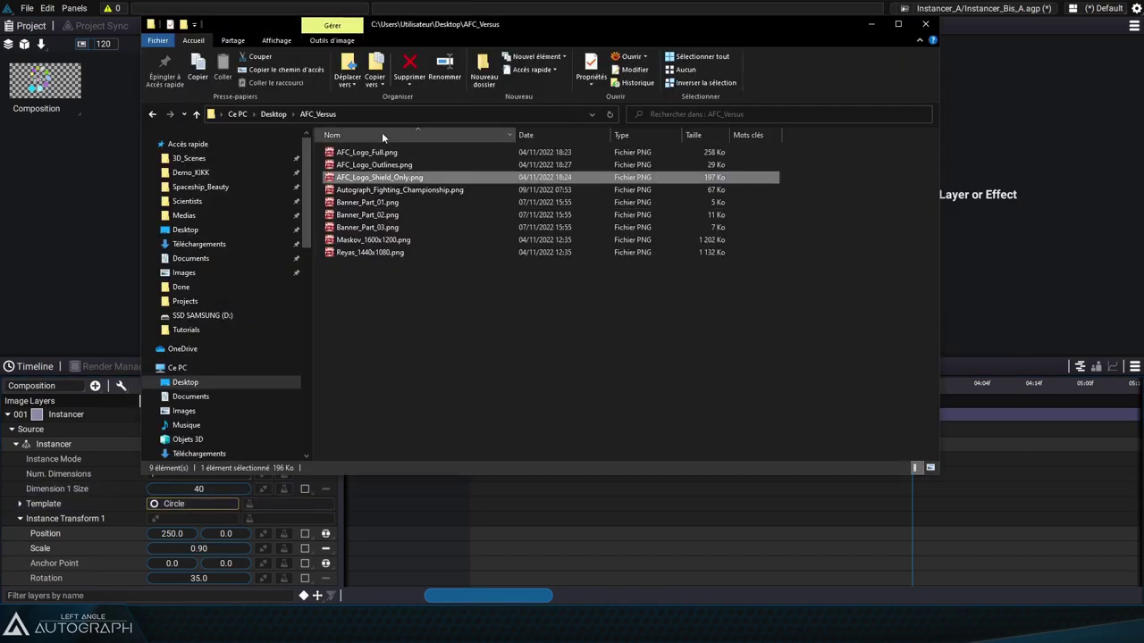
pyautogui.moveTo(41, 212); pyautogui.dragTo(47, 167)
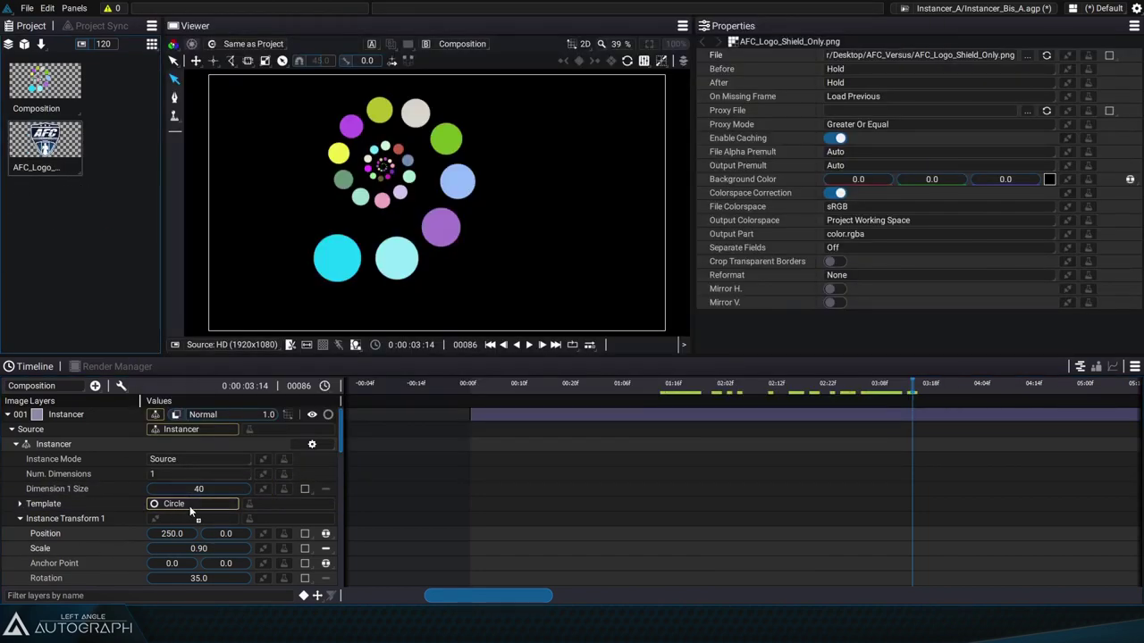
pyautogui.moveTo(190, 505); pyautogui.dragTo(190, 506)
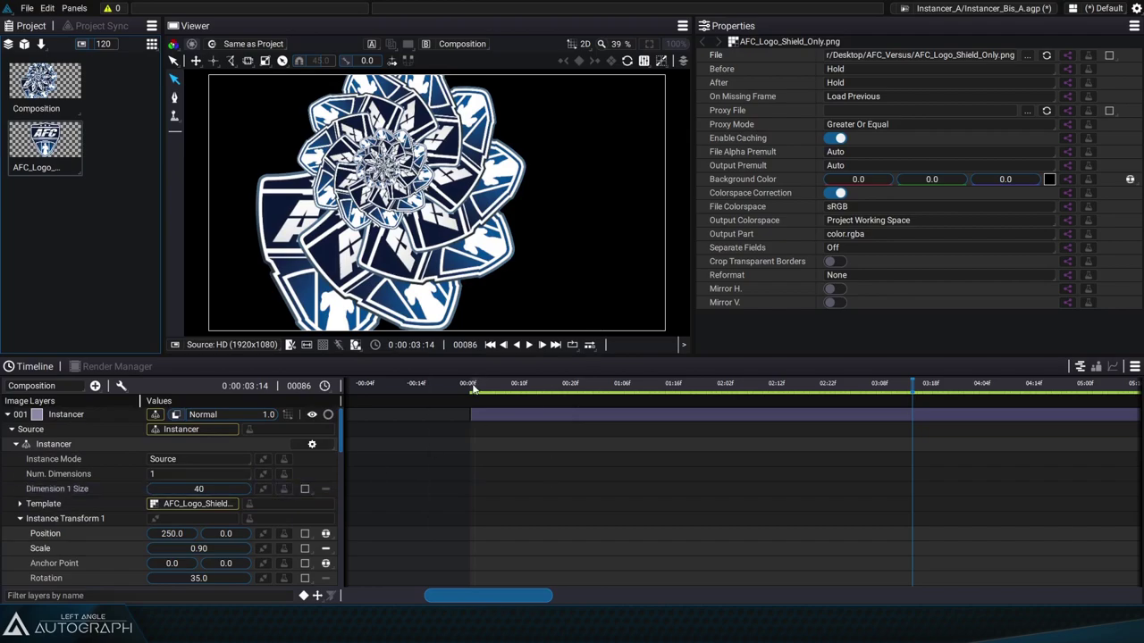
pyautogui.moveTo(472, 389); pyautogui.dragTo(608, 396)
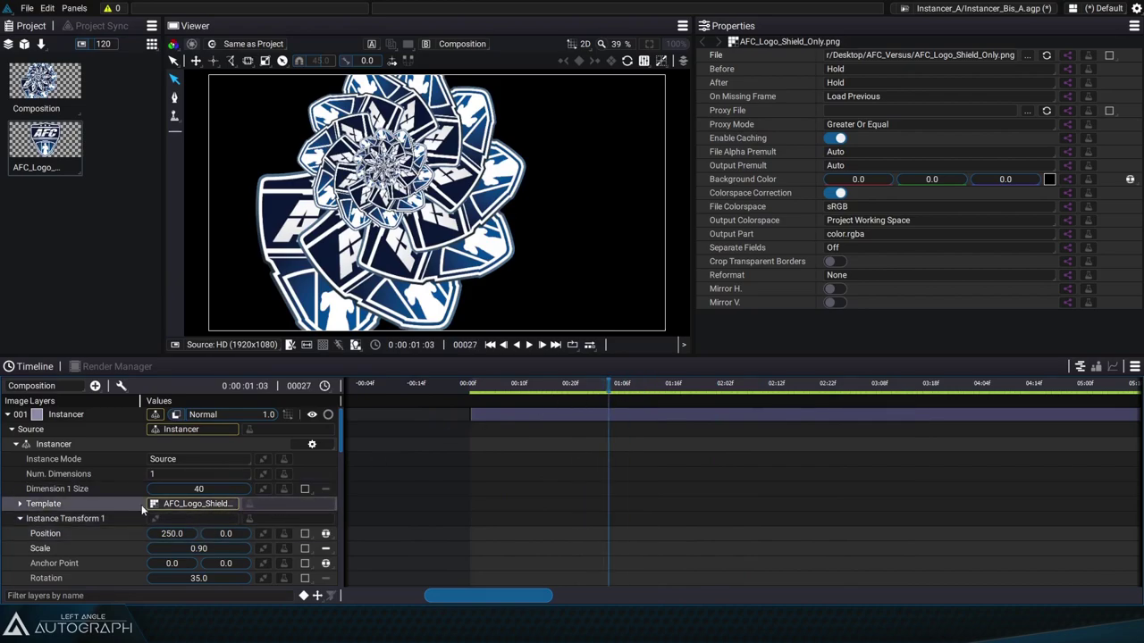
# - Add a Transform modifier to the logo template scaling each shield to 0.35, and save
pyautogui.rightClick(291, 506)
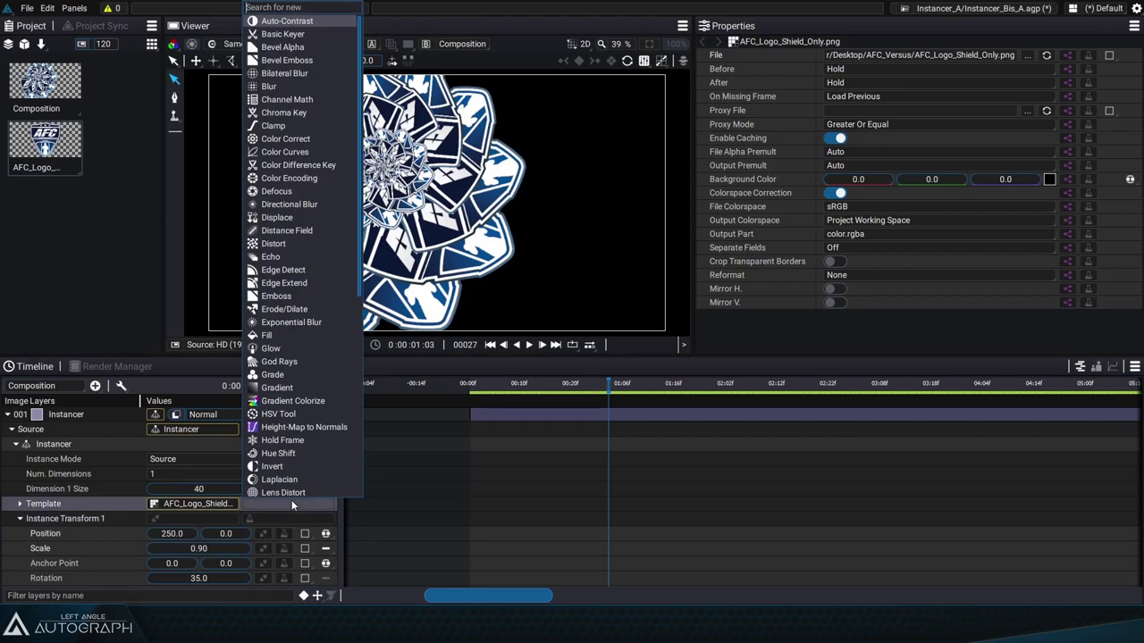
pyautogui.scroll(-6, 293, 473)
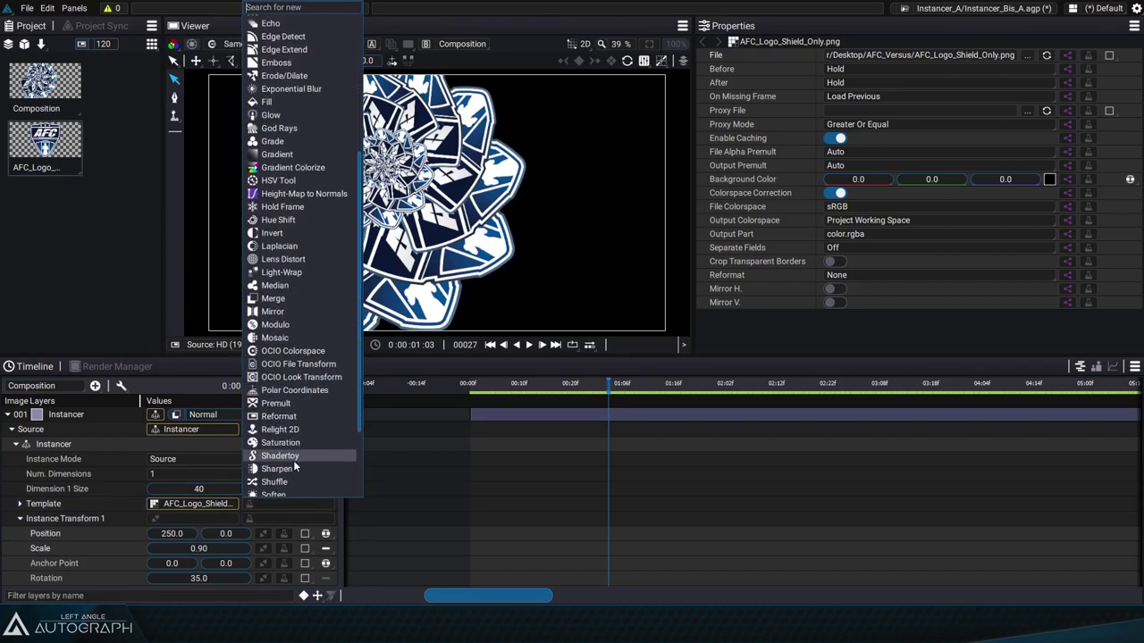
pyautogui.scroll(-3, 294, 474)
pyautogui.click(293, 471)
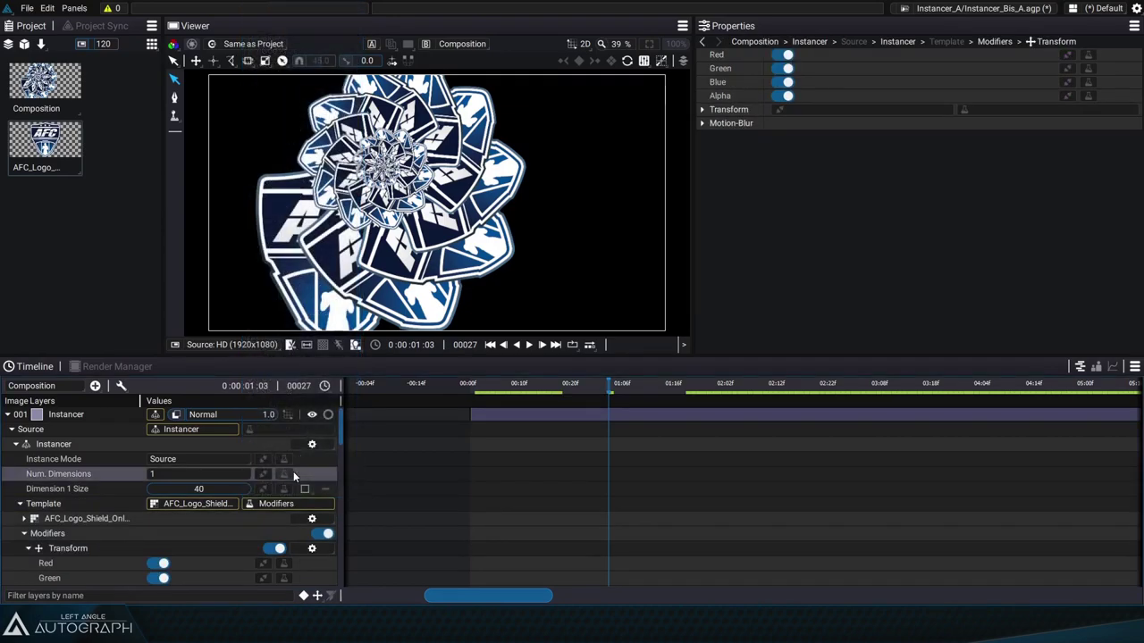
pyautogui.scroll(-3, 246, 465)
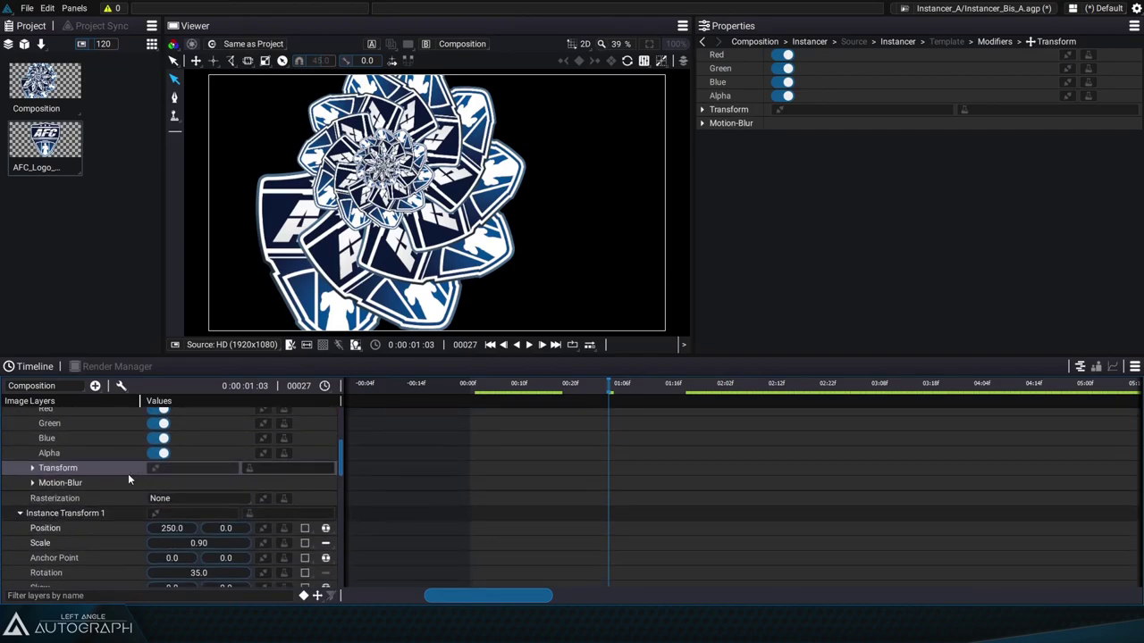
pyautogui.click(33, 469)
pyautogui.moveTo(199, 497)
pyautogui.mouseDown()
pyautogui.moveTo(156, 497)
pyautogui.moveTo(219, 498)
pyautogui.moveTo(199, 497)
pyautogui.mouseUp()
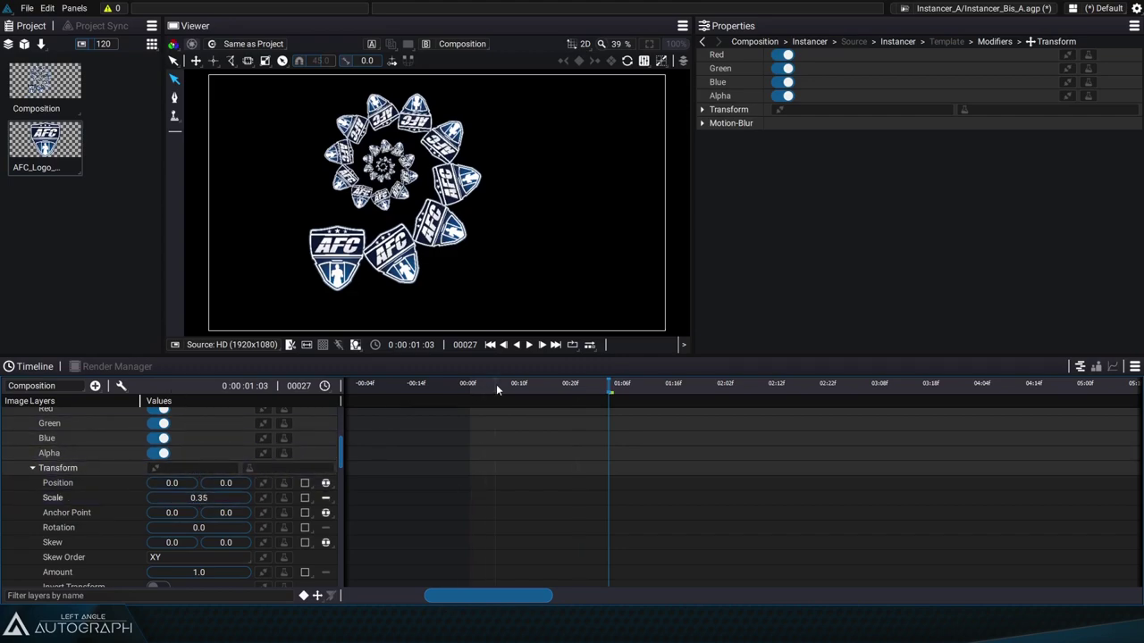
pyautogui.hotkey('ctrl', 's')
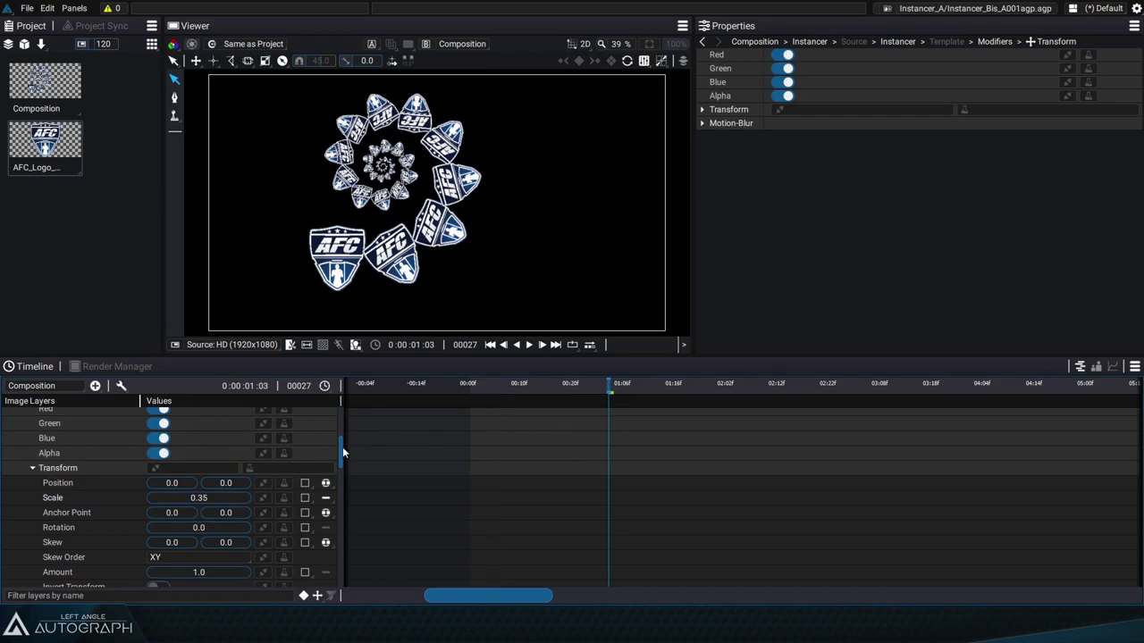
# - Set Dimension 1 Size to 20, then scrub it down to 10 shields
pyautogui.scroll(5, 342, 447)
pyautogui.click(211, 490)
pyautogui.write('20')
pyautogui.press('Return')
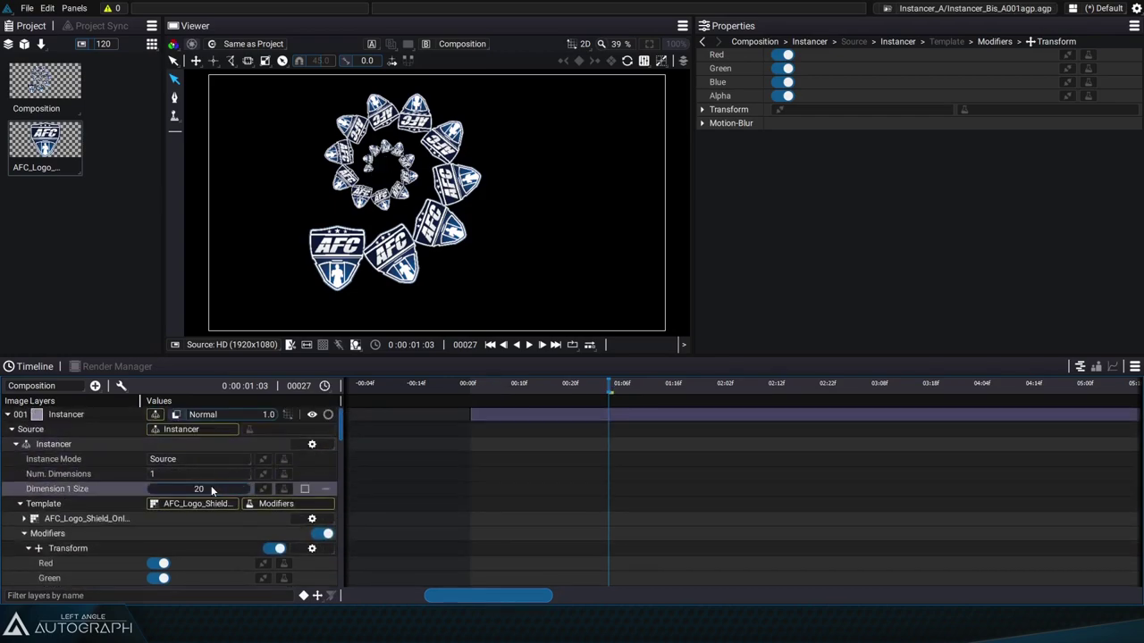
pyautogui.moveTo(212, 490); pyautogui.dragTo(186, 480)
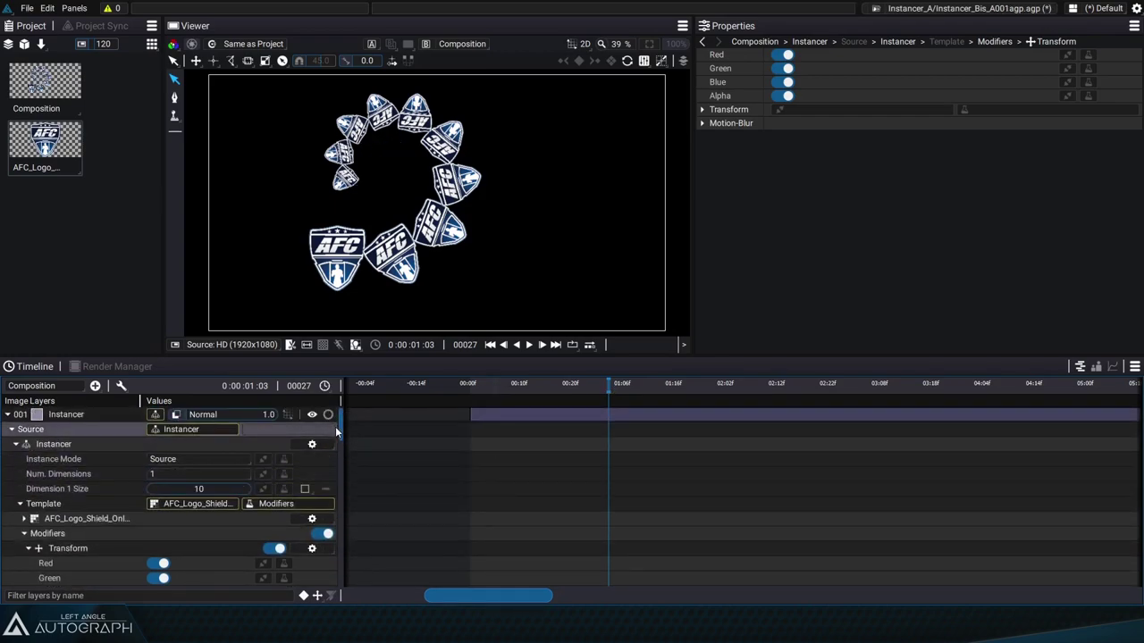
pyautogui.moveTo(340, 426); pyautogui.dragTo(344, 453)
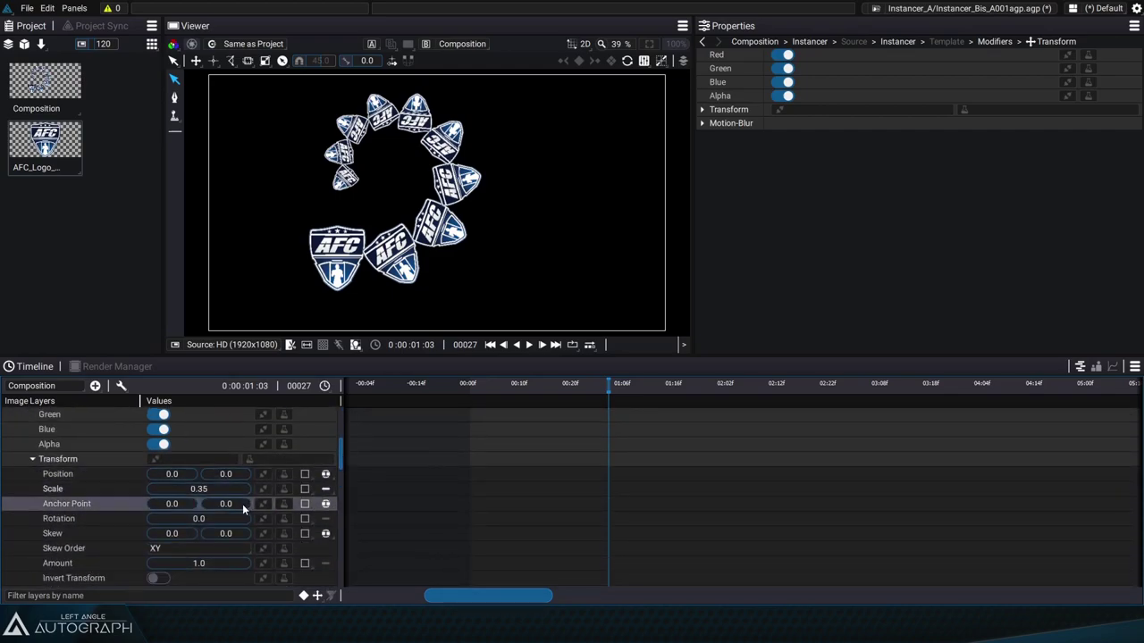
pyautogui.moveTo(201, 518); pyautogui.dragTo(185, 500)
# - Collapse the Modifiers group to reach the instance transform settings
pyautogui.scroll(3, 184, 497)
pyautogui.click(24, 497)
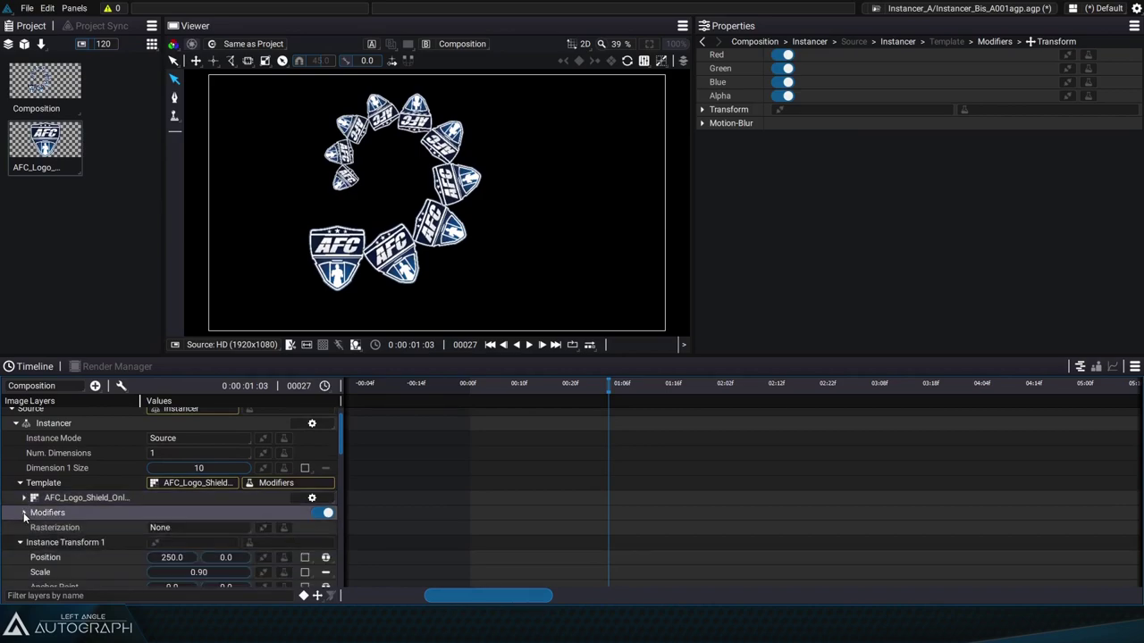
pyautogui.scroll(-2, 279, 542)
pyautogui.scroll(-1, 279, 542)
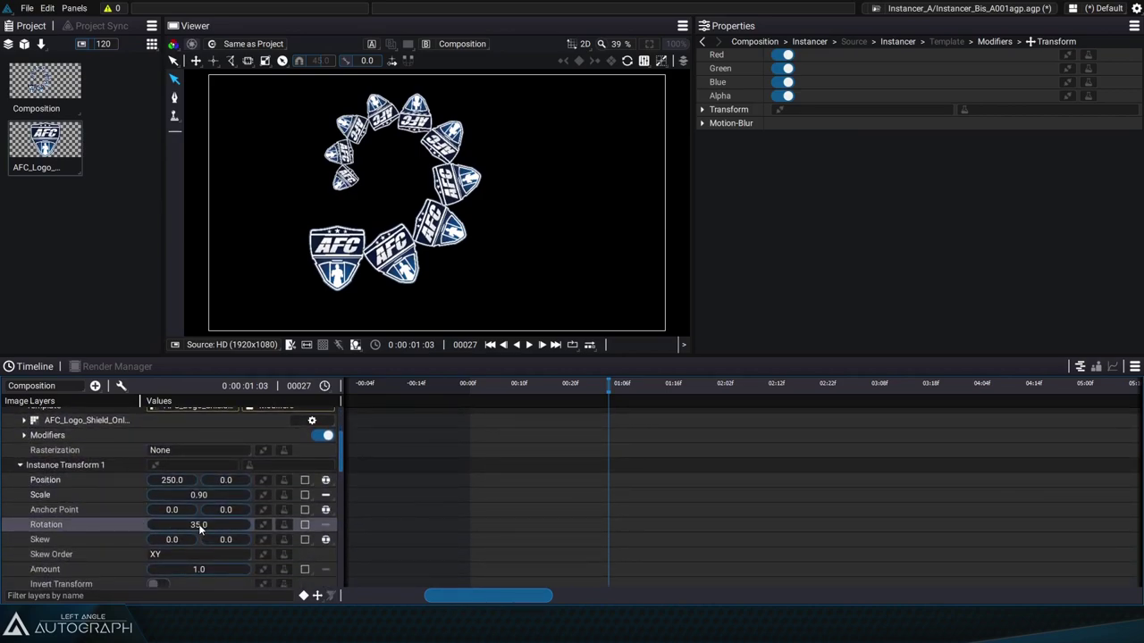
# - Keyframe instance rotation at 60 on frame 0 and -25 on frame 39, then preview
pyautogui.moveTo(198, 524)
pyautogui.mouseDown()
pyautogui.moveTo(216, 524)
pyautogui.moveTo(196, 524)
pyautogui.mouseUp()
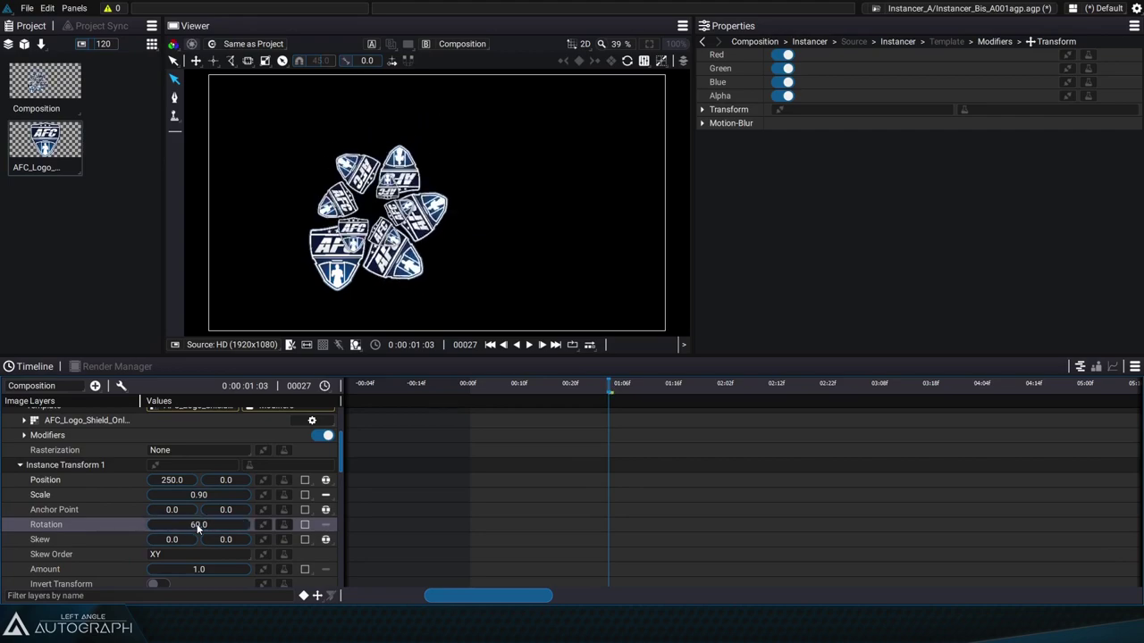
pyautogui.click(489, 344)
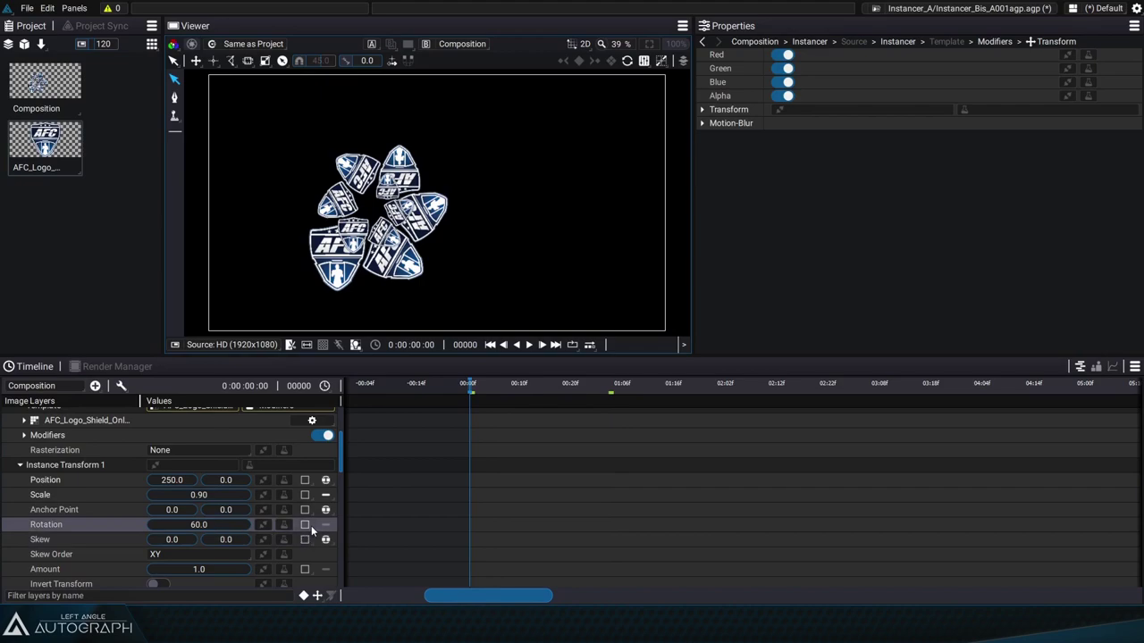
pyautogui.click(305, 525)
pyautogui.moveTo(486, 386); pyautogui.dragTo(671, 391)
pyautogui.moveTo(197, 524); pyautogui.dragTo(147, 525)
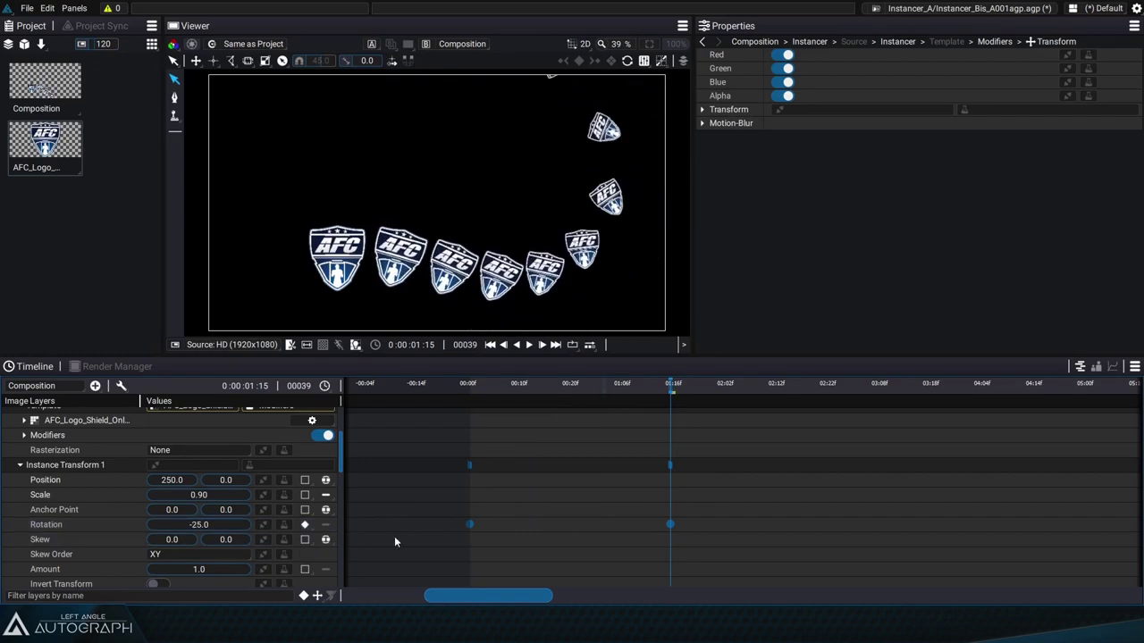
pyautogui.moveTo(340, 451); pyautogui.dragTo(338, 497)
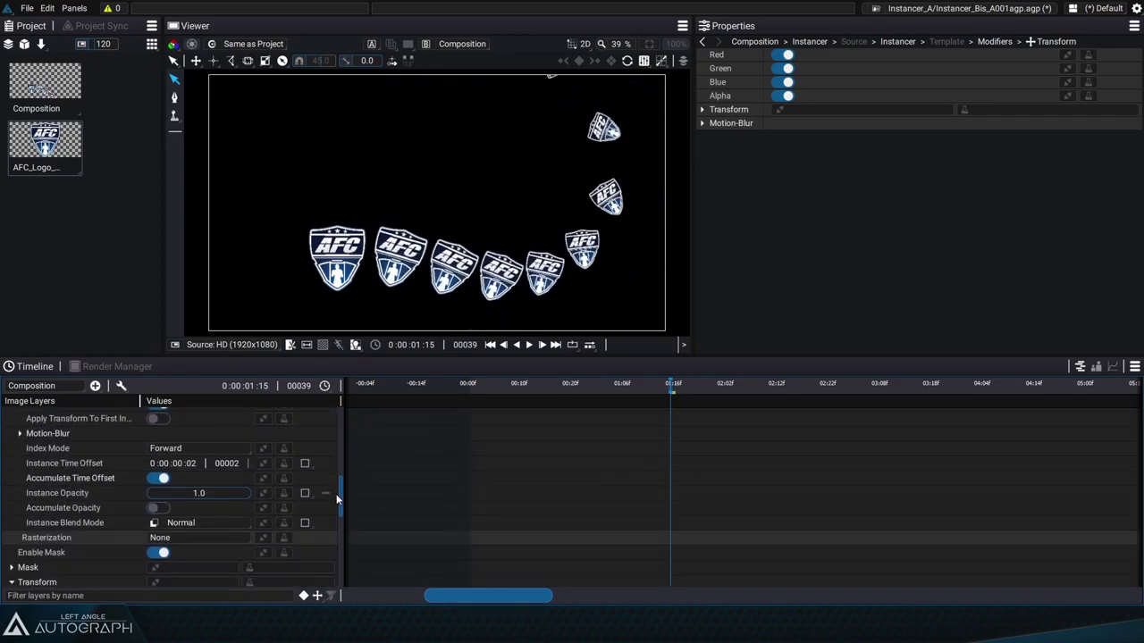
pyautogui.moveTo(484, 384); pyautogui.dragTo(644, 407)
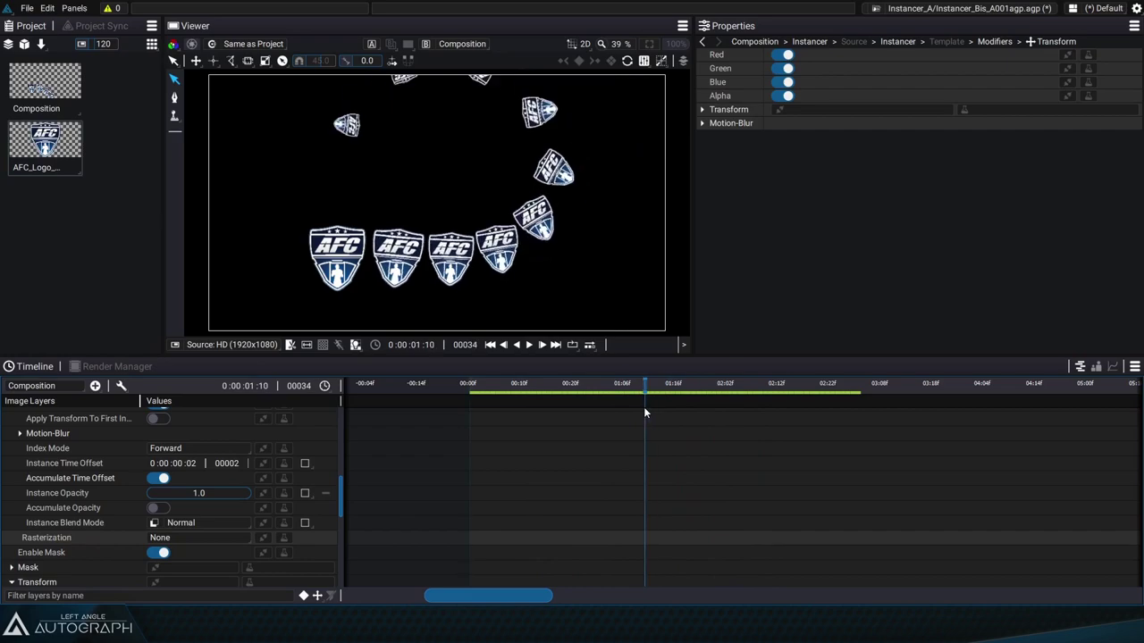
# - Try Motion-Blur Quality 0.25 across frames, then set it back to 0
pyautogui.click(20, 433)
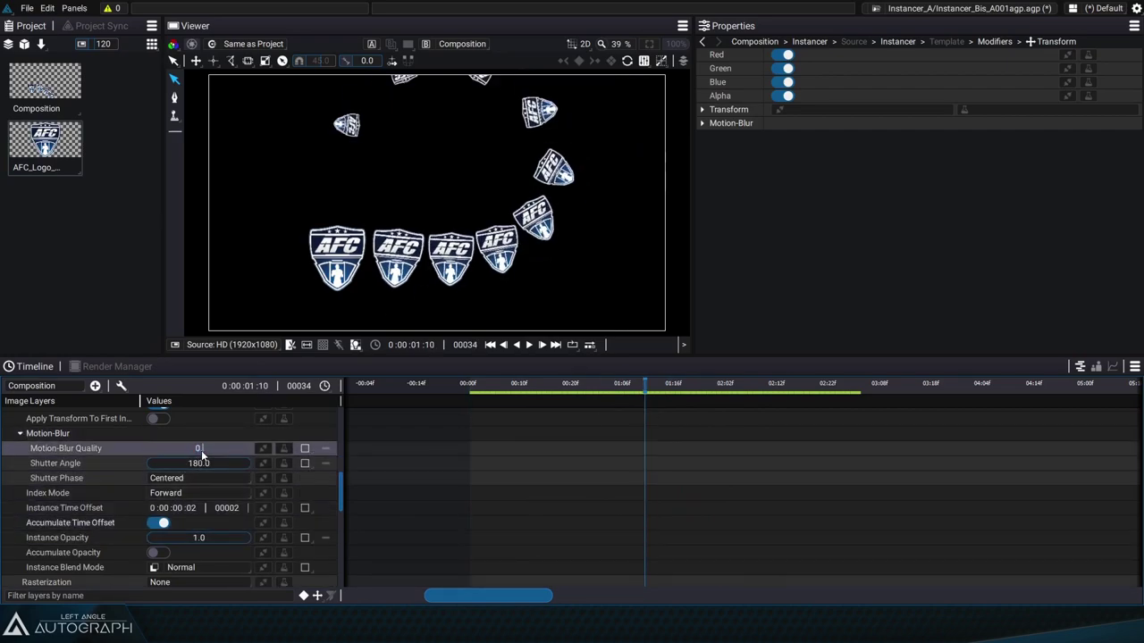
pyautogui.write('.25')
pyautogui.press('Return')
pyautogui.moveTo(503, 407); pyautogui.dragTo(682, 414)
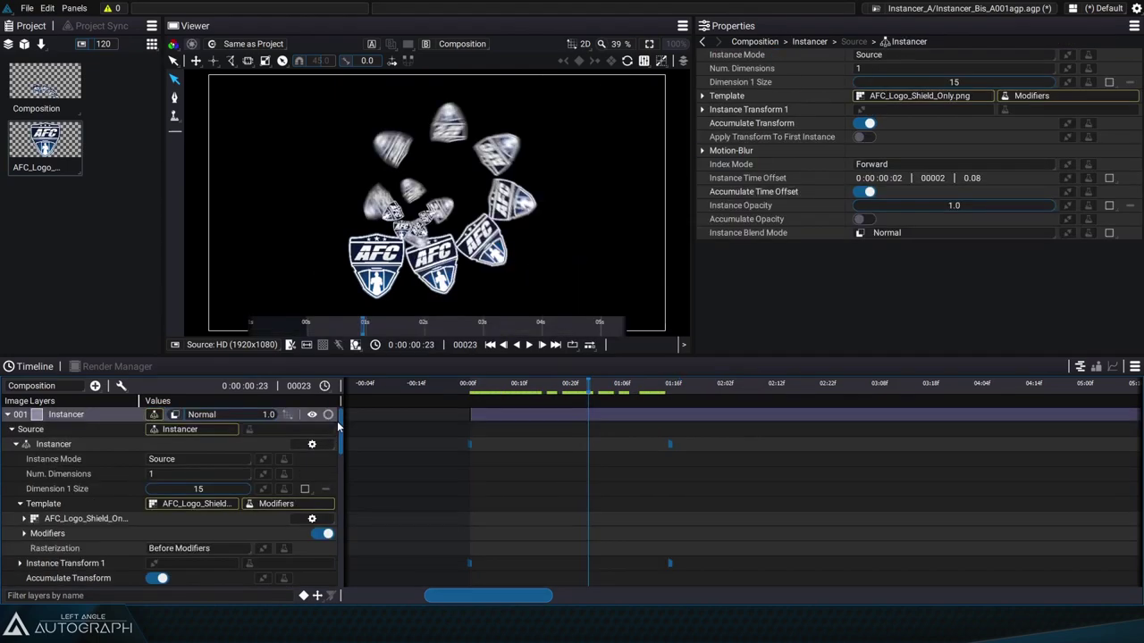
pyautogui.moveTo(342, 420); pyautogui.dragTo(341, 462)
pyautogui.moveTo(199, 456); pyautogui.dragTo(179, 456)
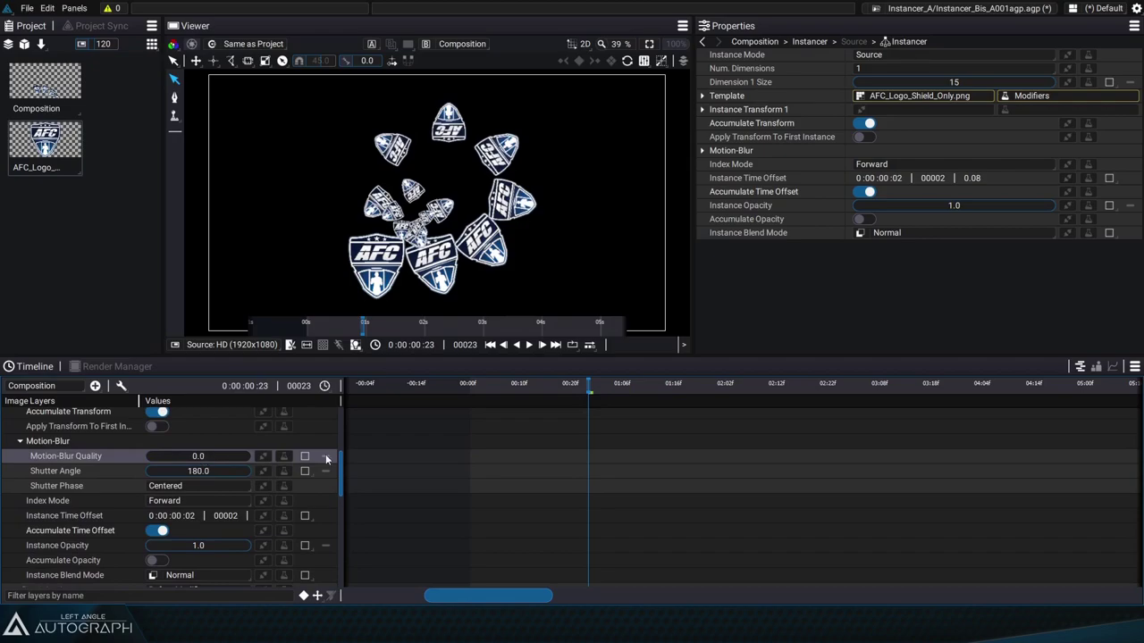
pyautogui.moveTo(601, 386)
pyautogui.mouseDown()
pyautogui.moveTo(660, 391)
pyautogui.moveTo(582, 390)
pyautogui.mouseUp()
pyautogui.moveTo(340, 467); pyautogui.dragTo(340, 420)
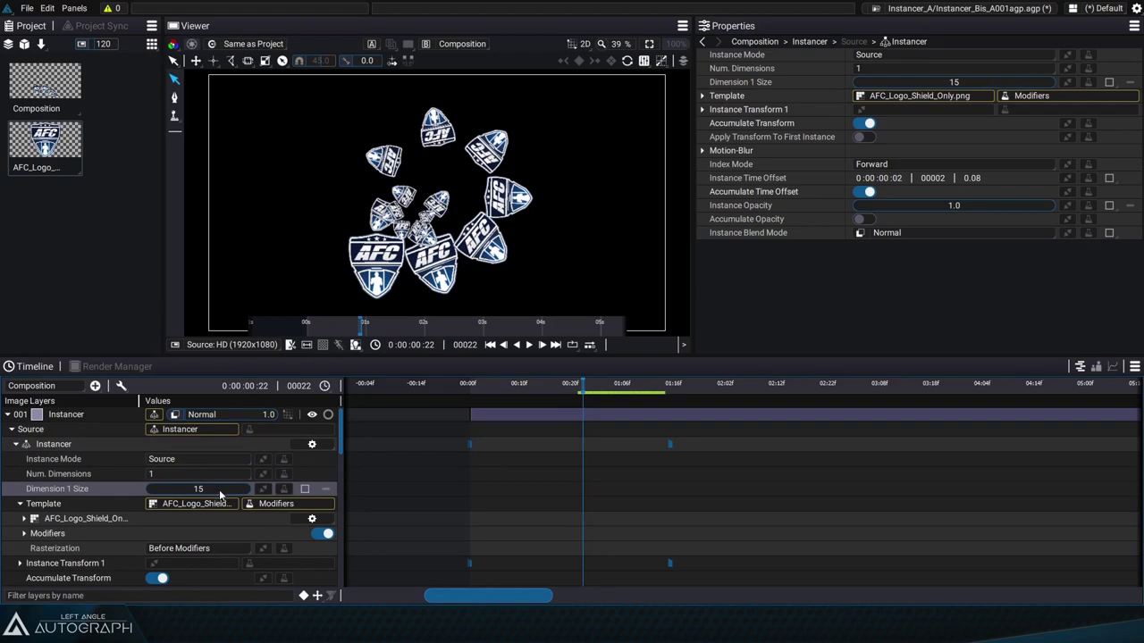
# - Select the collapsed Instancer layer and rotate the shield cluster with the viewer gizmo
pyautogui.click(8, 415)
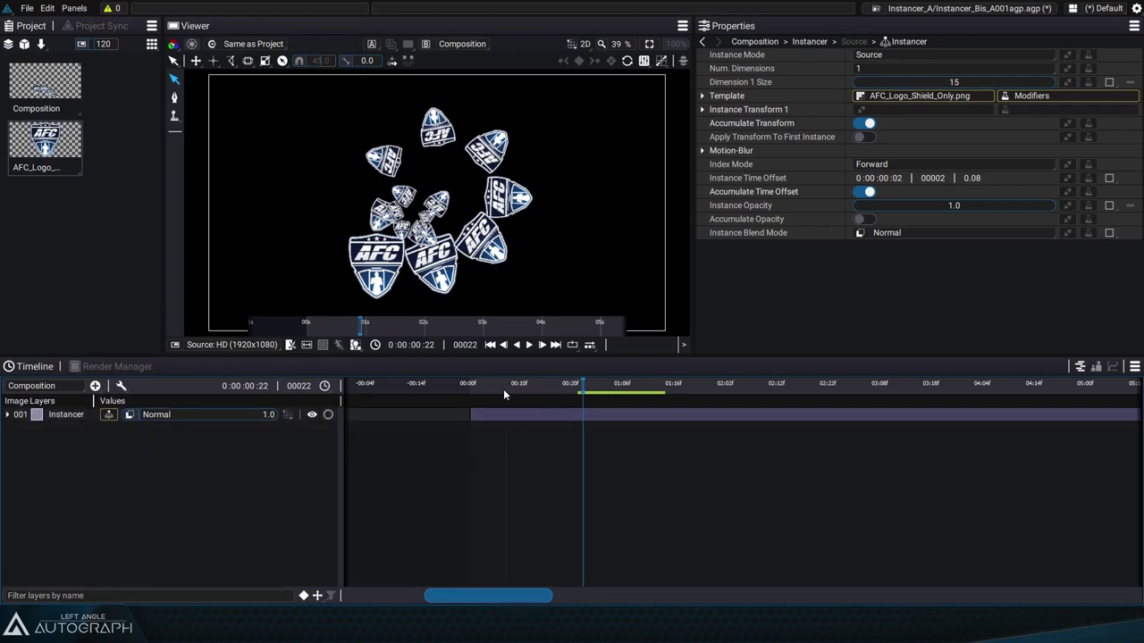
pyautogui.click(54, 416)
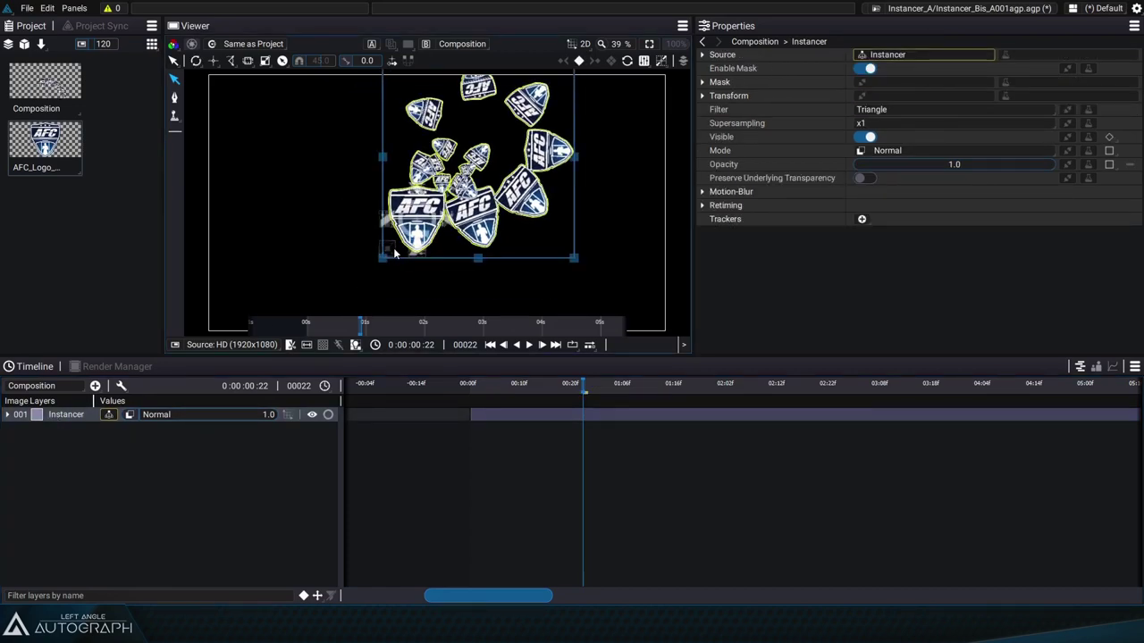
pyautogui.moveTo(418, 252)
pyautogui.mouseDown()
pyautogui.moveTo(531, 139)
pyautogui.moveTo(409, 252)
pyautogui.moveTo(415, 234)
pyautogui.moveTo(411, 252)
pyautogui.moveTo(407, 240)
pyautogui.mouseUp()
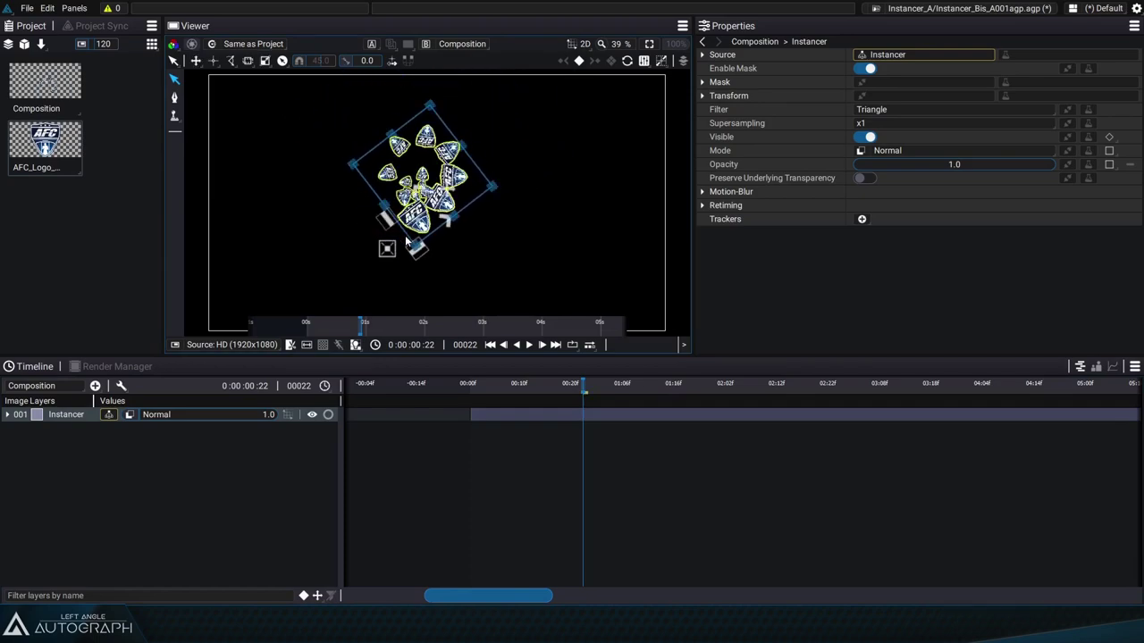
pyautogui.click(7, 415)
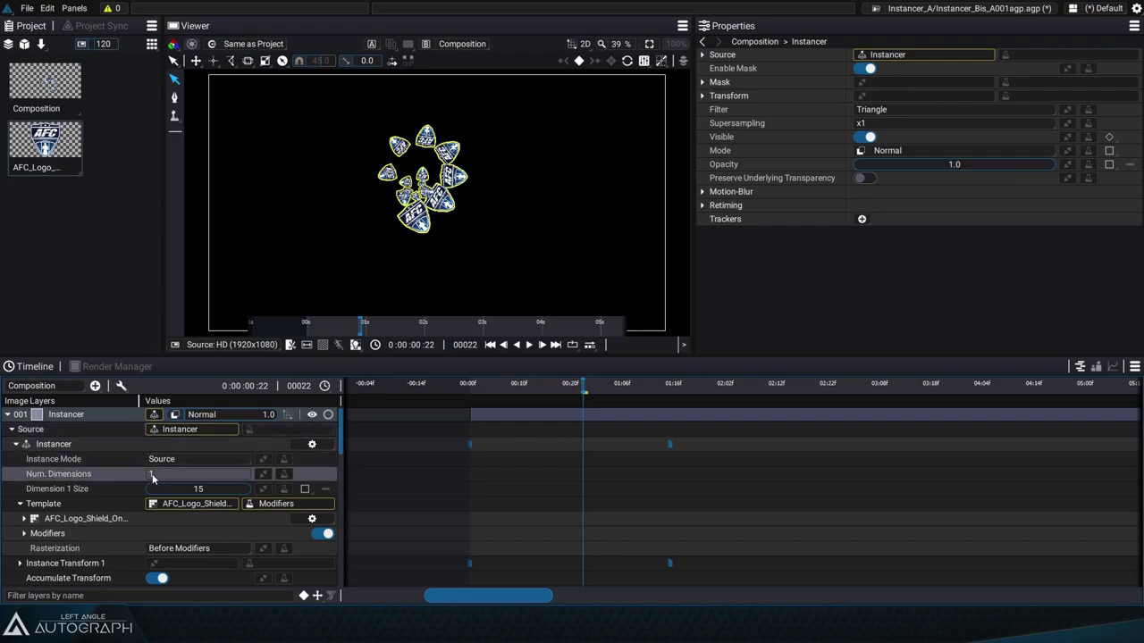
# - Add a second instancing dimension and set its Instance Transform 2 Rotation to -120
pyautogui.moveTo(156, 472); pyautogui.dragTo(168, 473)
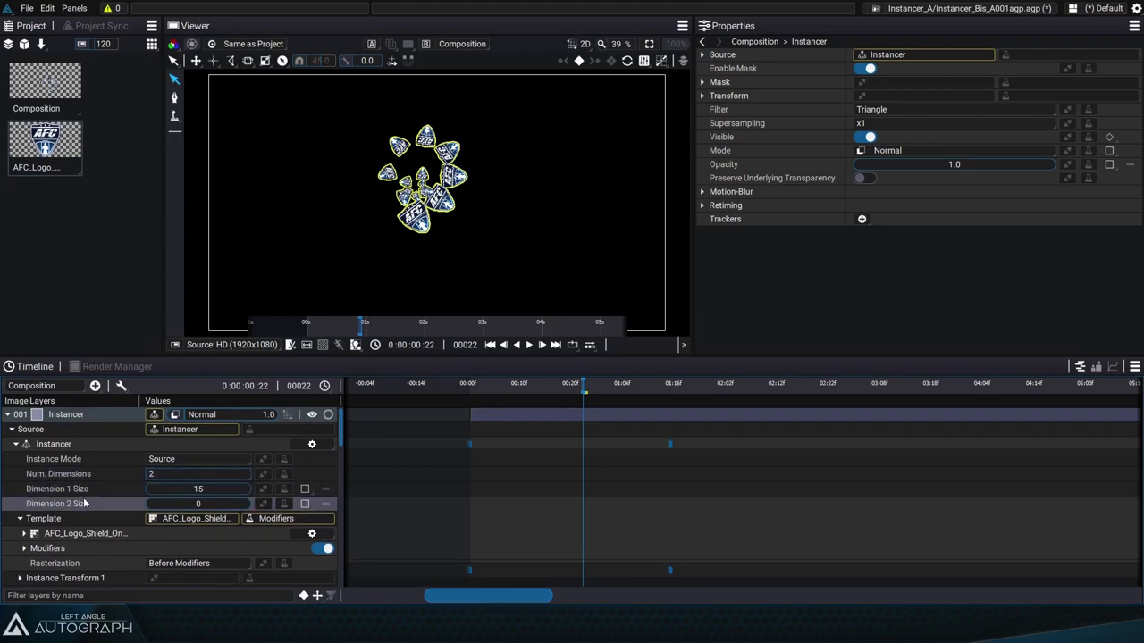
pyautogui.scroll(-4, 117, 495)
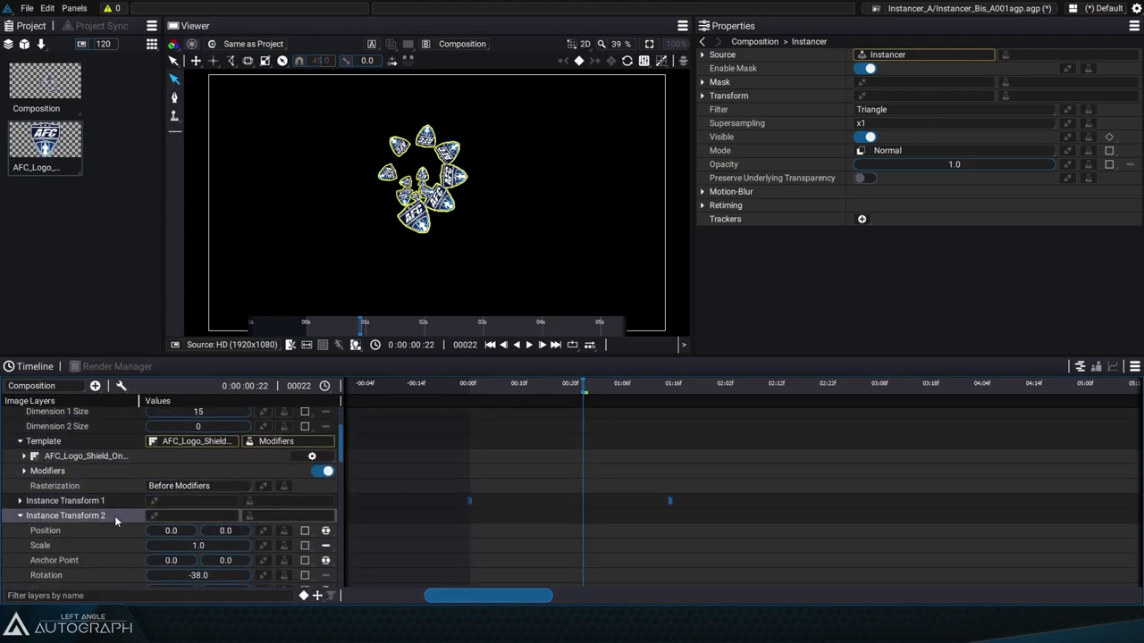
pyautogui.hotkey('ctrl', 'z')
pyautogui.hotkey('ctrl', 'z')
pyautogui.hotkey('ctrl', 'z')
pyautogui.hotkey('ctrl', 'z')
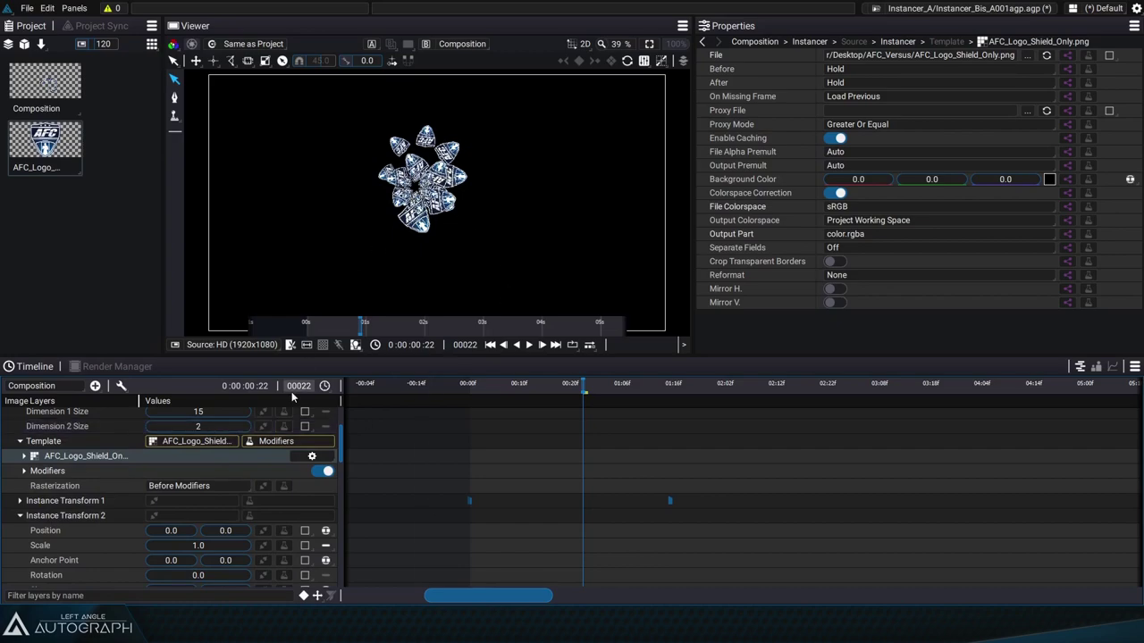
pyautogui.moveTo(183, 577); pyautogui.dragTo(129, 577)
pyautogui.click(187, 577)
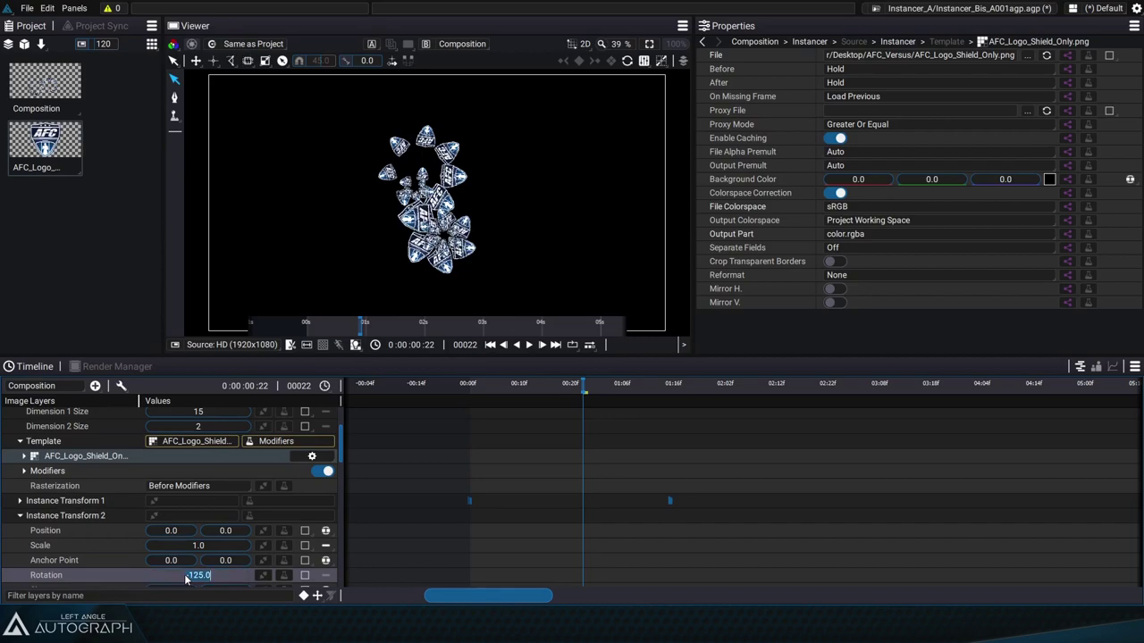
pyautogui.write('-120')
pyautogui.press('Return')
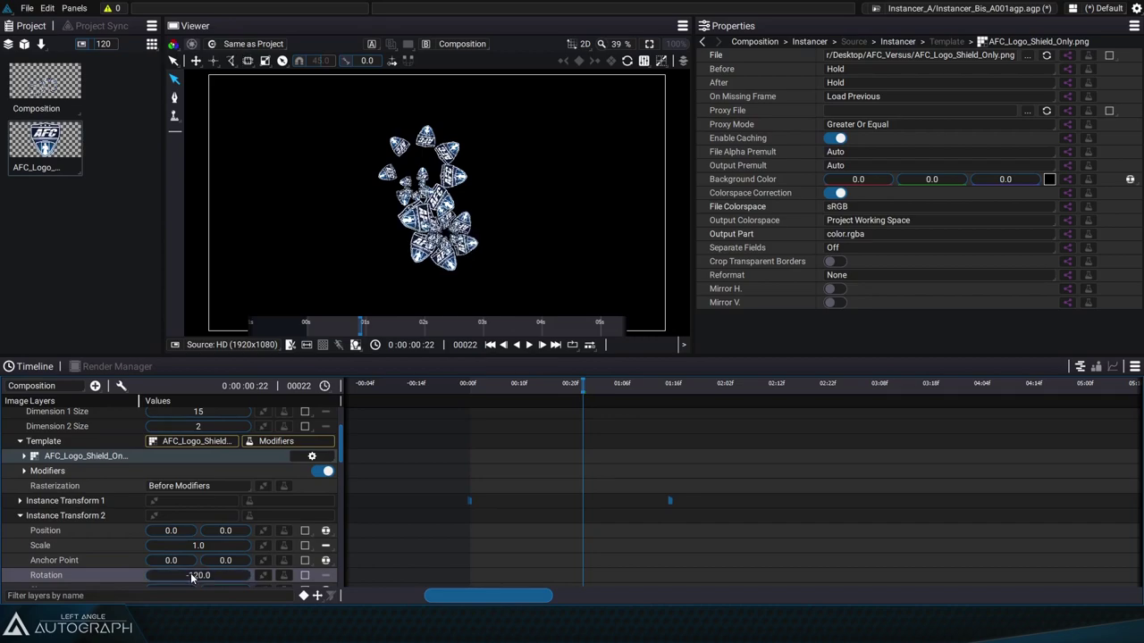
# - Raise Dimension 2 Size to 3 and preview the three tentacles across frames
pyautogui.moveTo(475, 387); pyautogui.dragTo(1005, 436)
pyautogui.moveTo(211, 427); pyautogui.dragTo(270, 257)
pyautogui.moveTo(507, 392); pyautogui.dragTo(903, 413)
pyautogui.scroll(-5, 796, 447)
pyautogui.moveTo(572, 386)
pyautogui.mouseDown()
pyautogui.moveTo(659, 389)
pyautogui.moveTo(455, 392)
pyautogui.moveTo(567, 391)
pyautogui.moveTo(549, 387)
pyautogui.mouseUp()
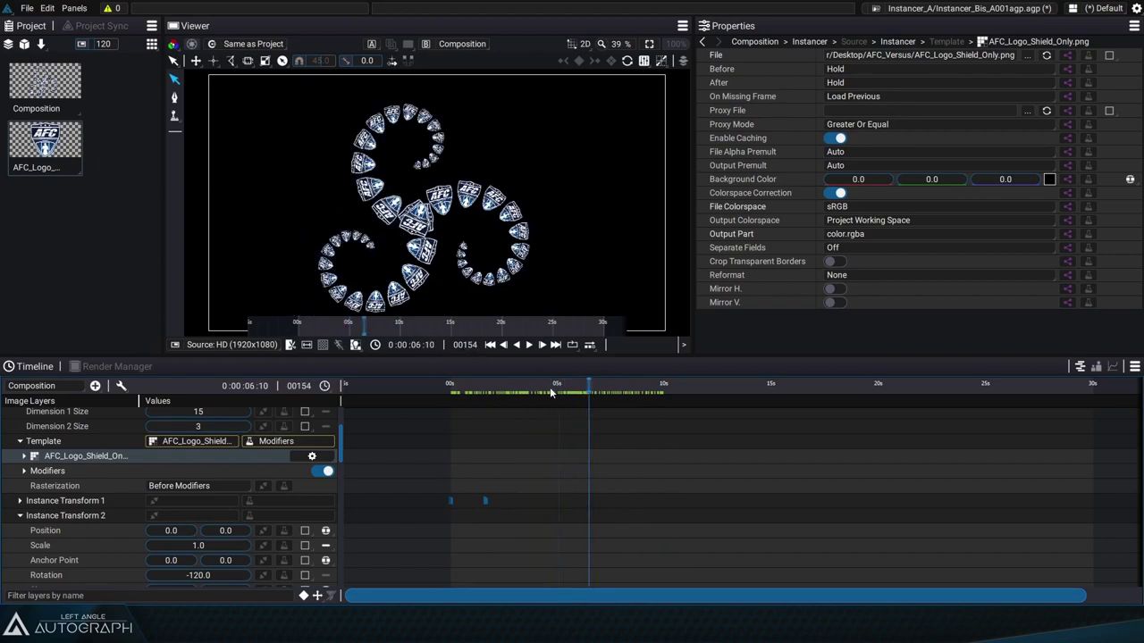
pyautogui.click(489, 345)
pyautogui.click(530, 345)
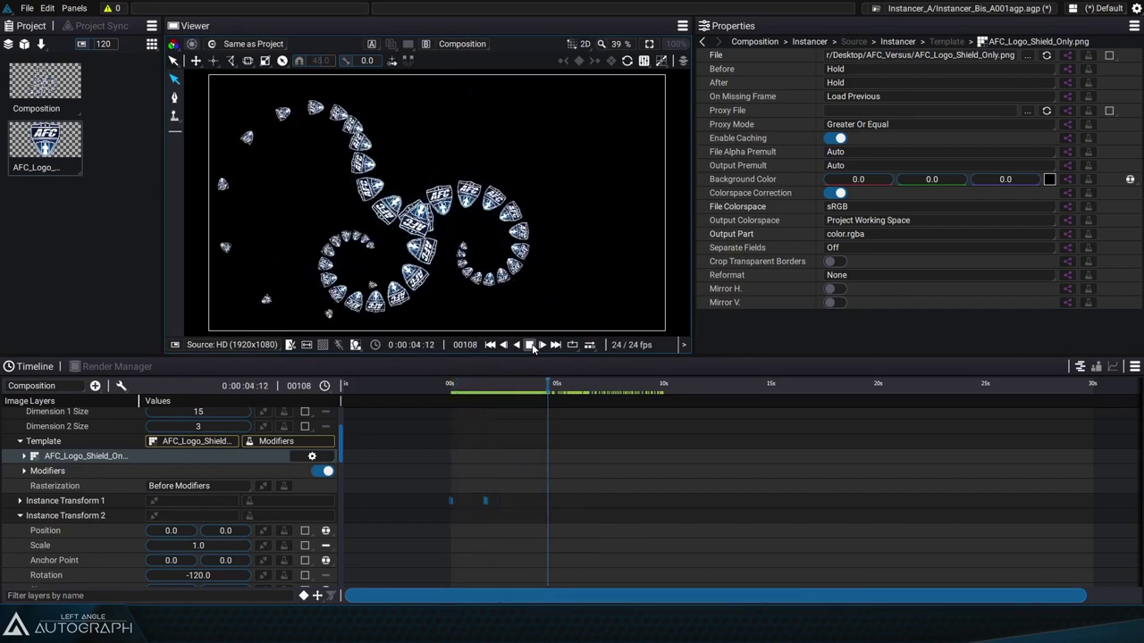
pyautogui.click(531, 346)
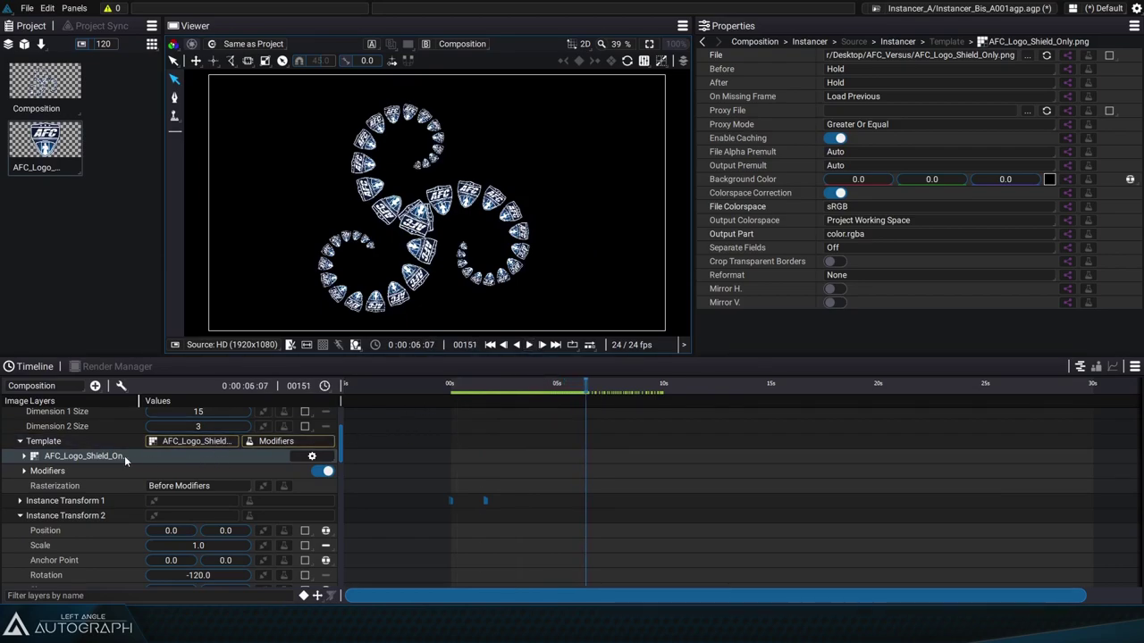
pyautogui.scroll(3, 125, 455)
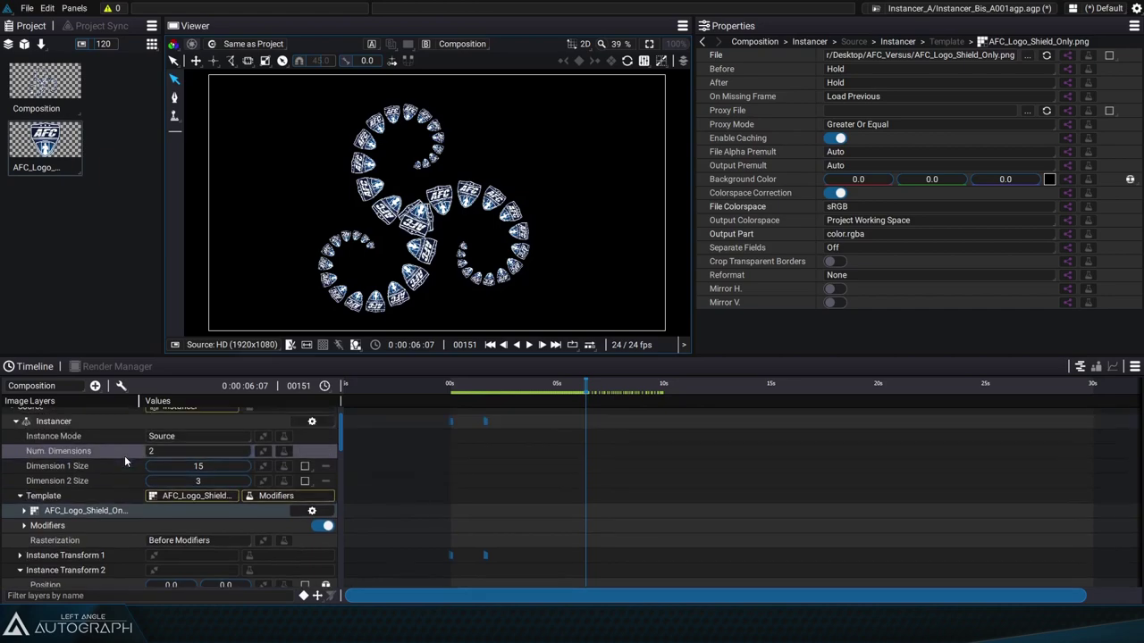